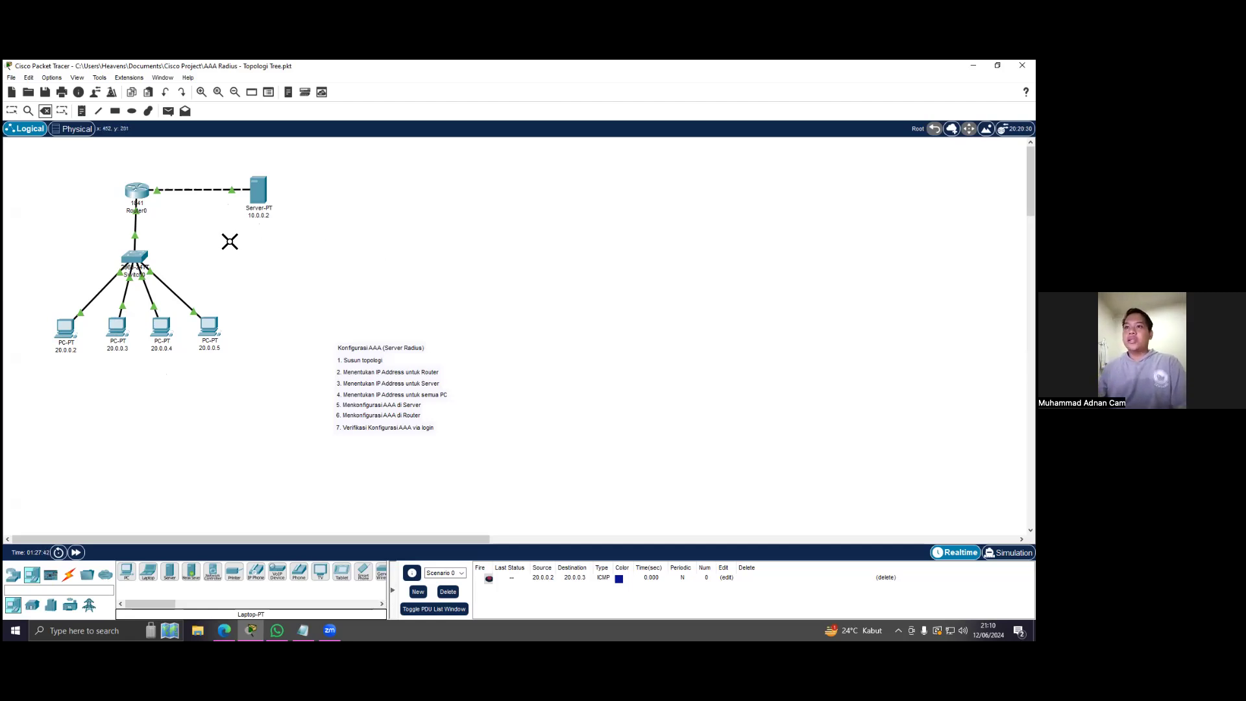
left_click(137, 190)
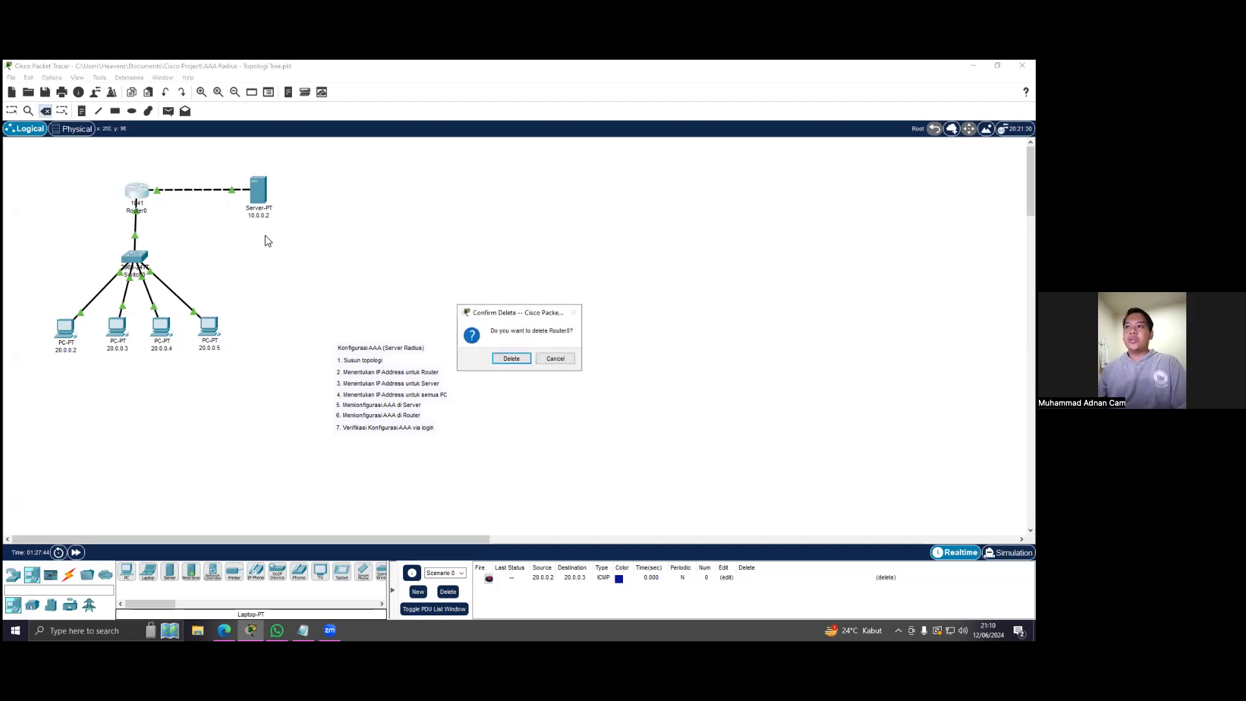
left_click(557, 358)
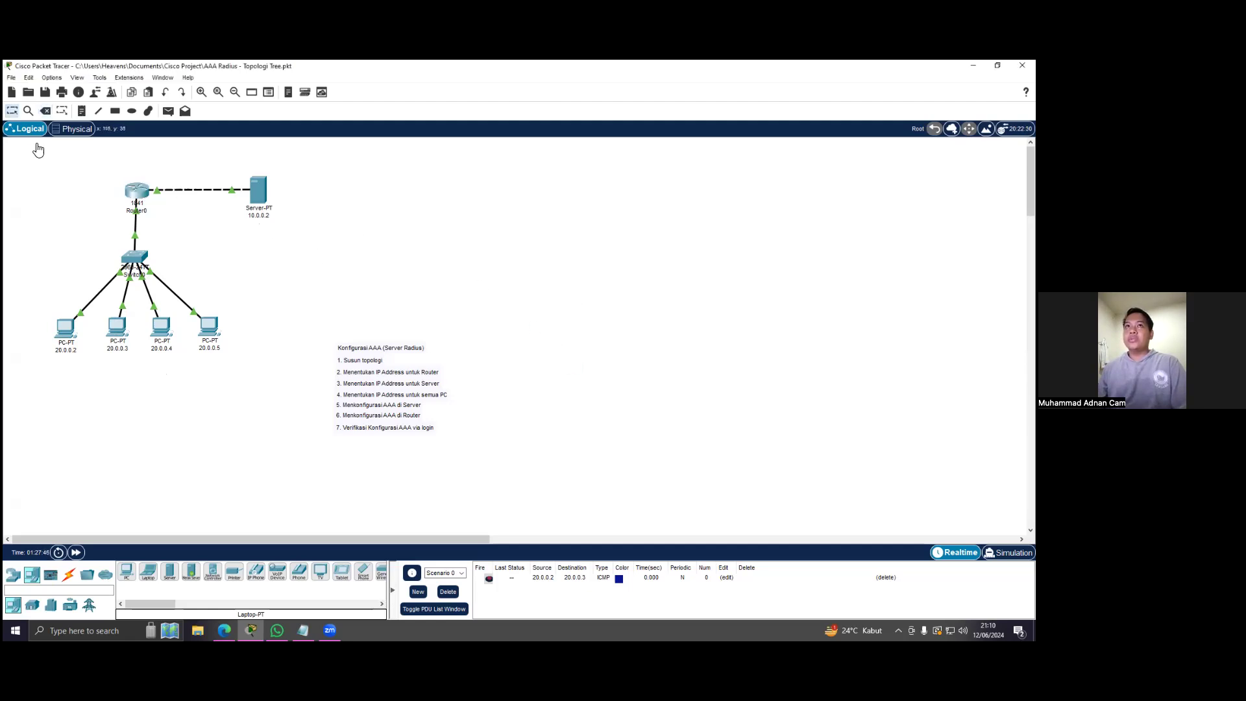
left_click(142, 193)
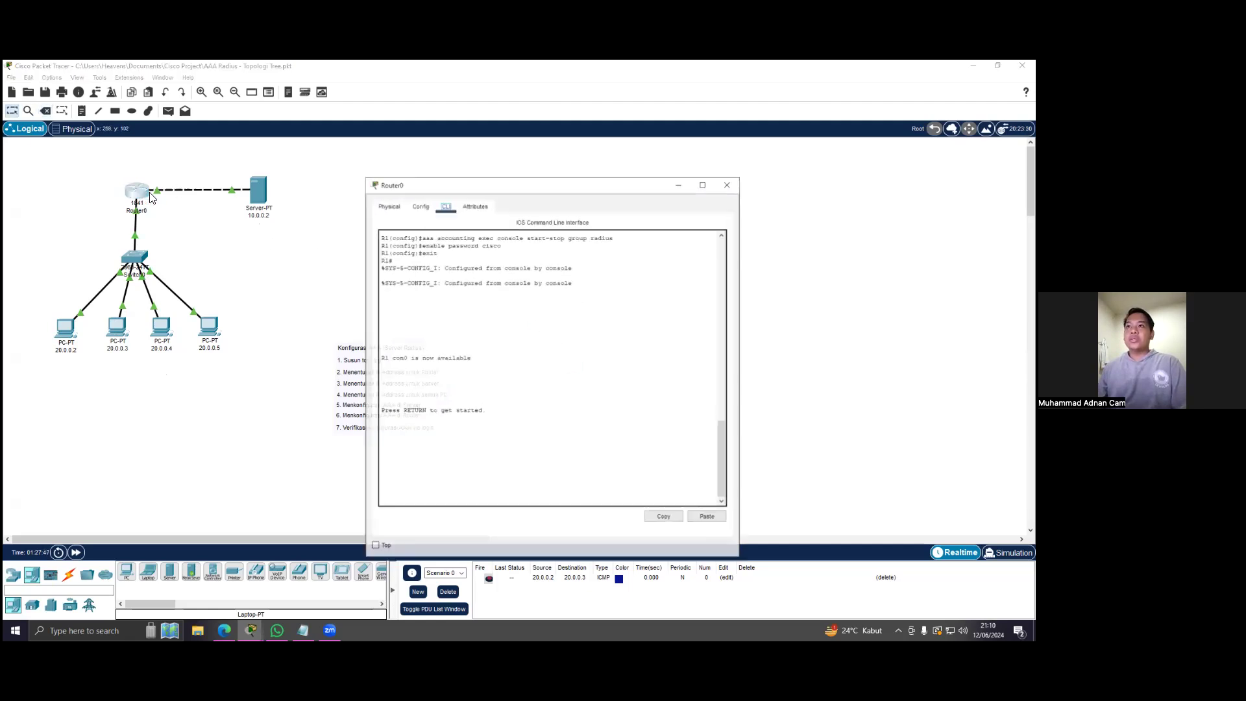
left_click(421, 206)
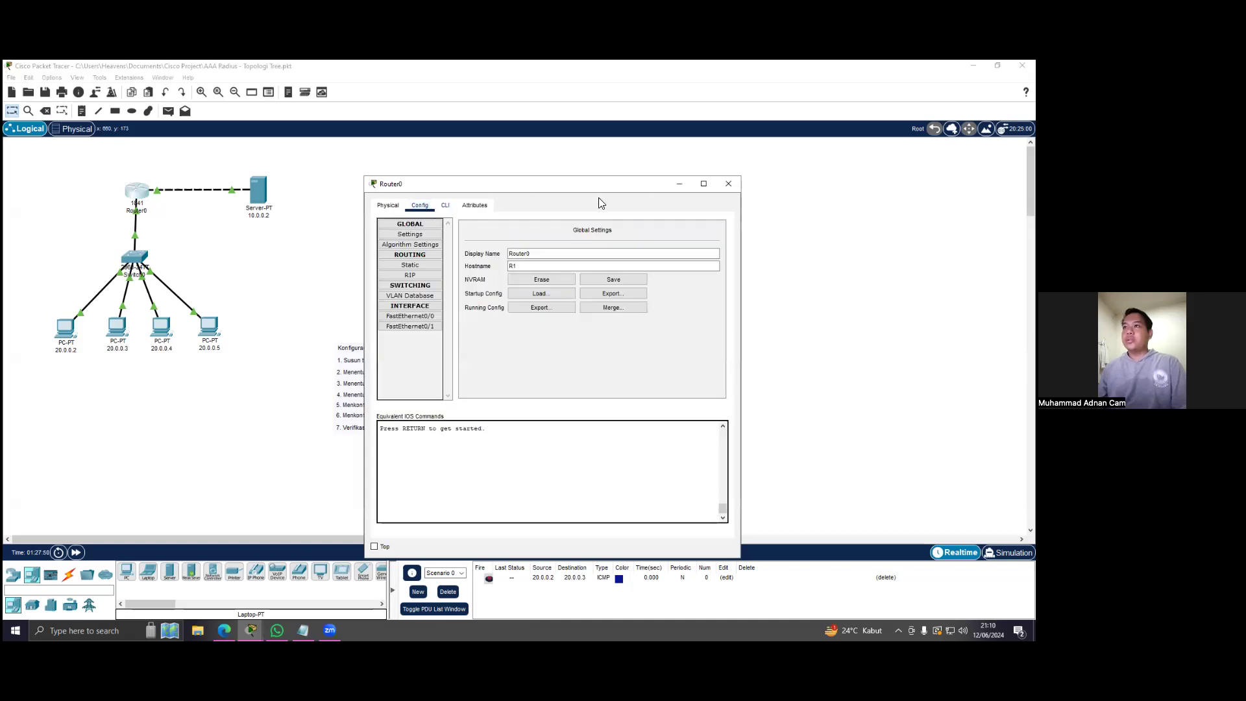
left_click_drag(600, 189, 682, 177)
left_click(504, 304)
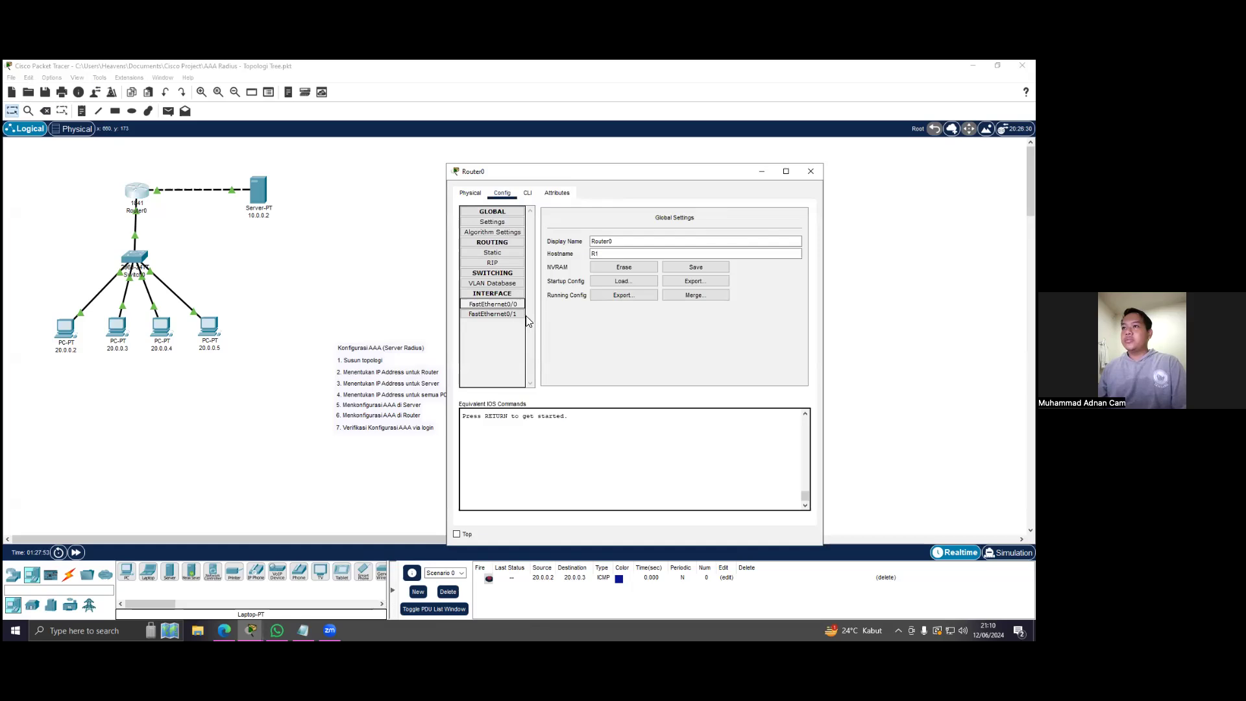
left_click_drag(703, 286, 675, 286)
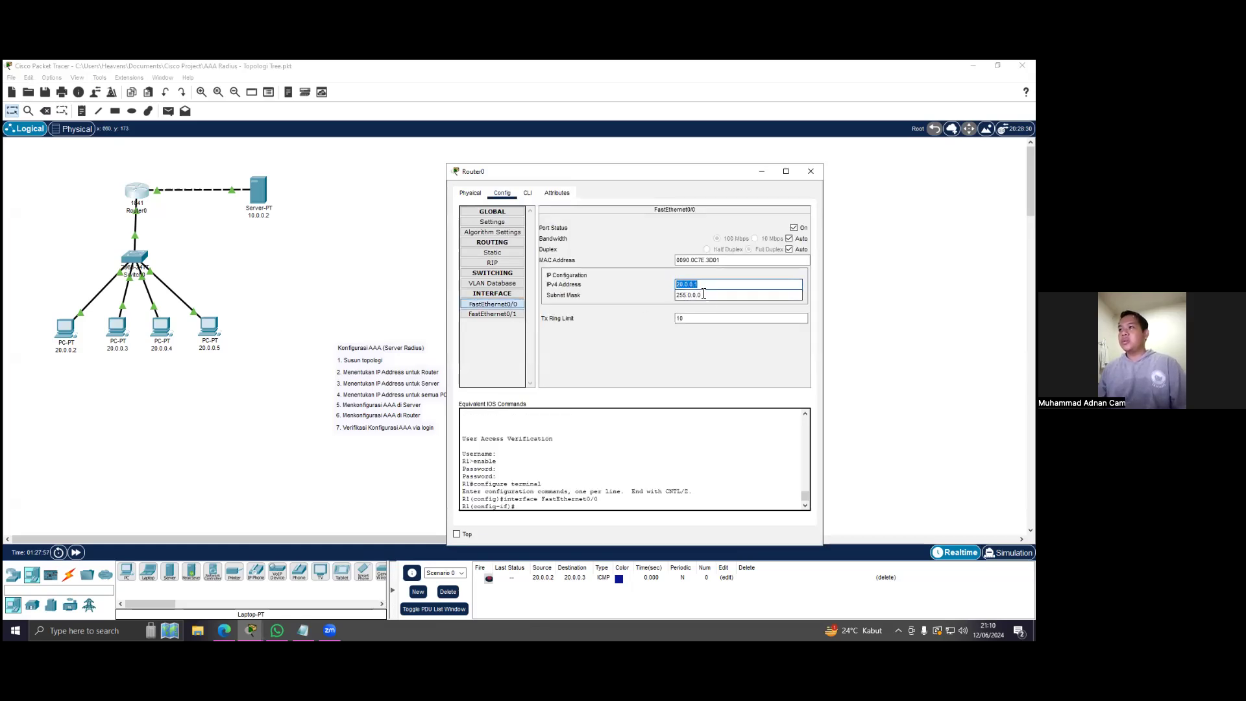
left_click(701, 285)
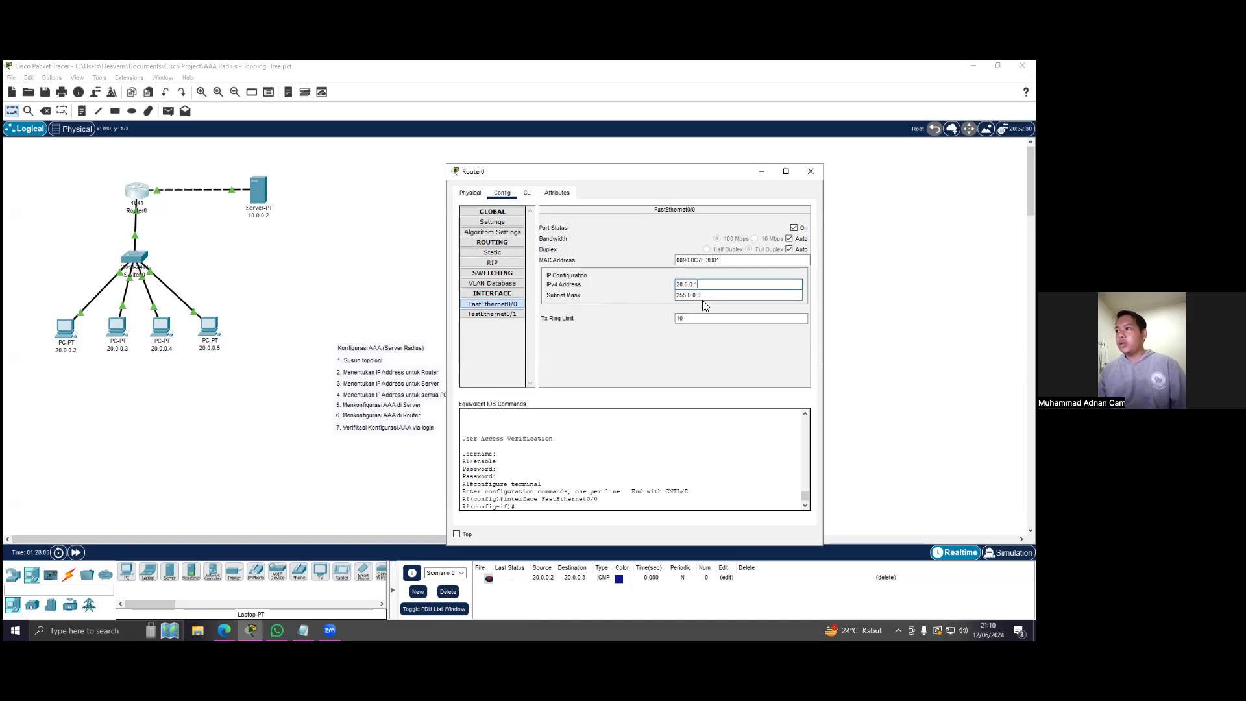
left_click(516, 315)
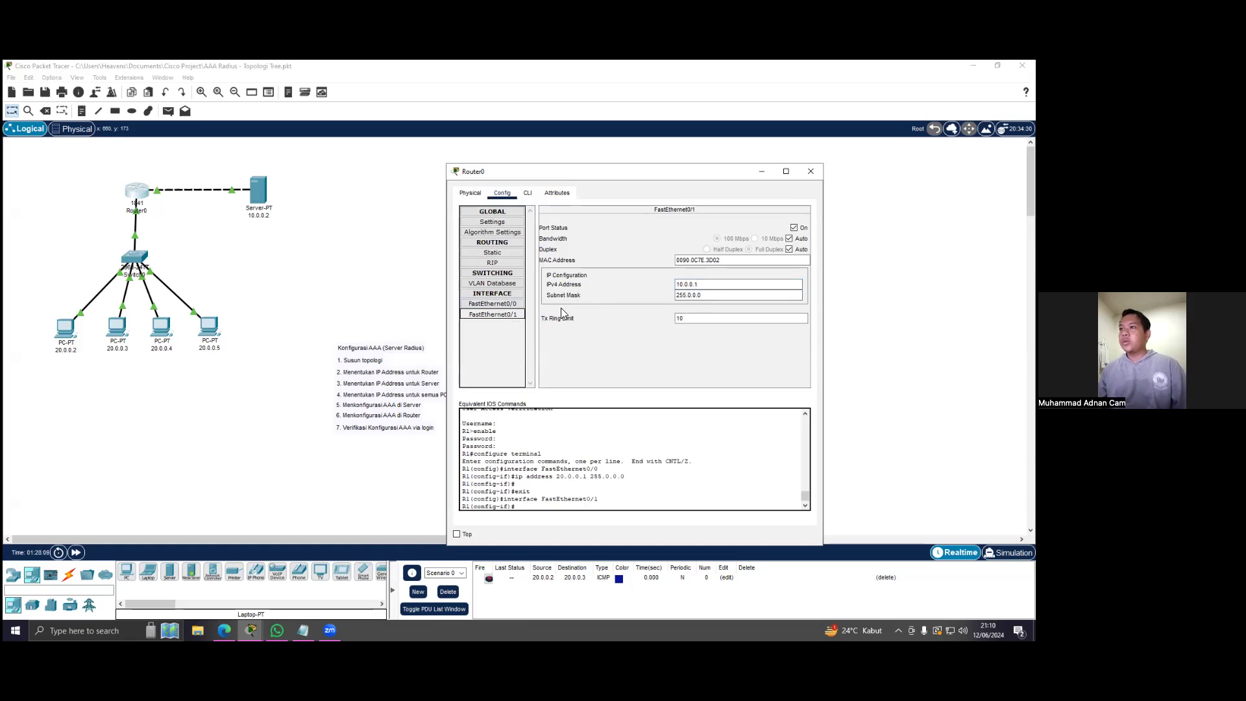
double_click(706, 287)
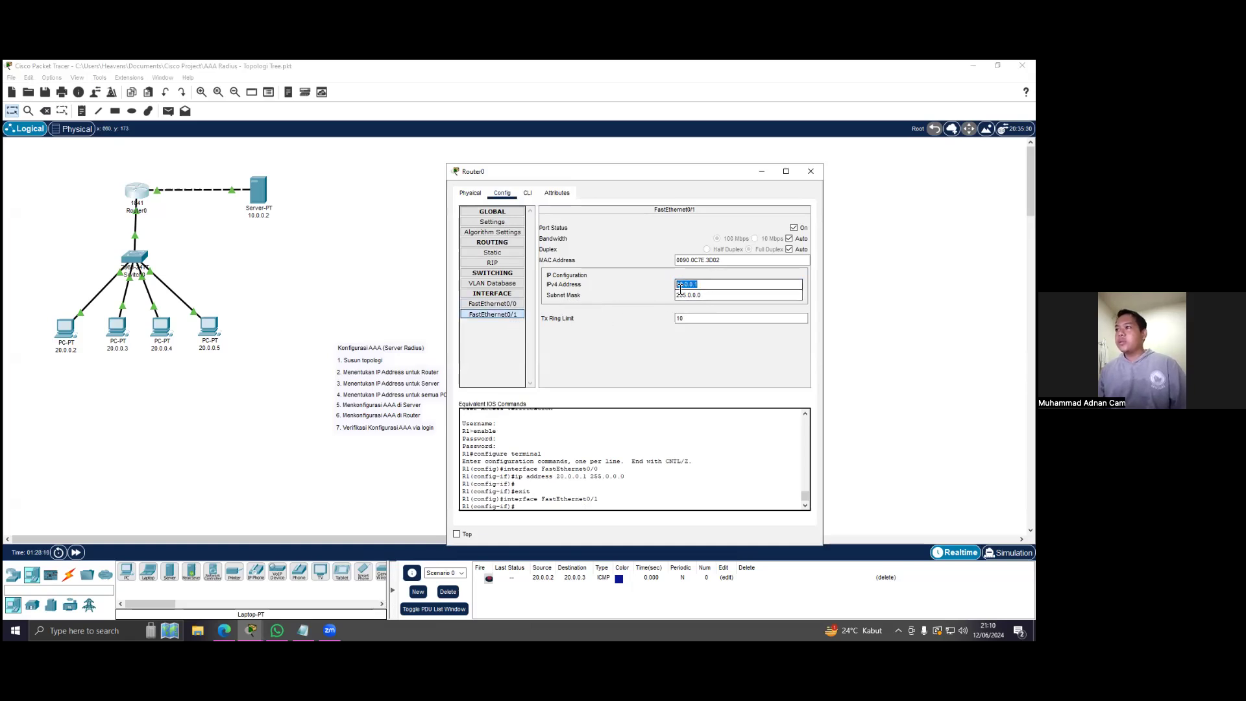
left_click(713, 296)
double_click(678, 295)
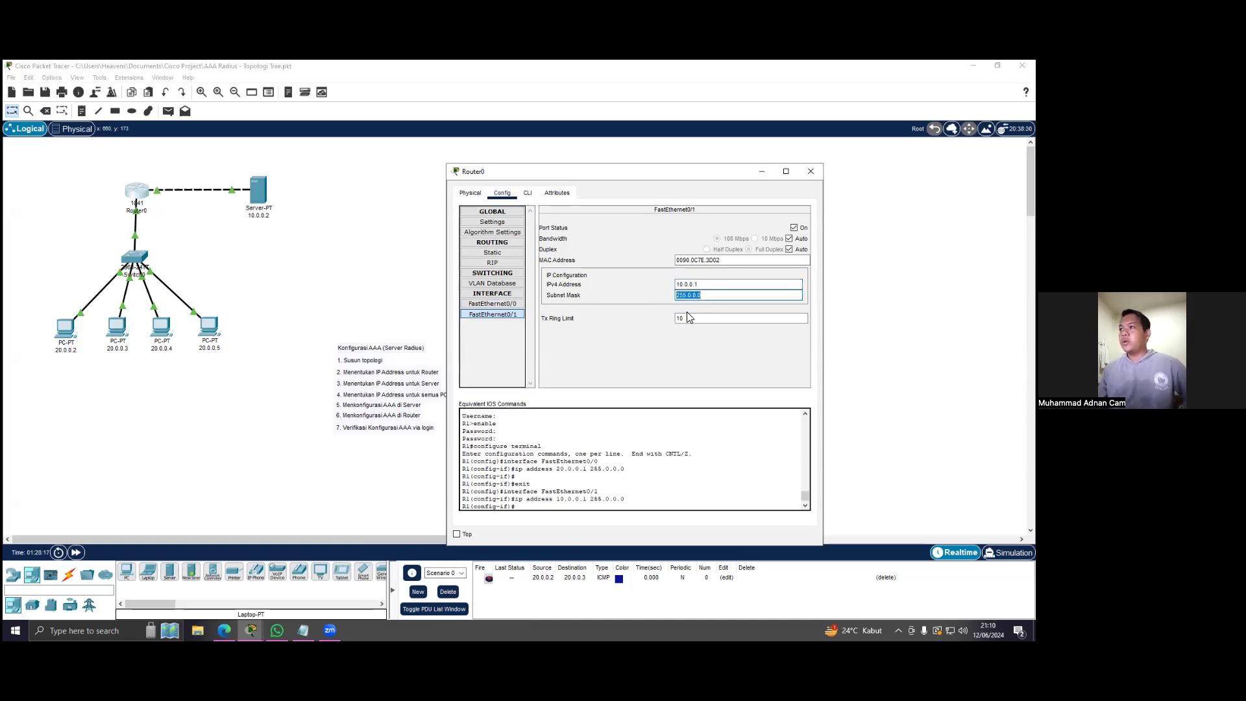
left_click(810, 175)
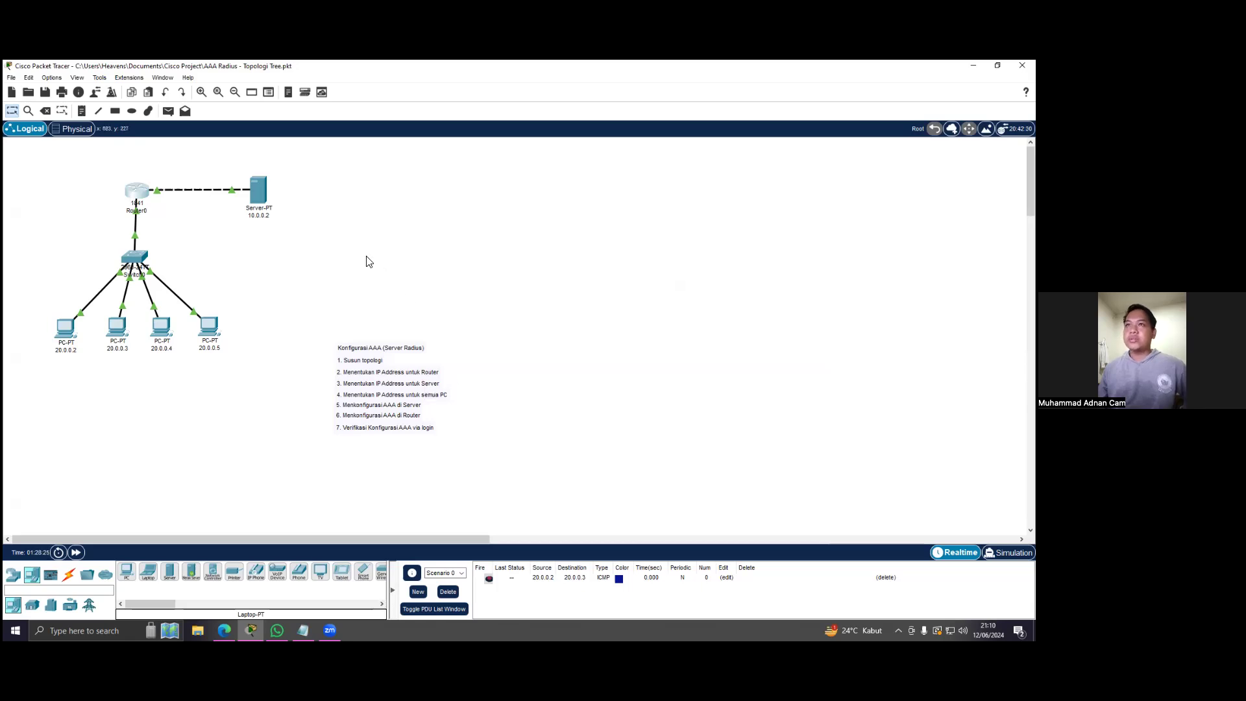
left_click(259, 190)
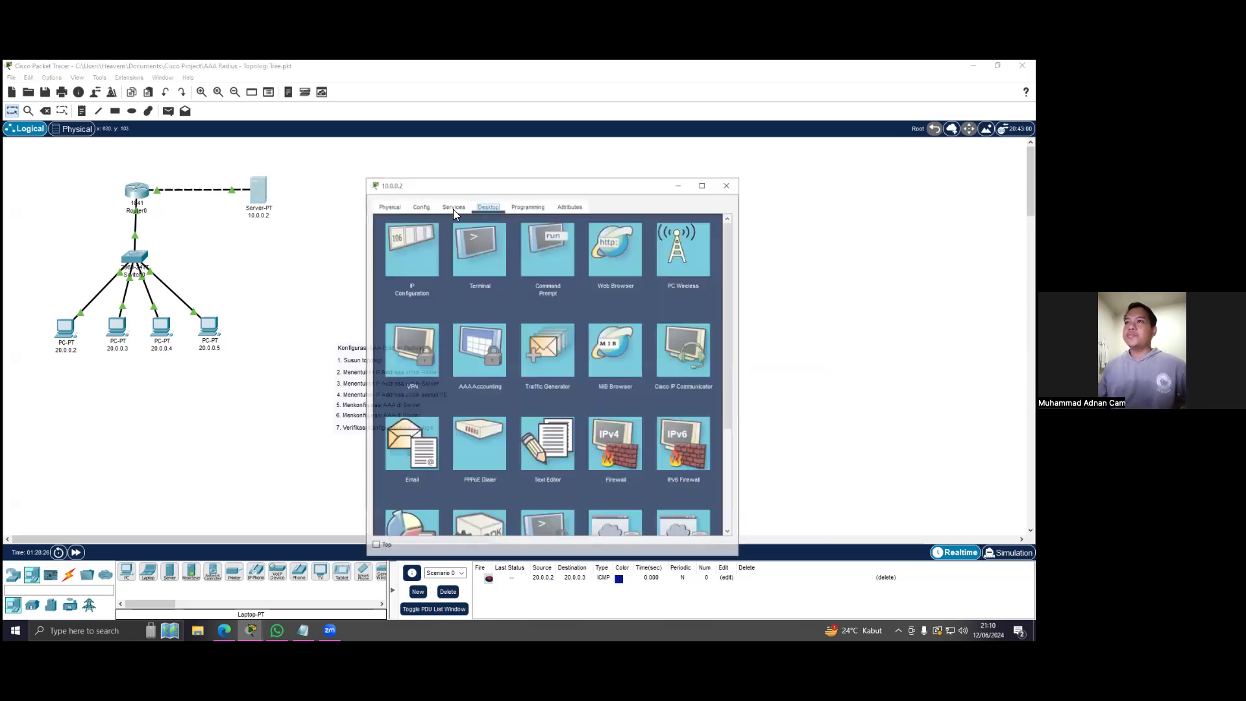
left_click(420, 205)
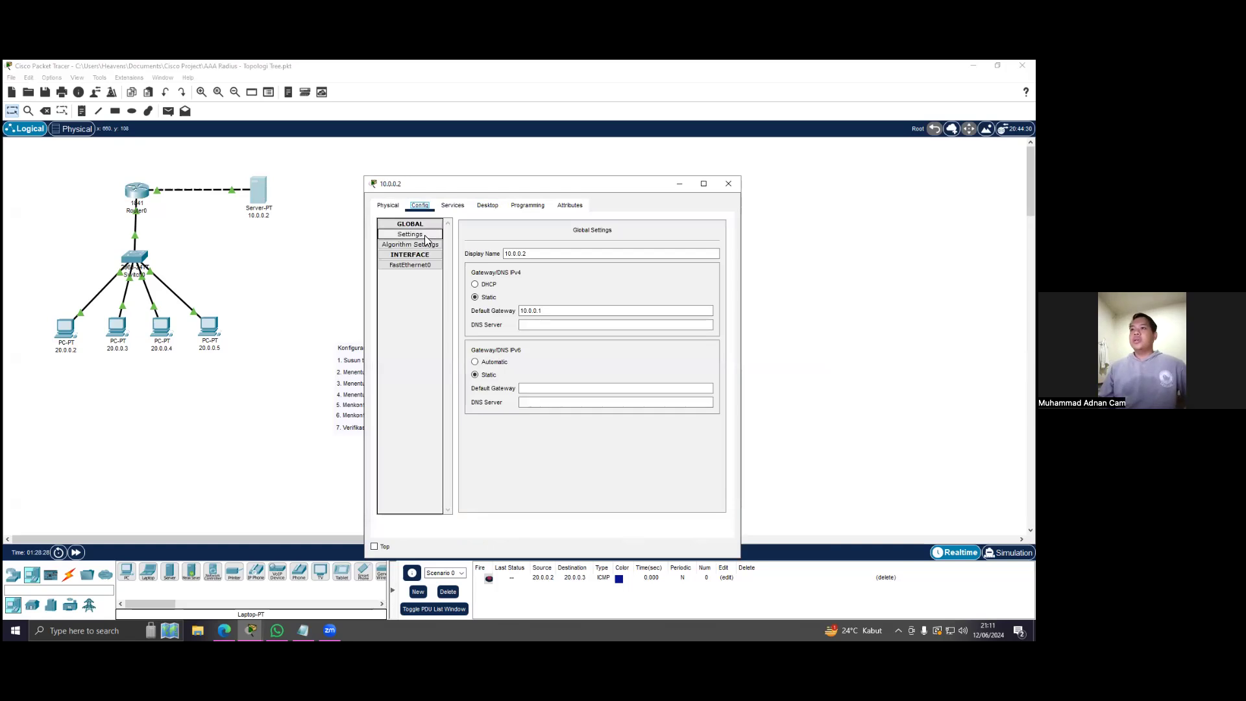
left_click(425, 235)
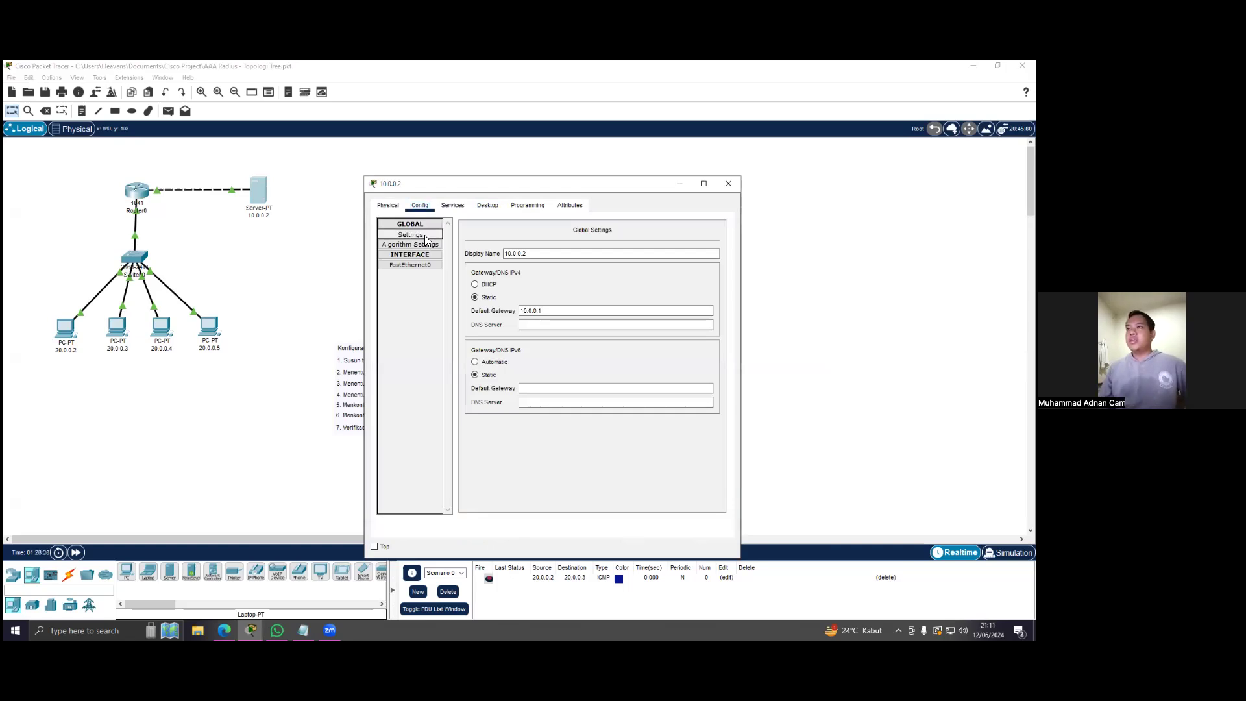
left_click(535, 311)
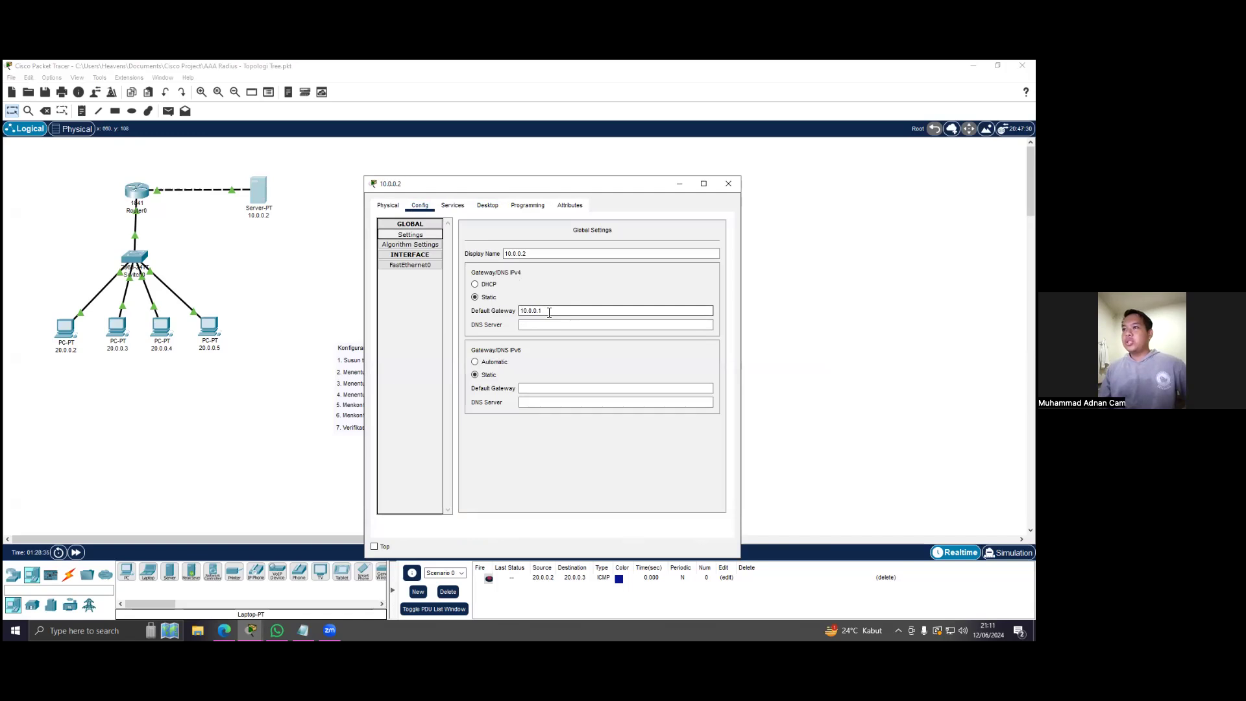
left_click_drag(549, 313, 521, 313)
left_click(527, 313)
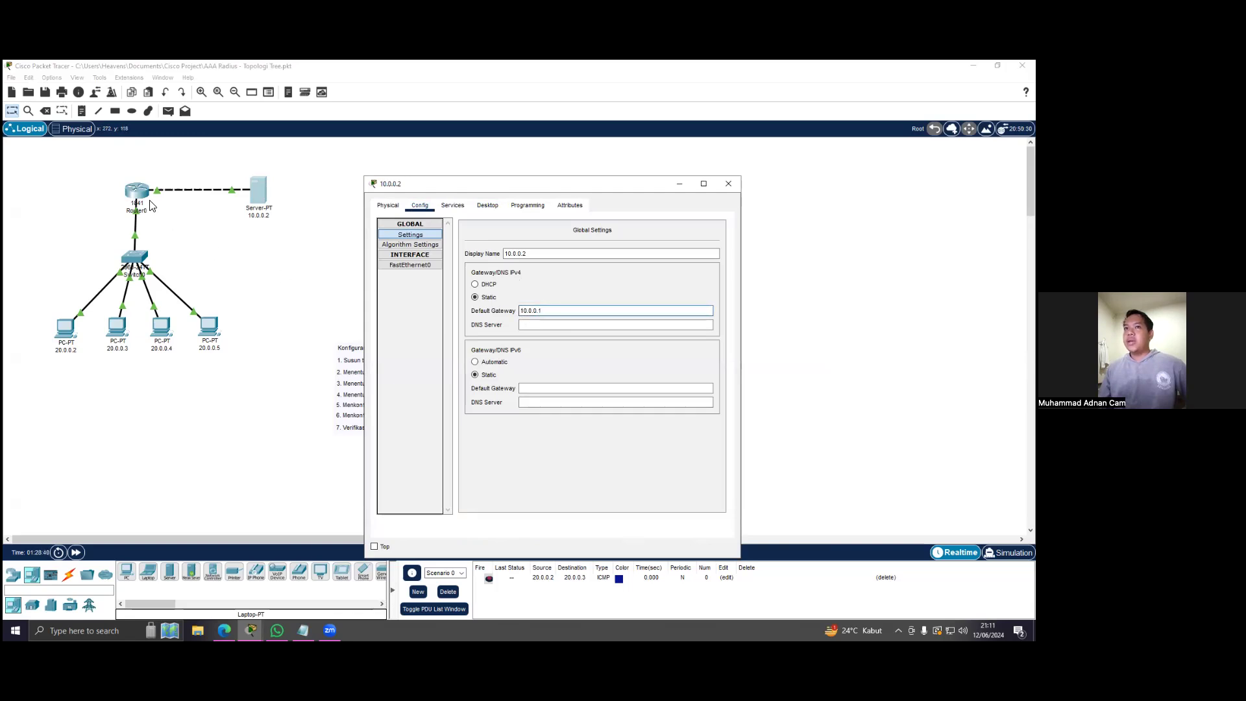
left_click(418, 264)
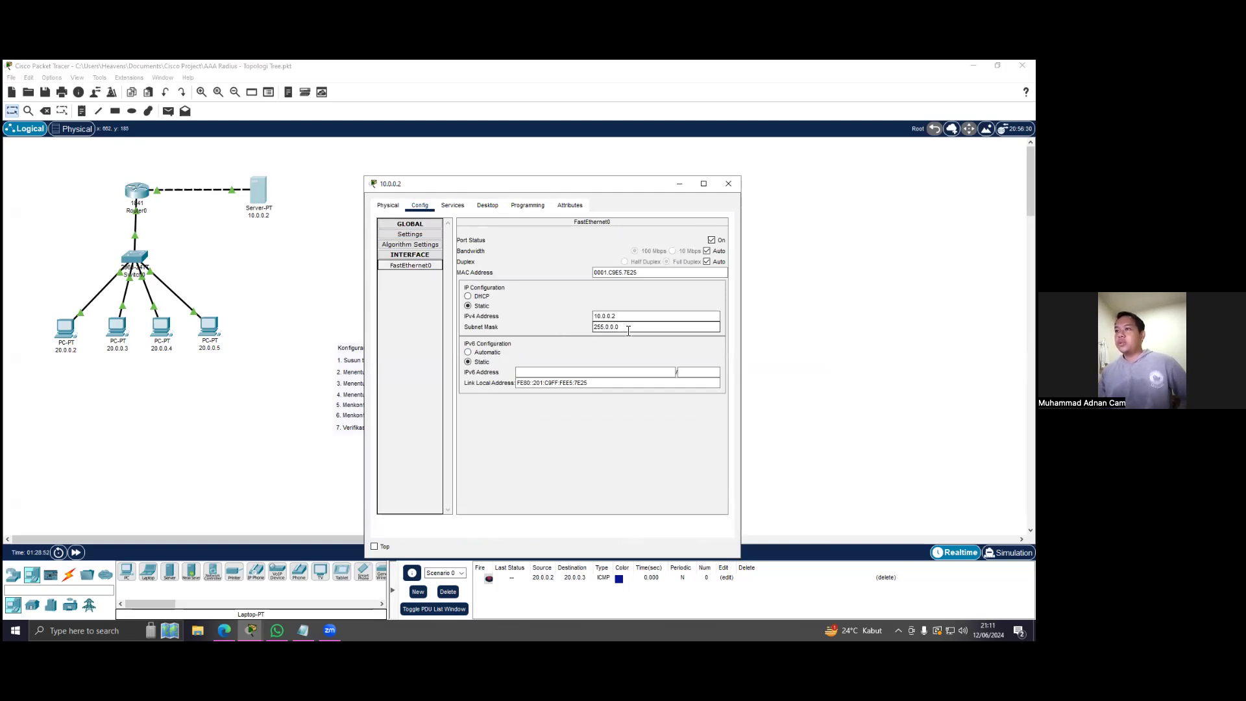
left_click(729, 184)
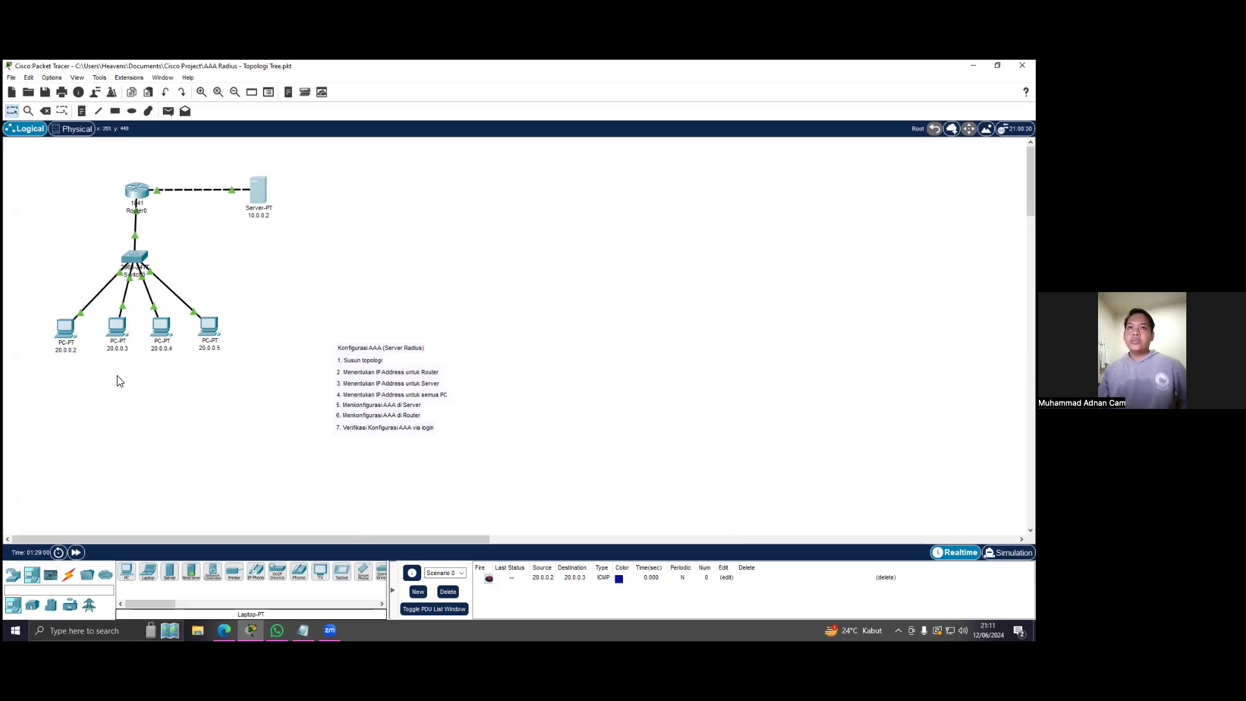
Step: Open PC 20.0.0.2's global settings and check its default gateway 20.0.0.1
left_click(68, 331)
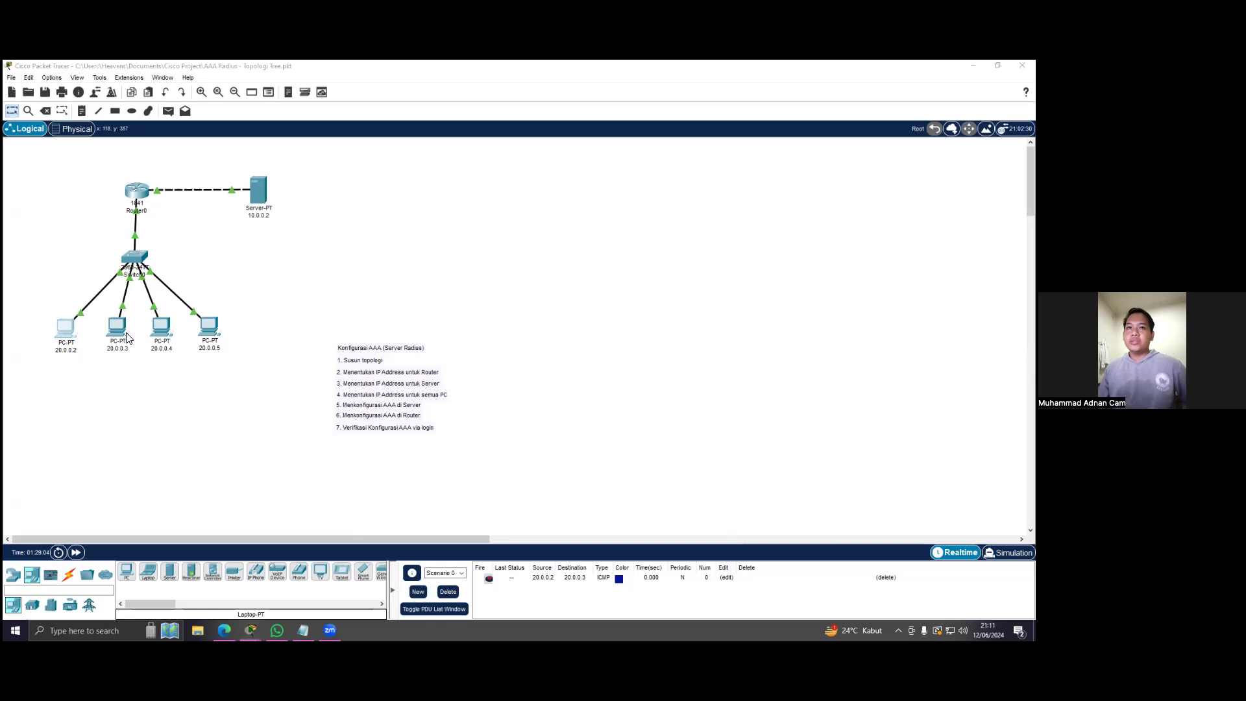
left_click_drag(501, 187, 608, 160)
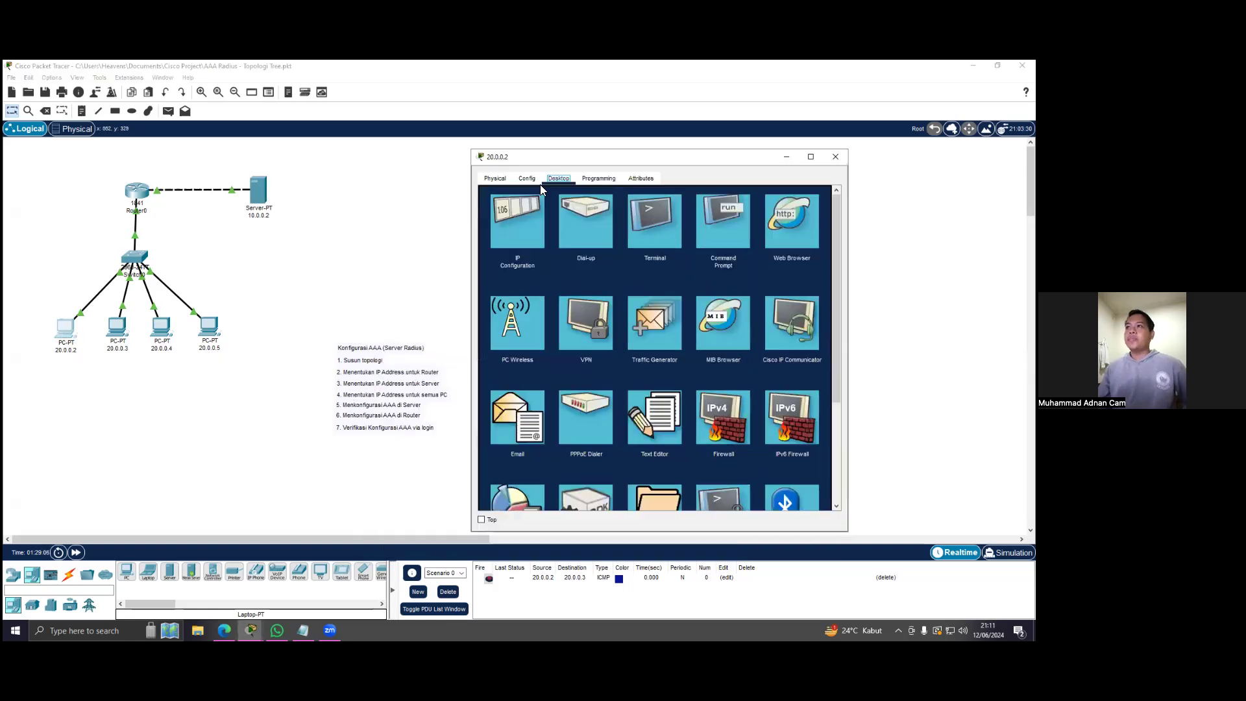
left_click(527, 179)
left_click(529, 209)
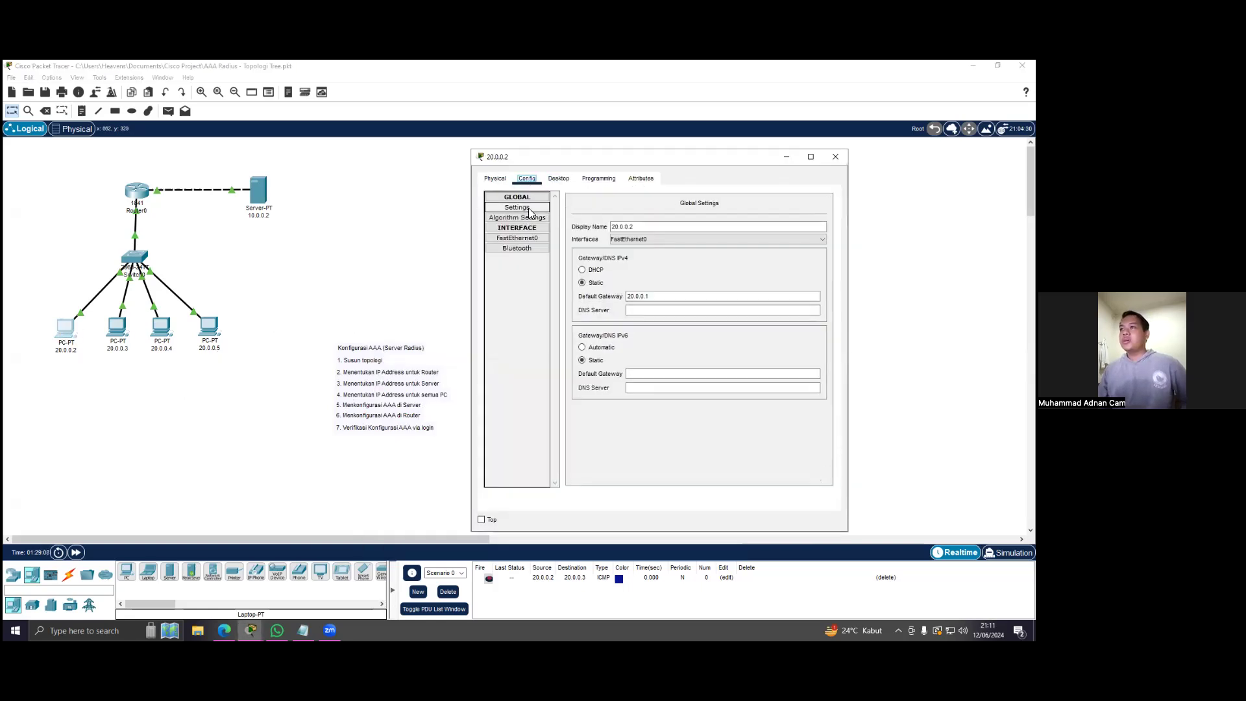
left_click(657, 296)
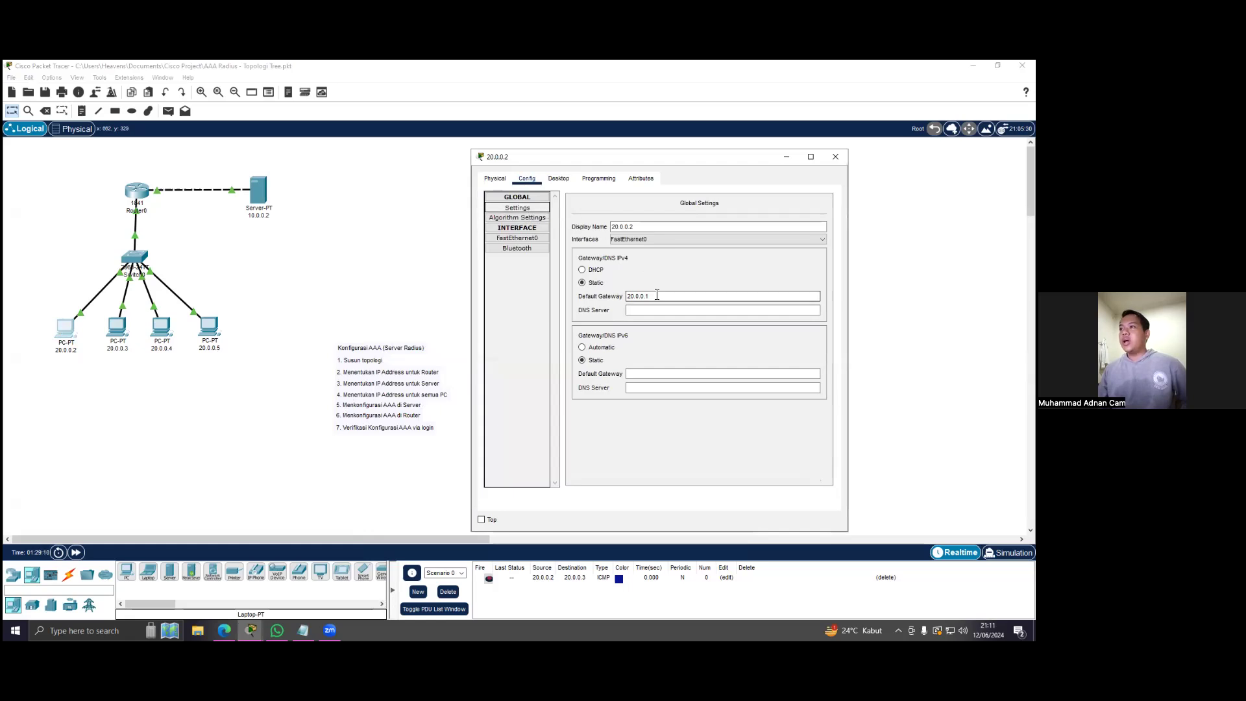
left_click_drag(657, 296, 627, 297)
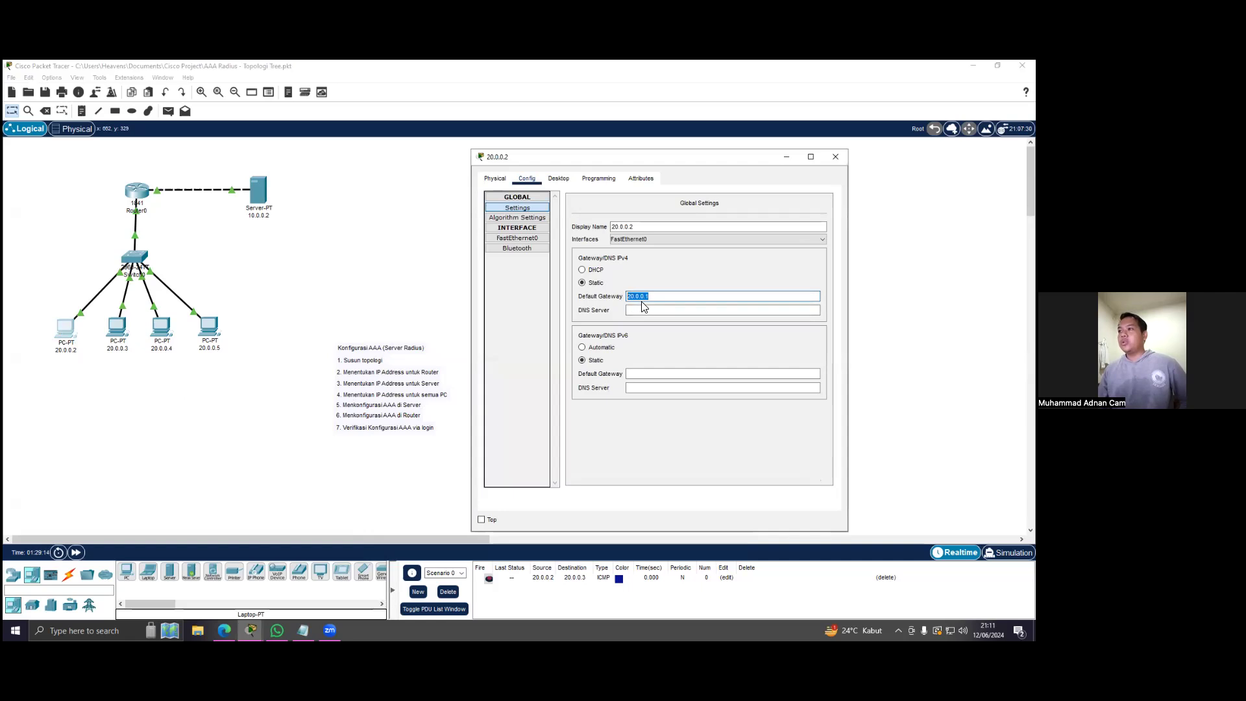
left_click(670, 296)
double_click(629, 297)
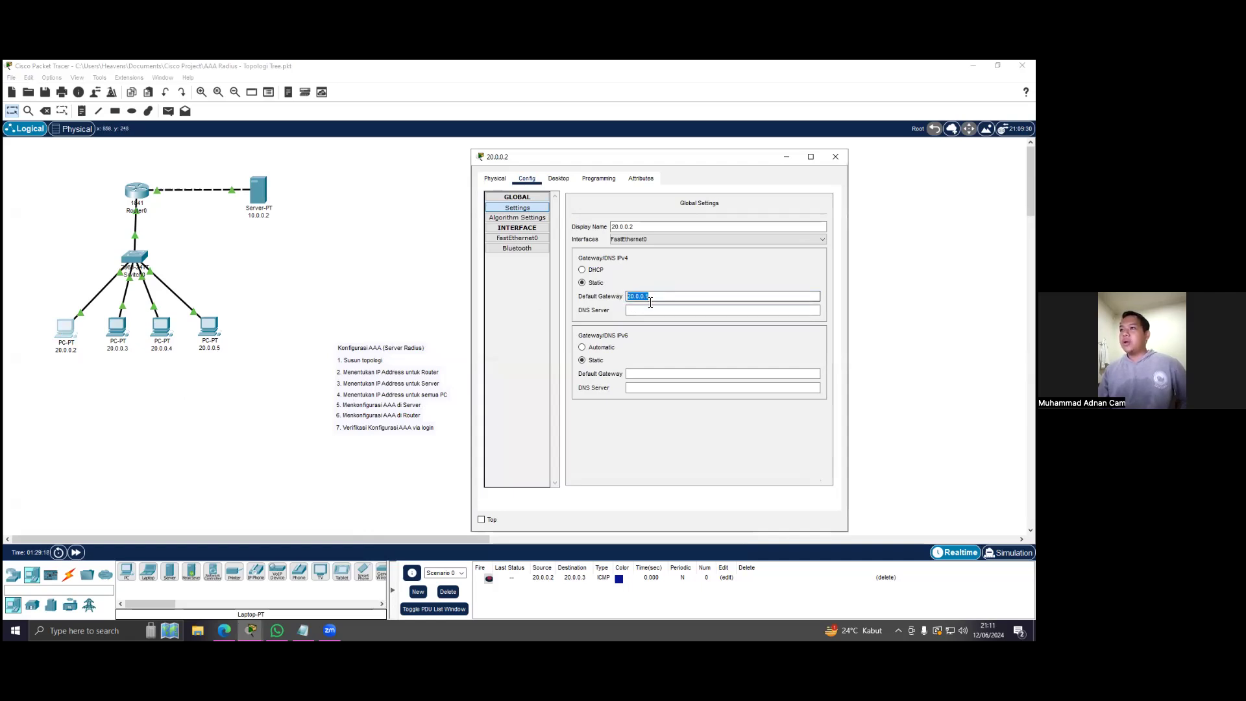
Step: Confirm FastEthernet0 has IPv4 address 20.0.0.2, then close the PC window
left_click(530, 239)
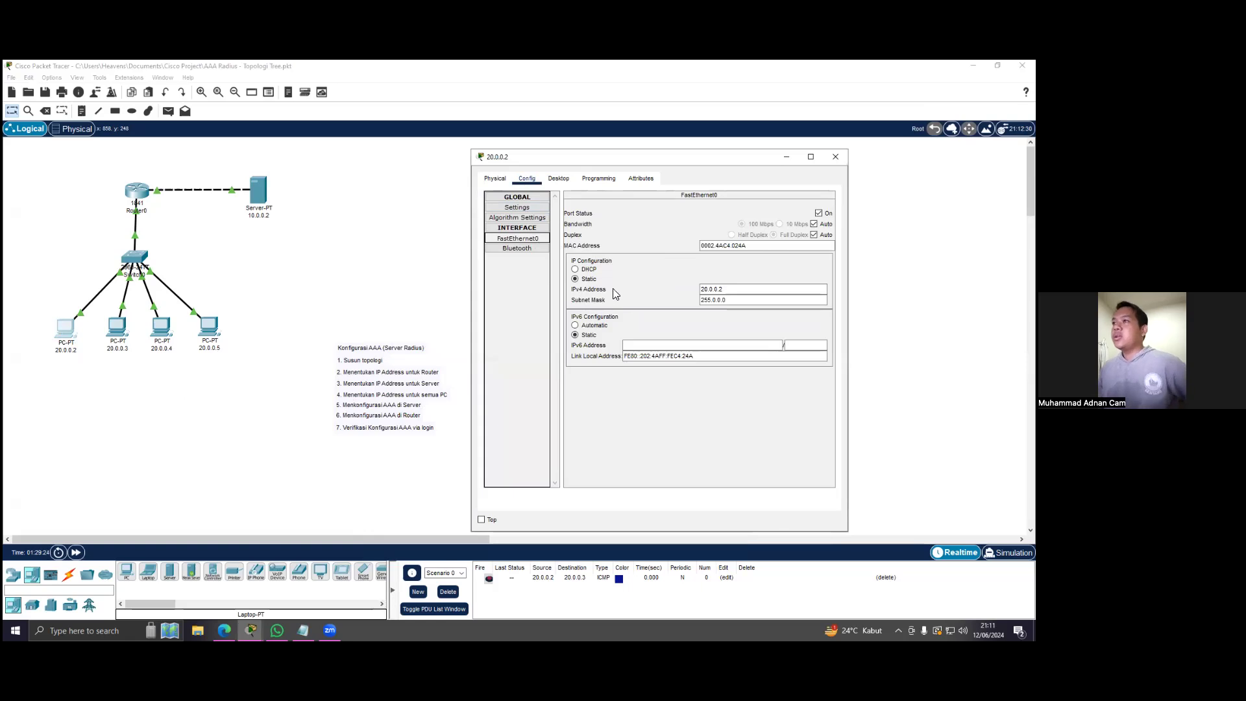
left_click(726, 292)
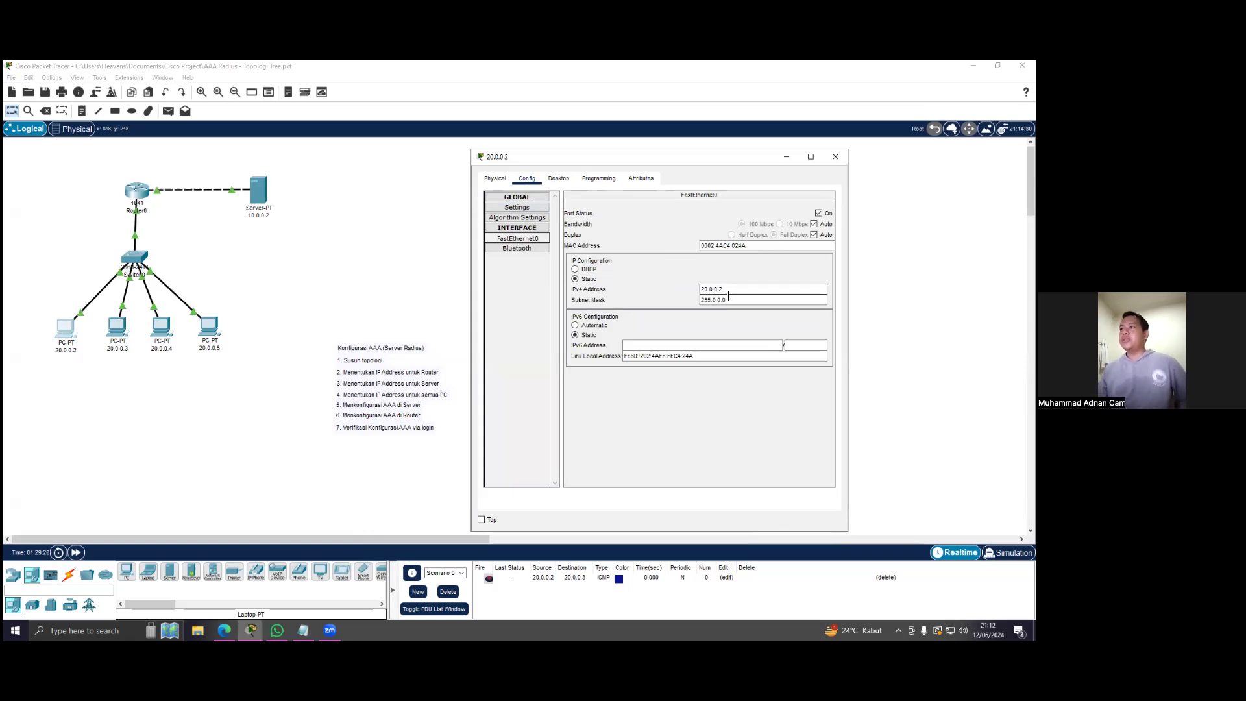
double_click(730, 290)
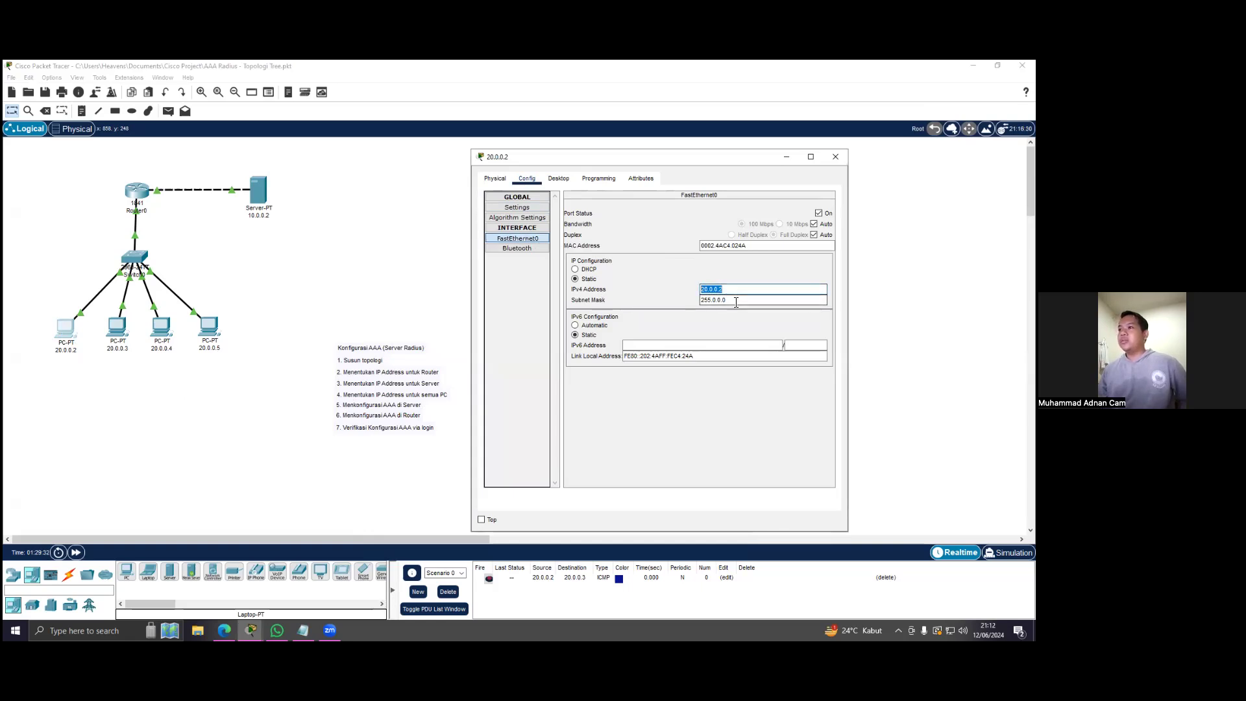
left_click_drag(719, 290, 701, 291)
left_click(728, 292)
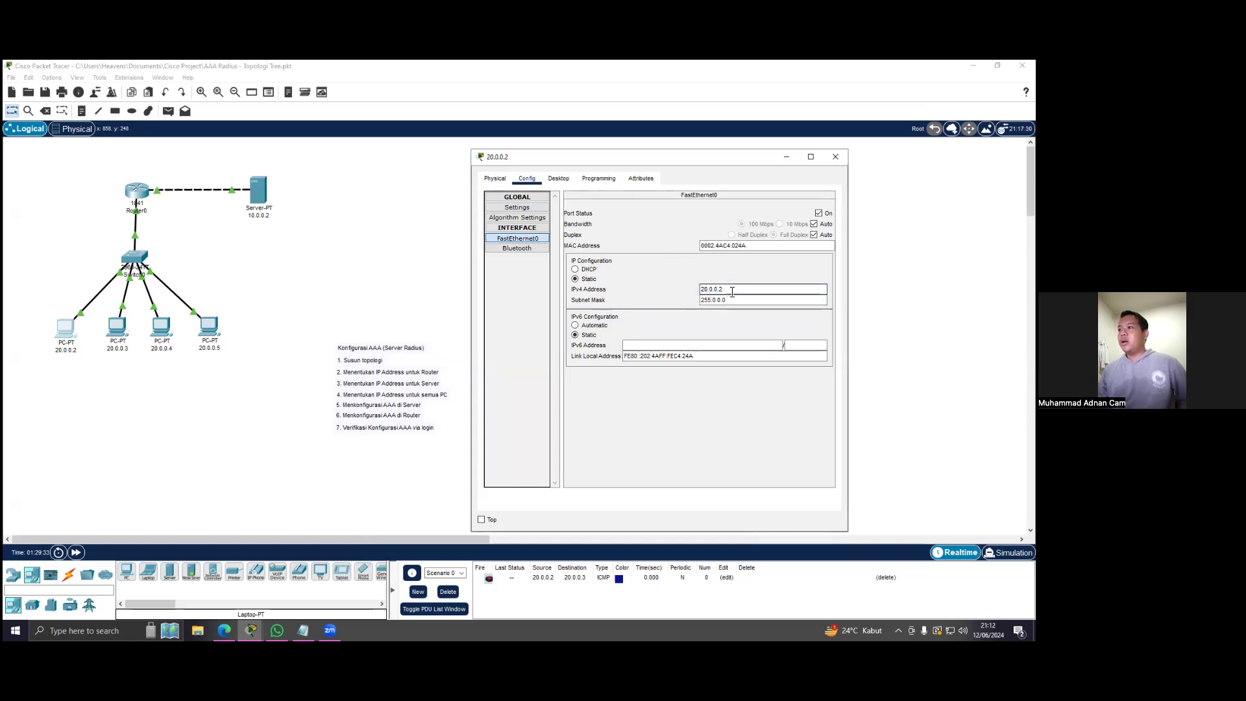
double_click(733, 292)
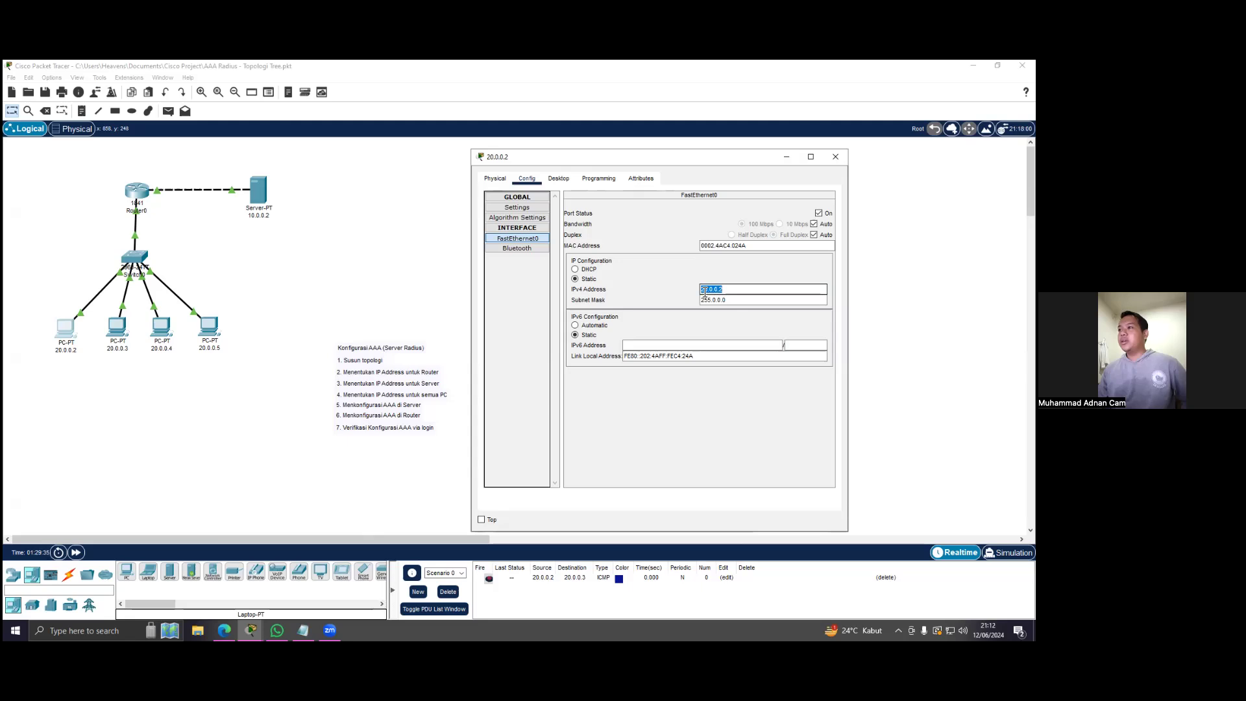
left_click(835, 159)
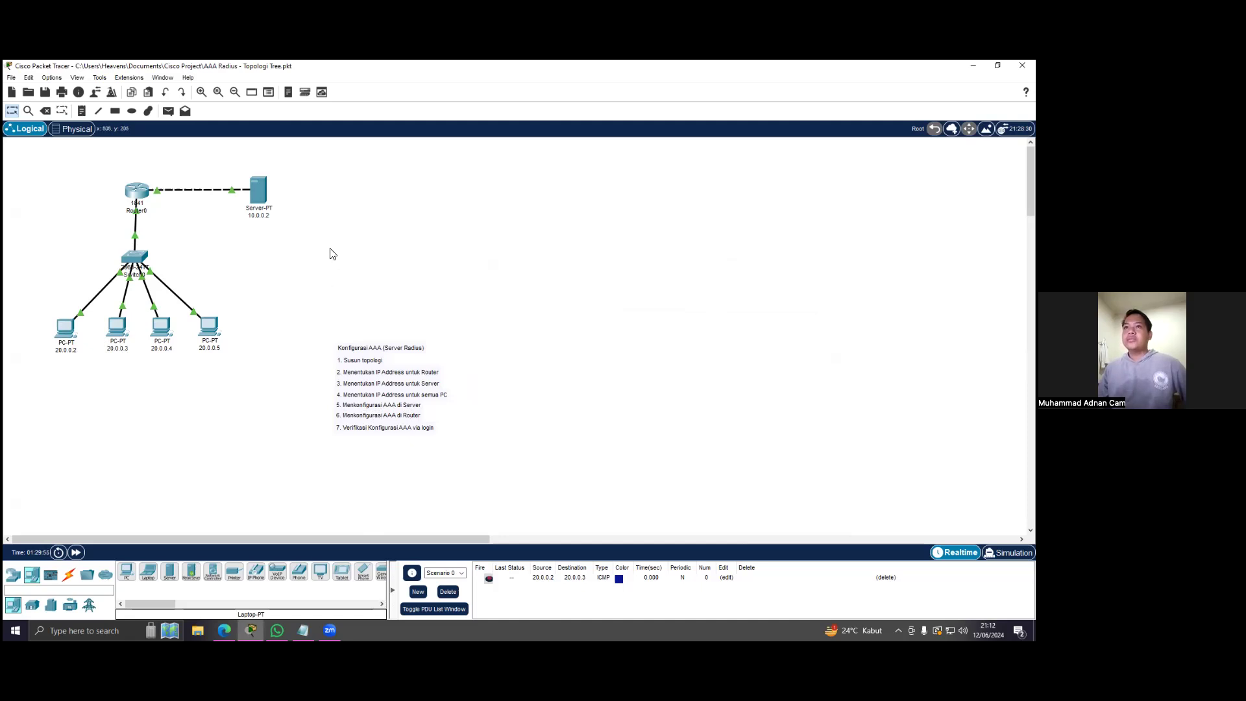
Step: Open server 10.0.0.2's Services and go to its AAA service settings
left_click(262, 191)
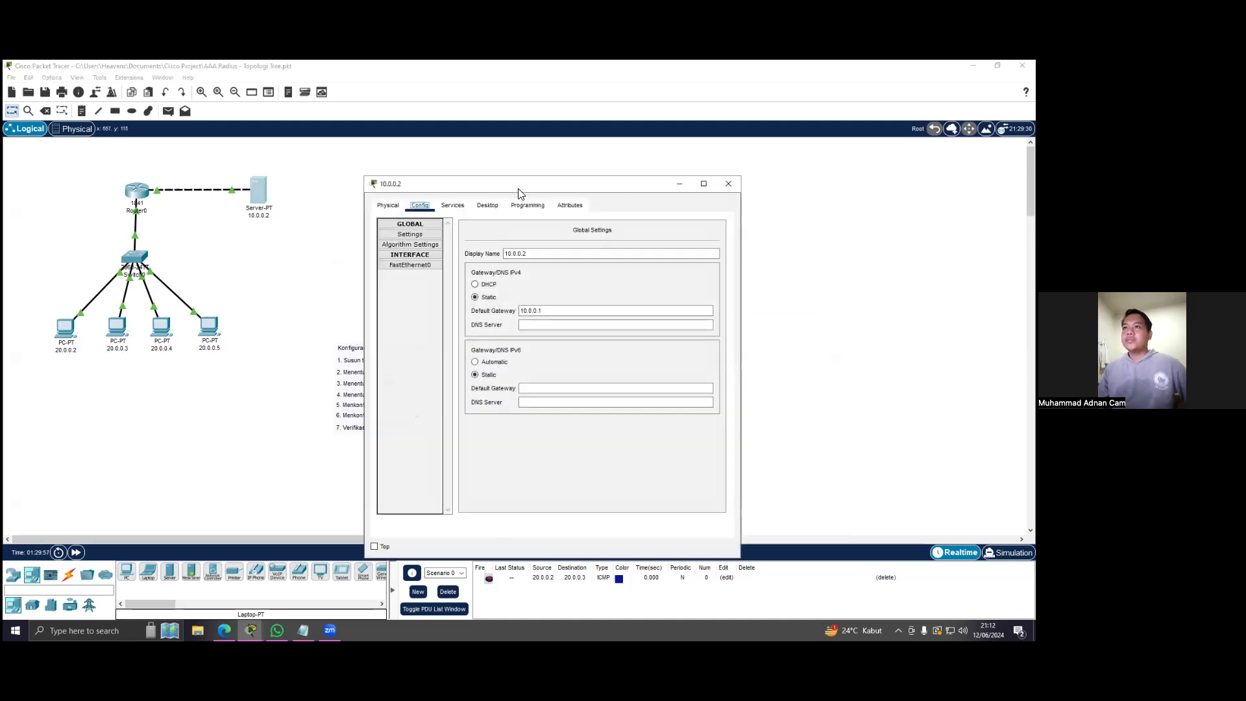
left_click_drag(536, 181, 596, 179)
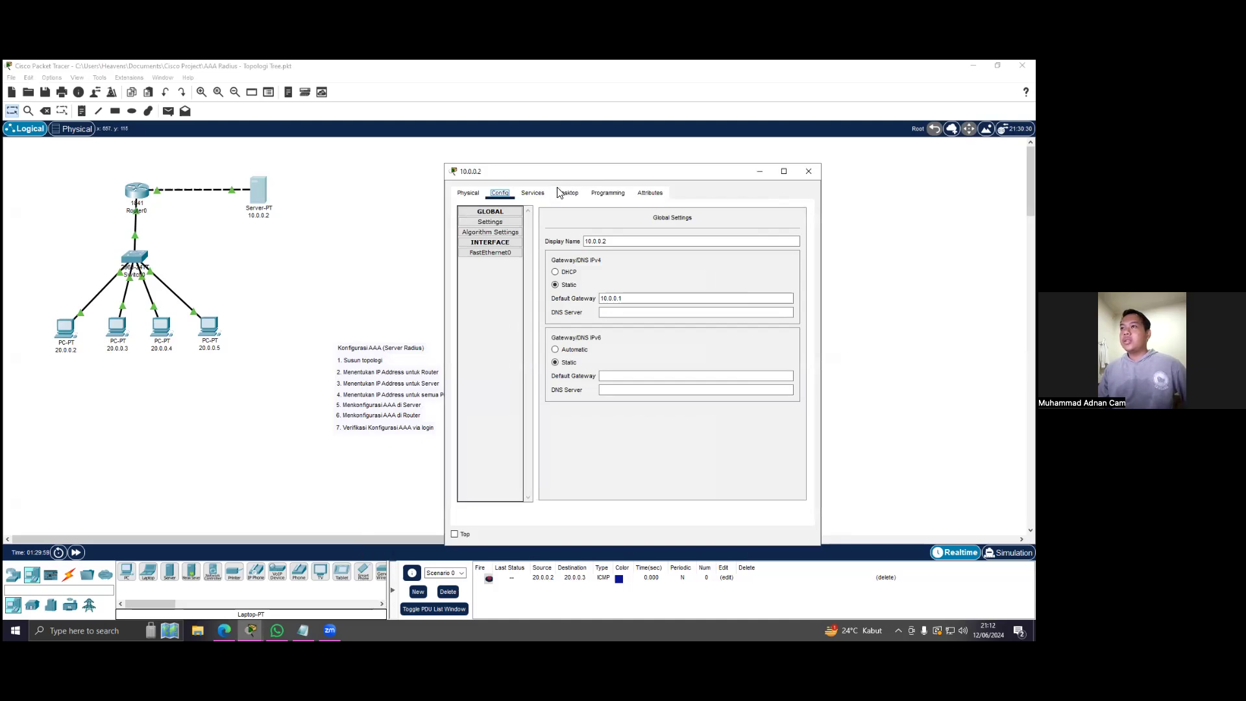
left_click(532, 193)
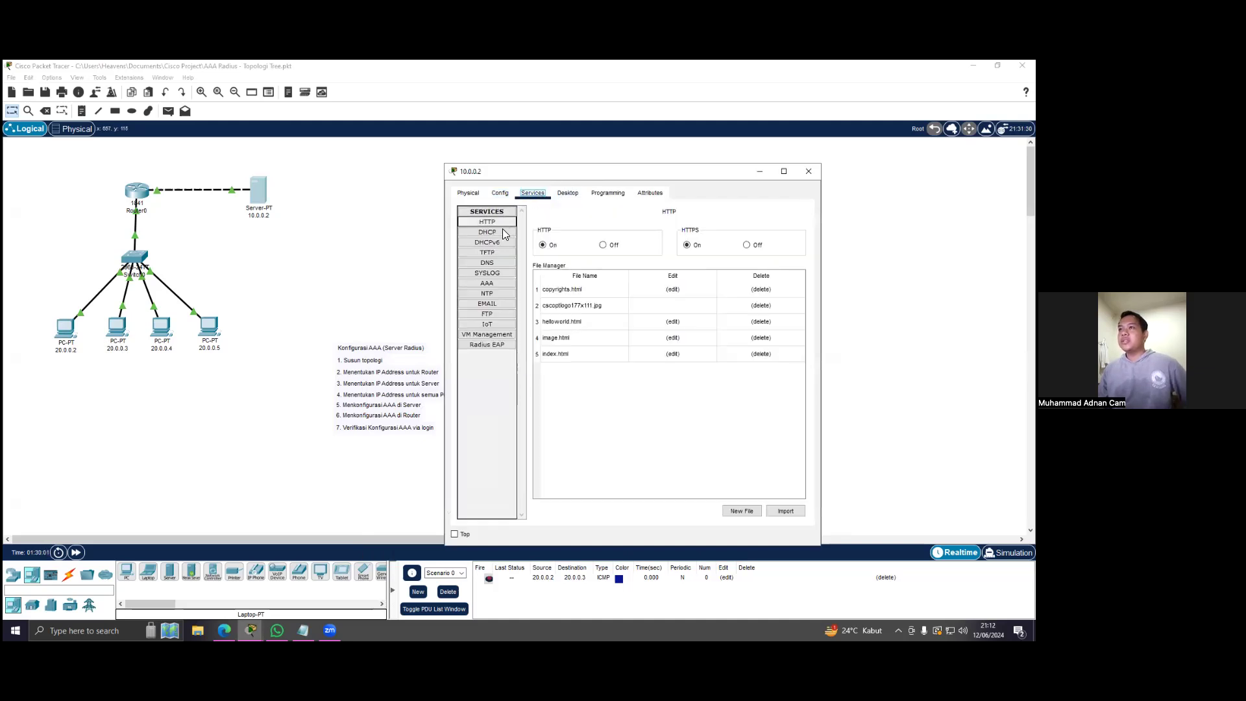
left_click(499, 286)
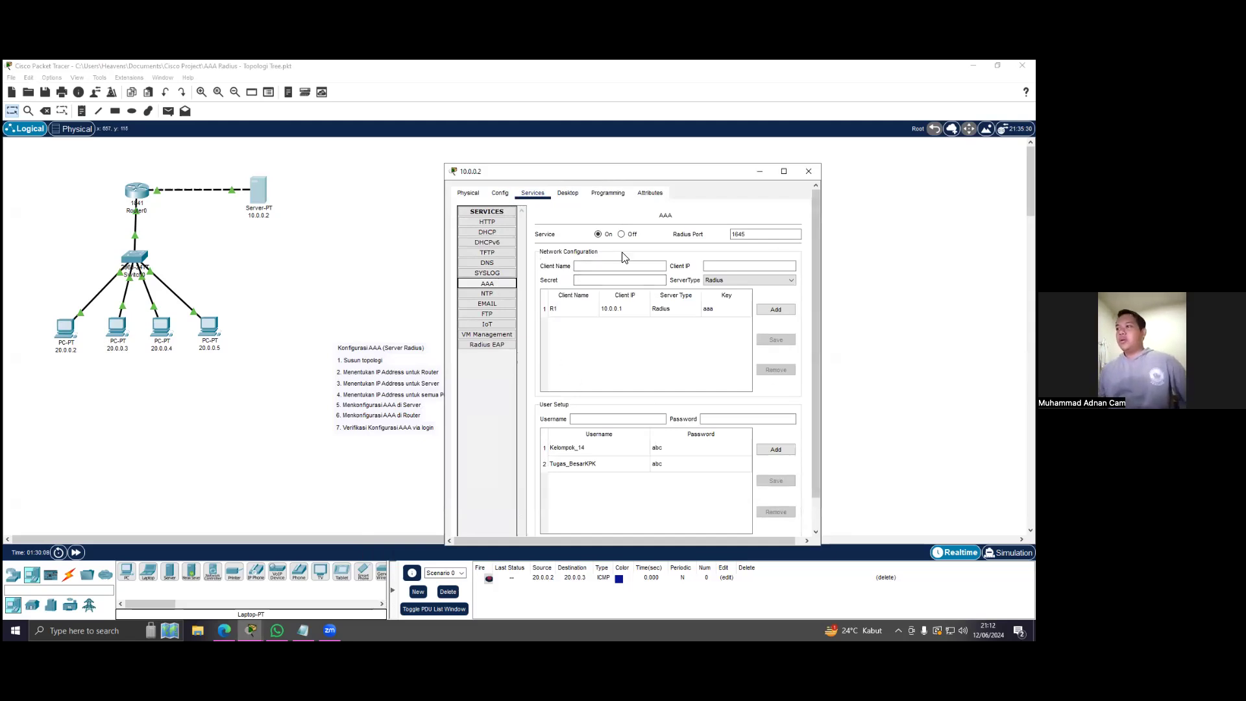
Step: Add Radius client R1 at 20.0.0.1 with its shared secret, keeping server type Radius
left_click(586, 266)
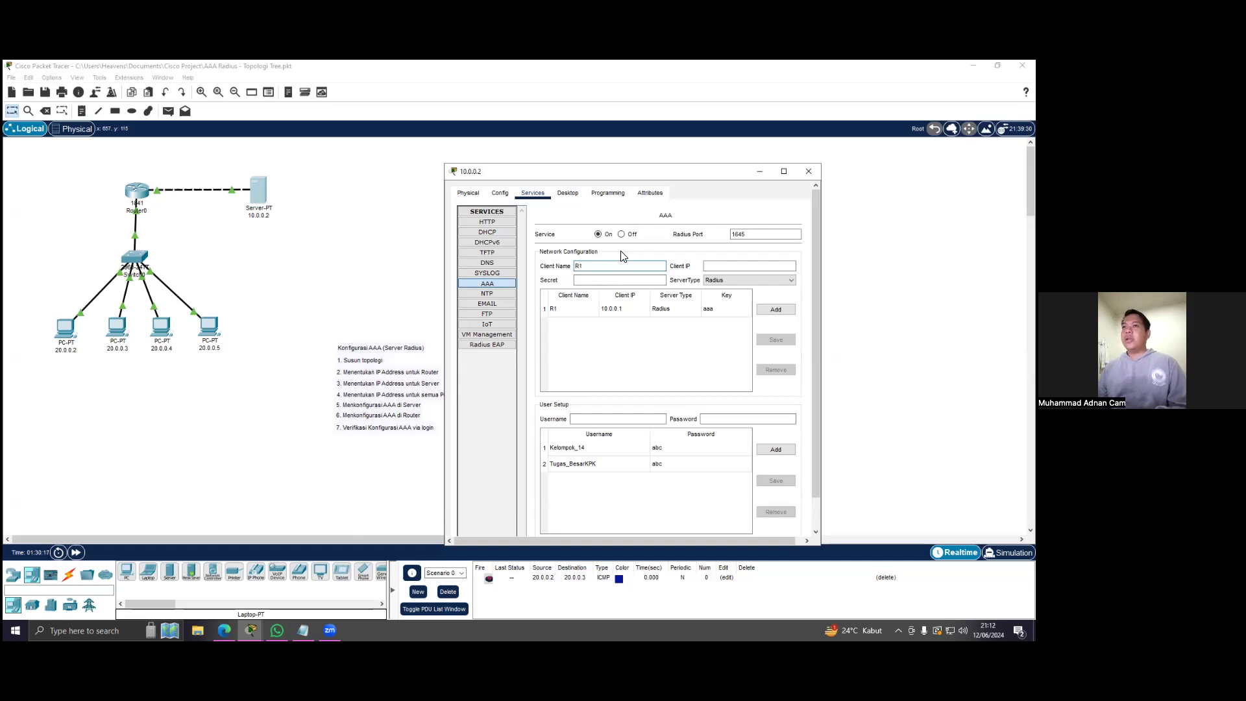
left_click(732, 268)
left_click(602, 280)
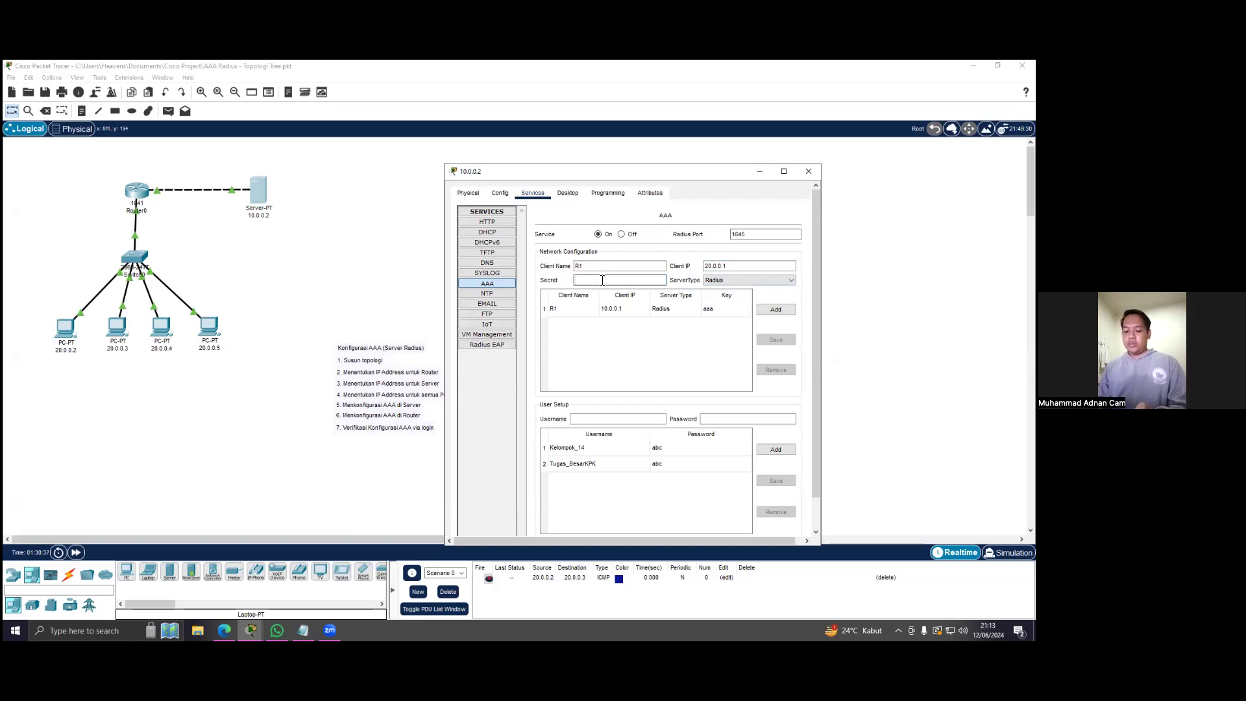
type("aaa")
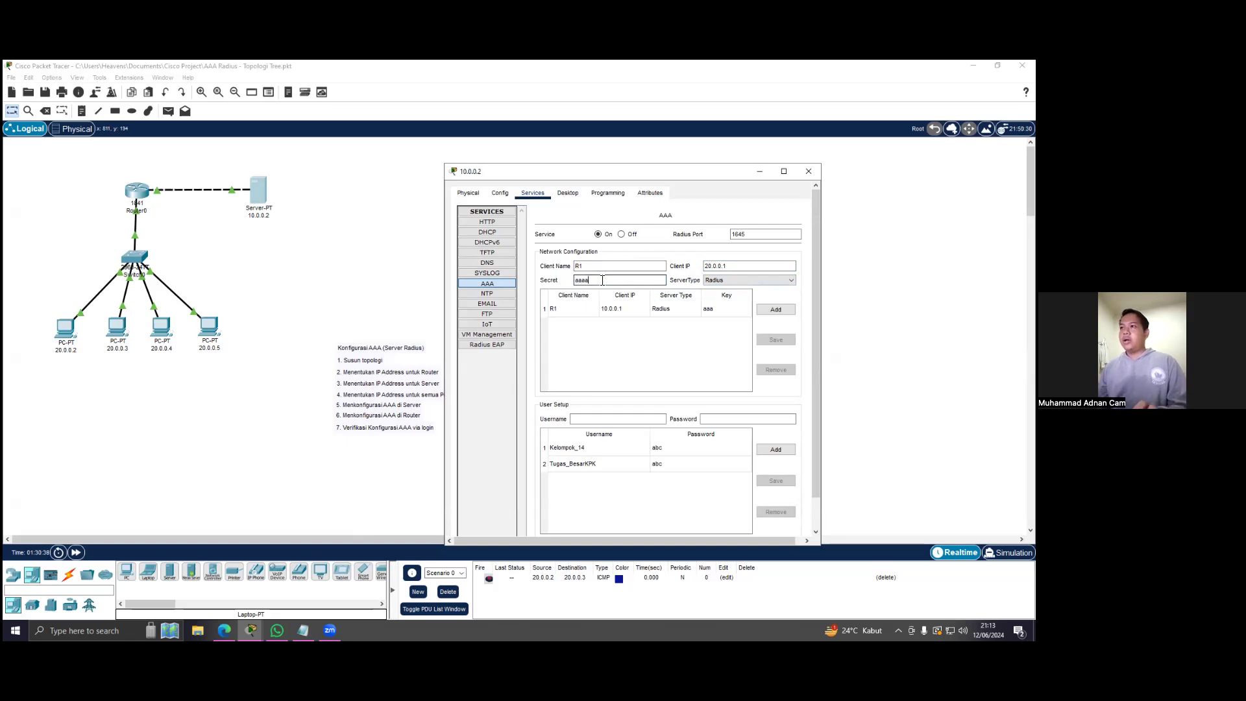
key("BackSpace")
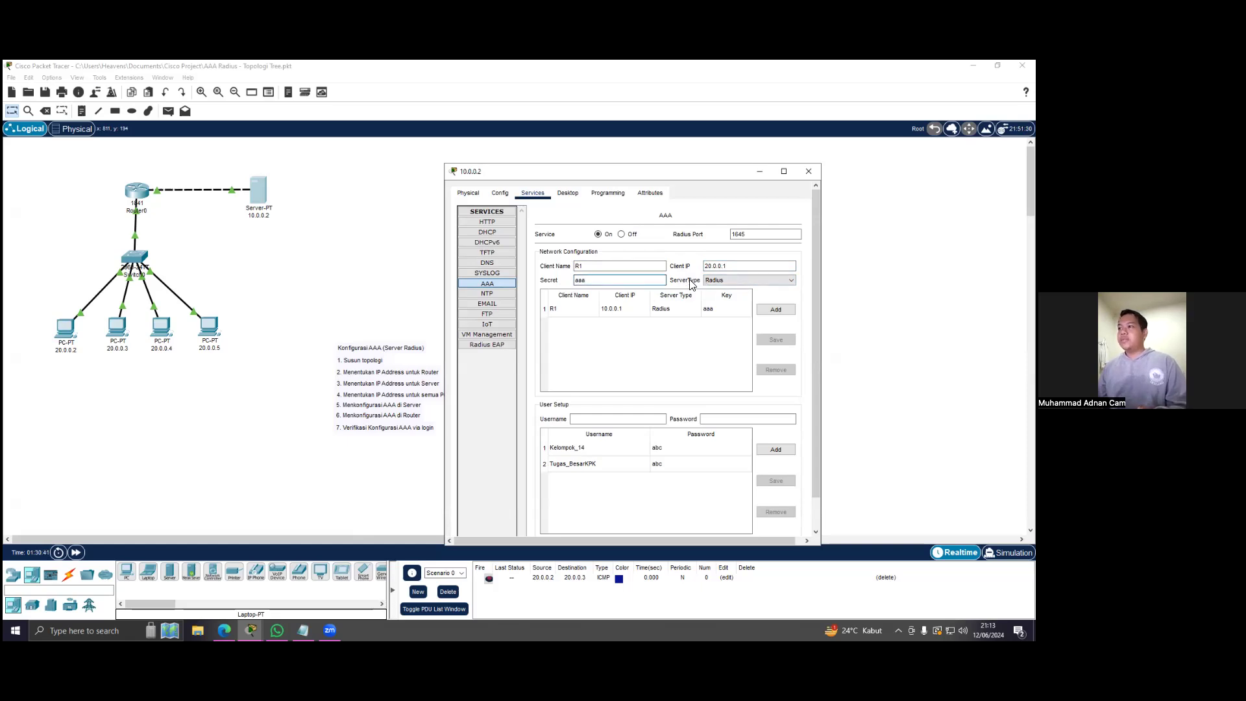
left_click(728, 280)
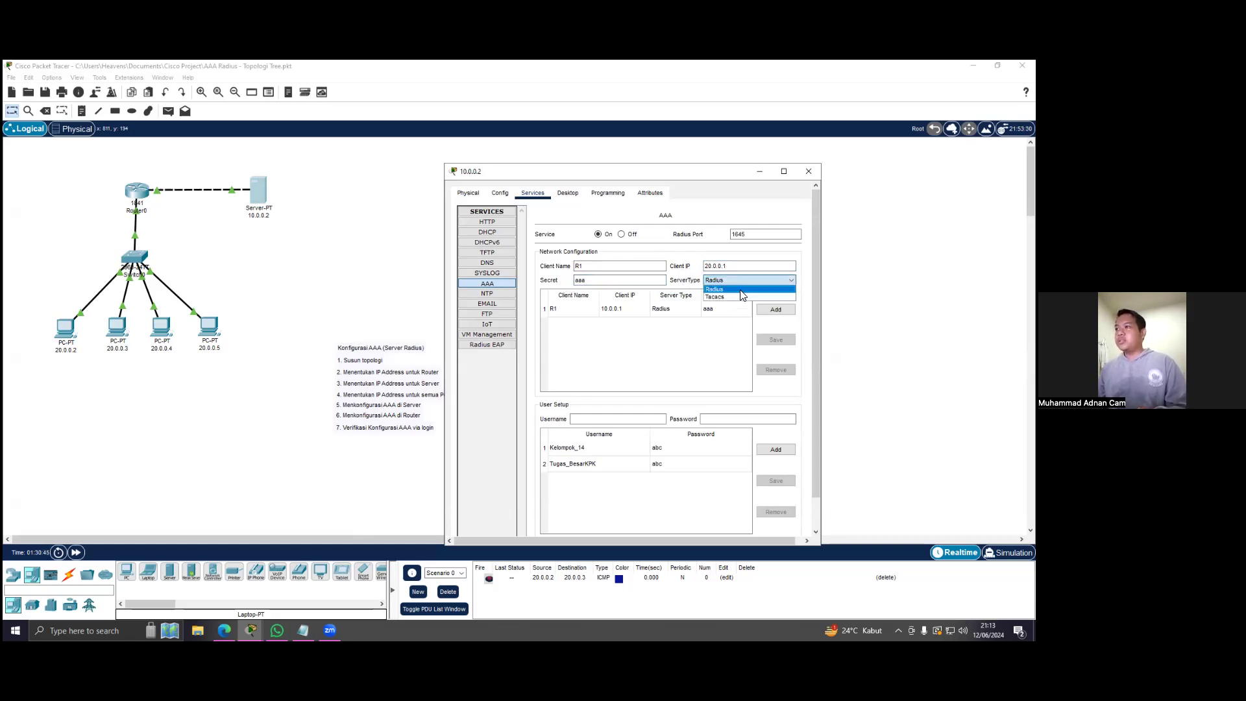
left_click(738, 289)
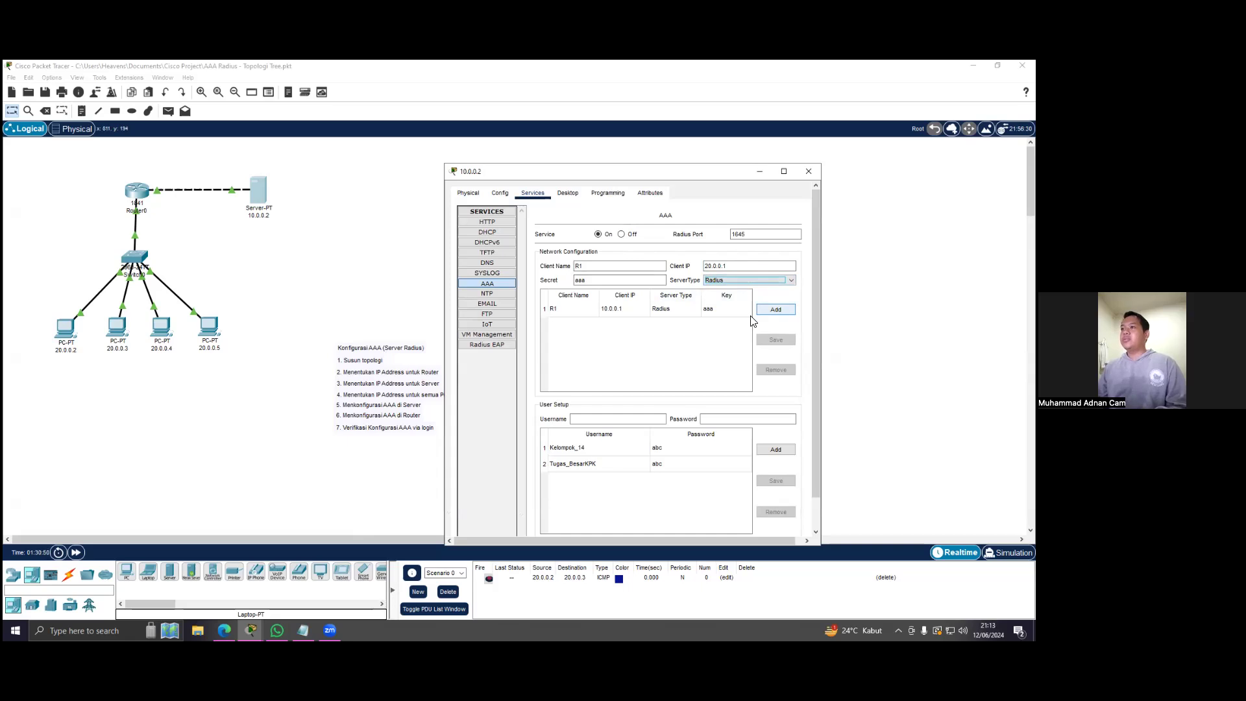
left_click(703, 352)
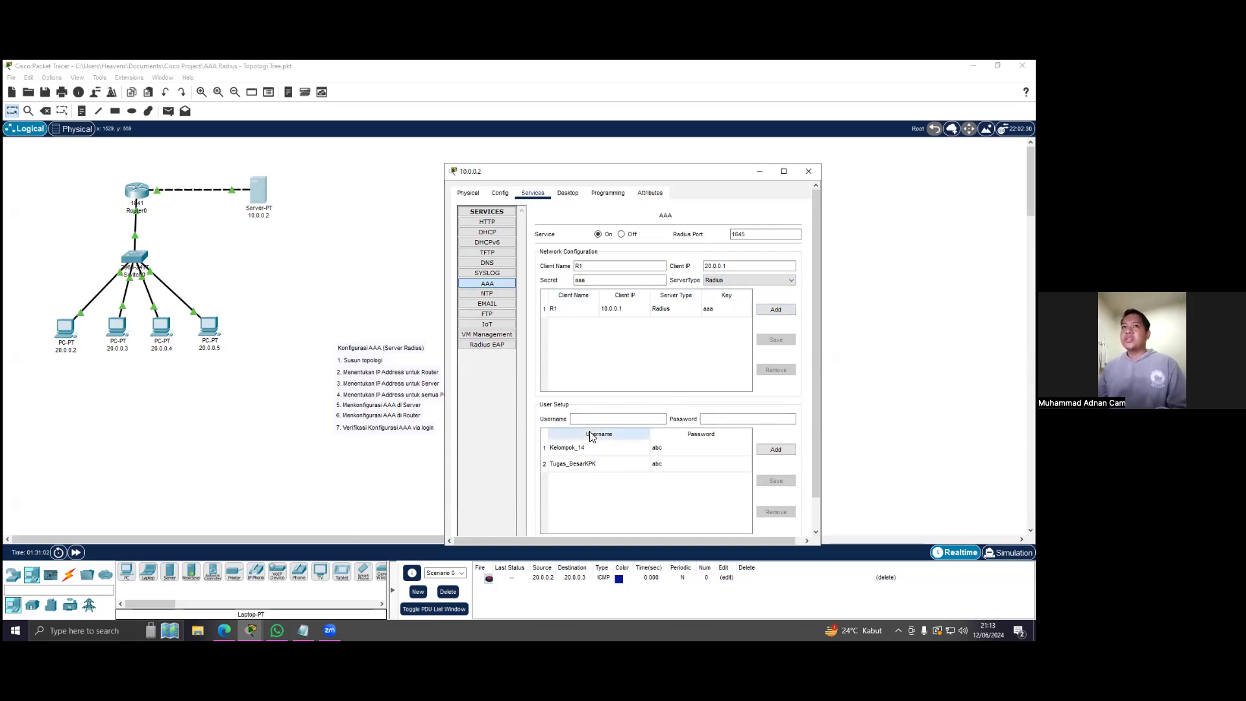
Step: Remove user Tugas_BesarKPK, add a new username and password, then close the server window
left_click(594, 466)
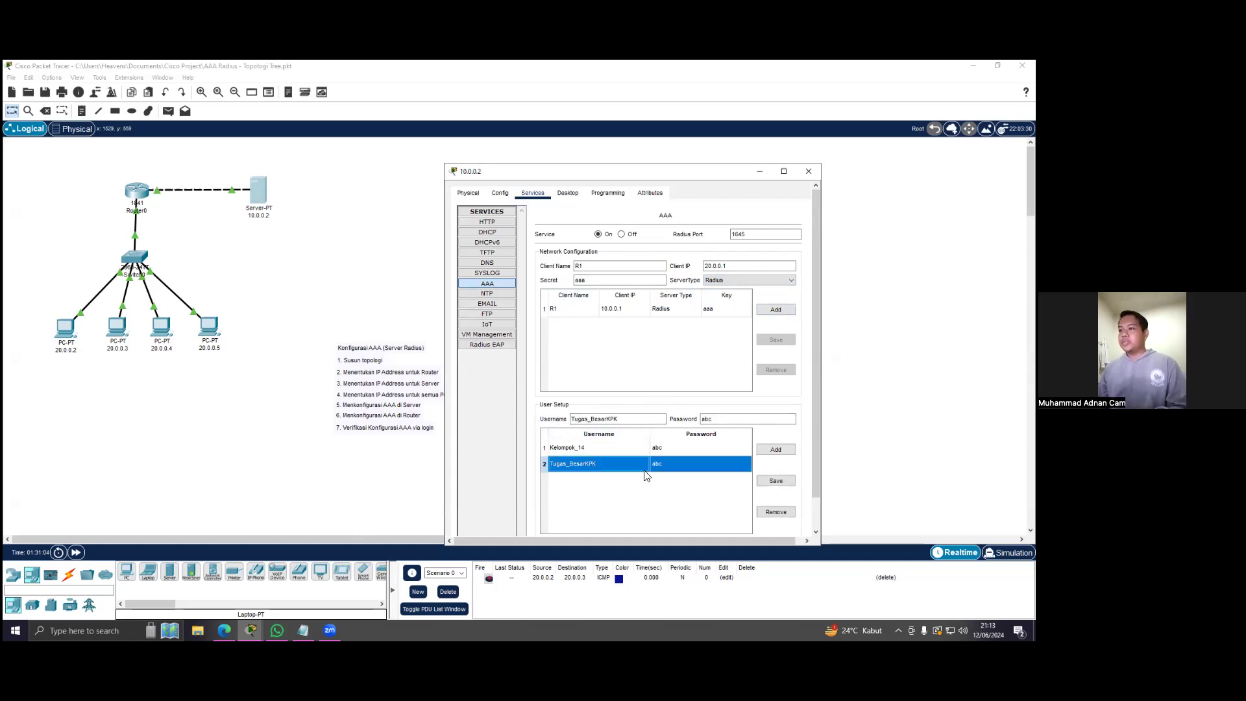
left_click(773, 513)
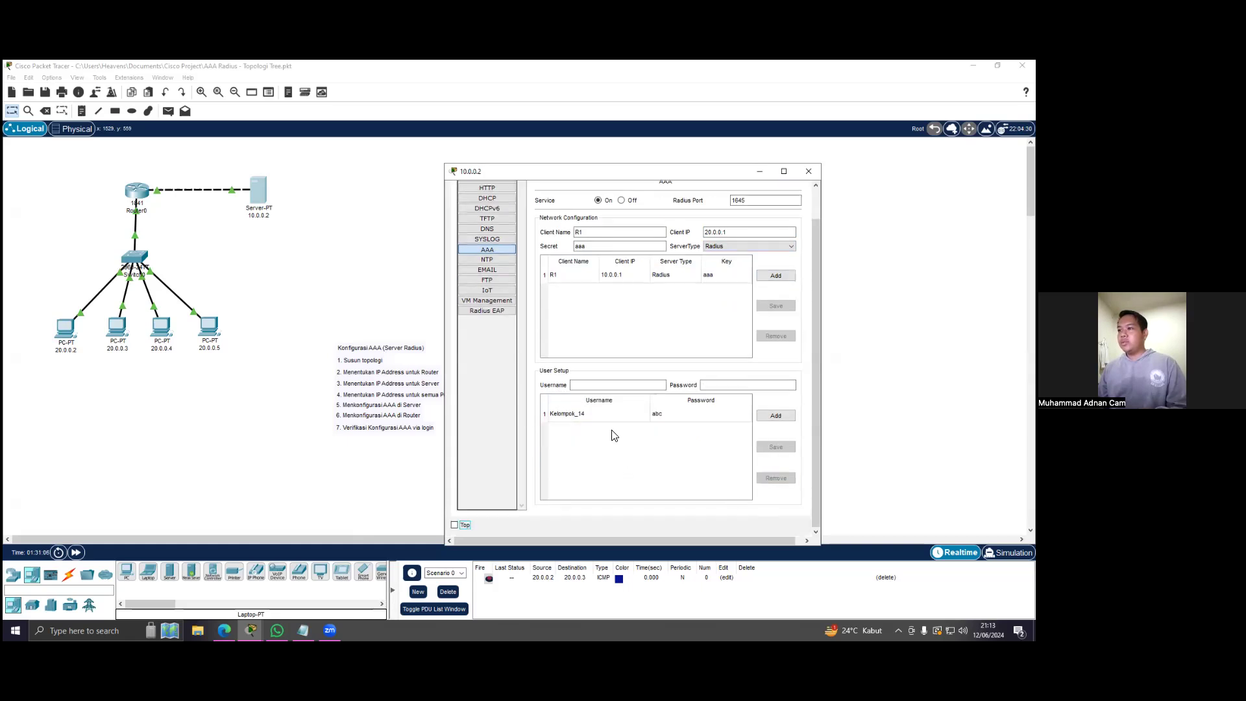
left_click(620, 386)
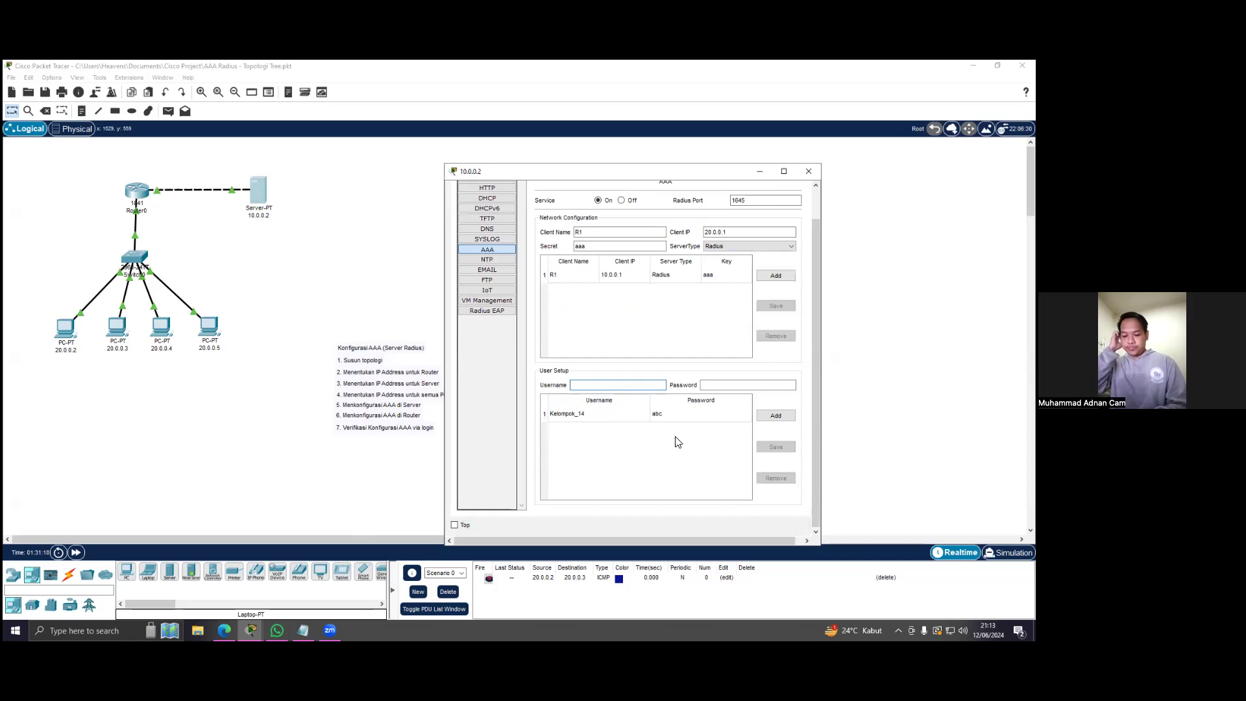
type("Andy")
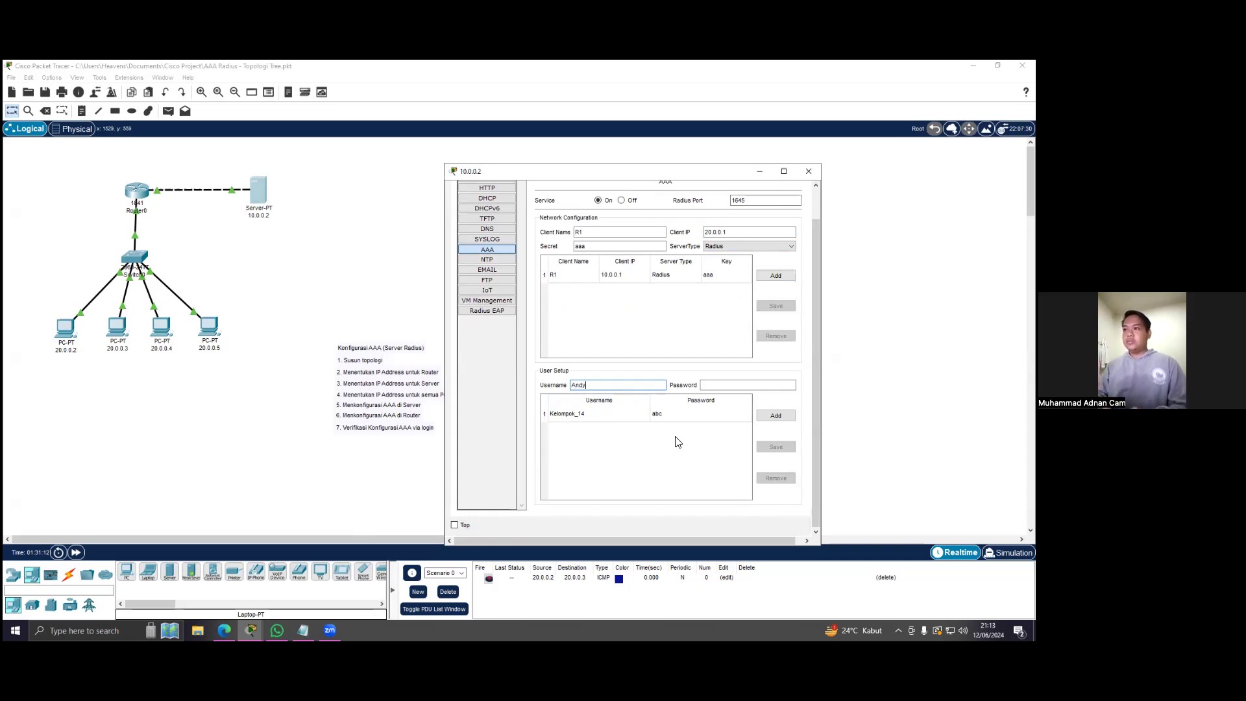
left_click(723, 387)
type("abc")
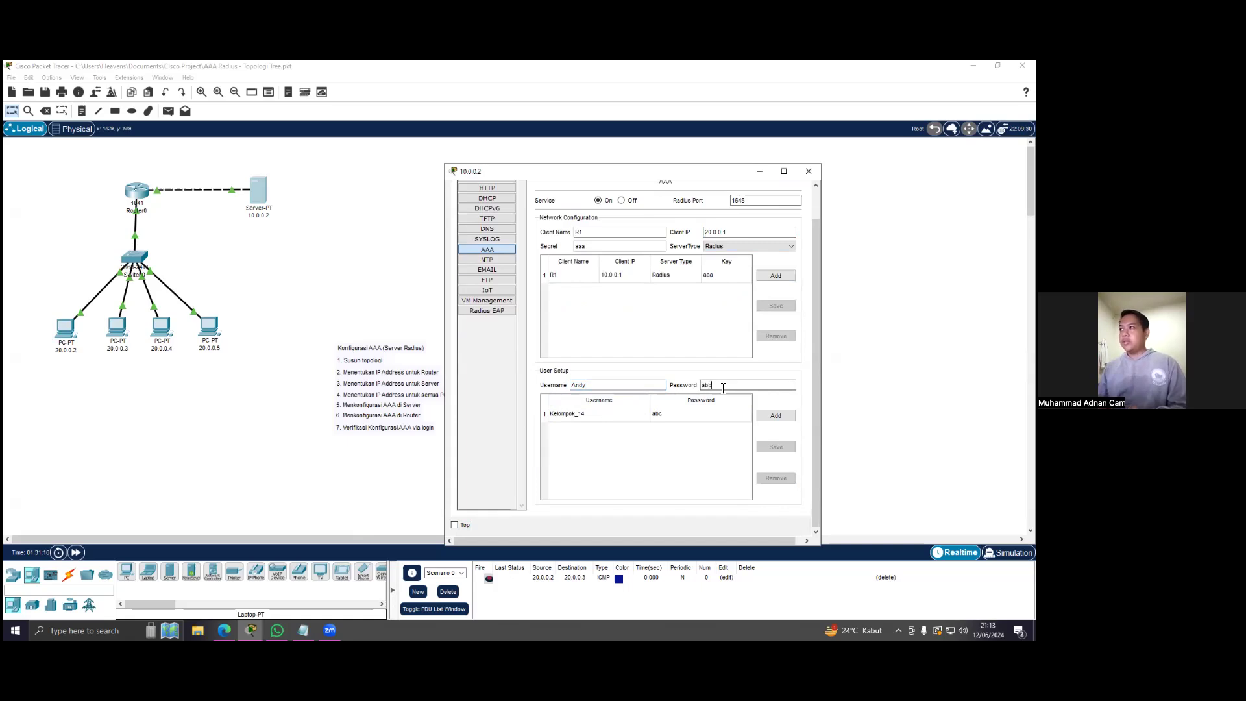
left_click(781, 415)
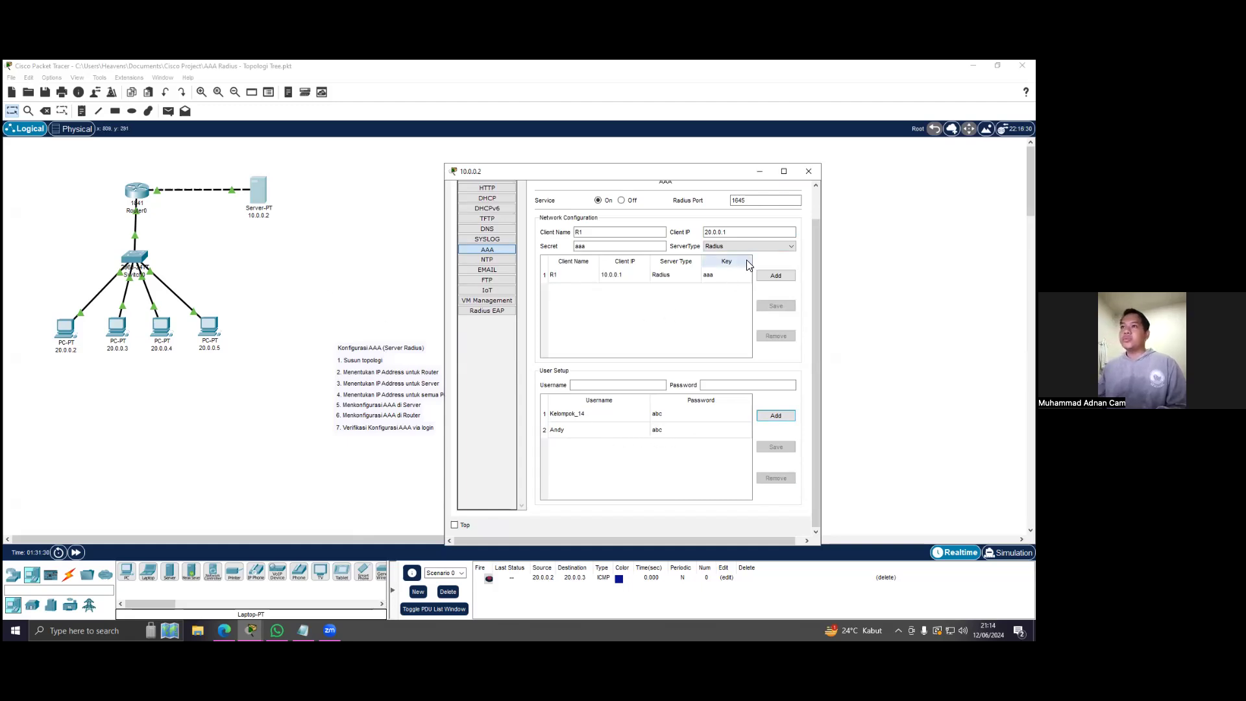
scroll(707, 370, "up", 2)
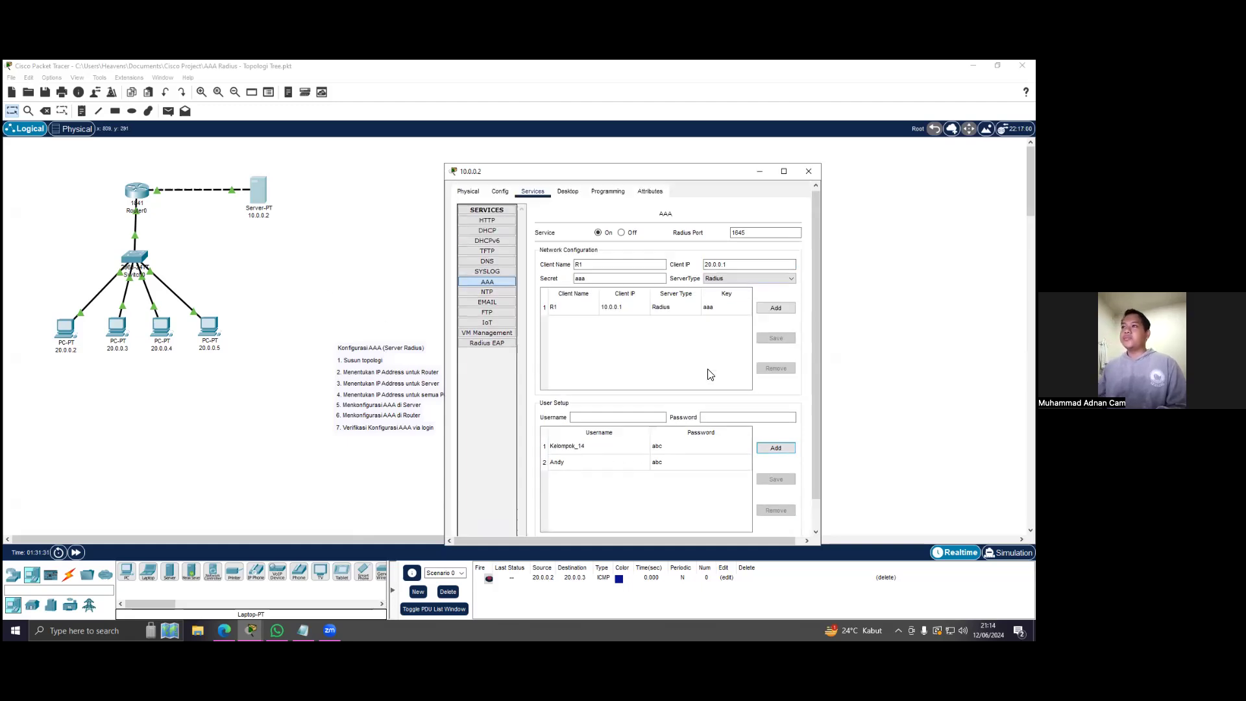
left_click(809, 172)
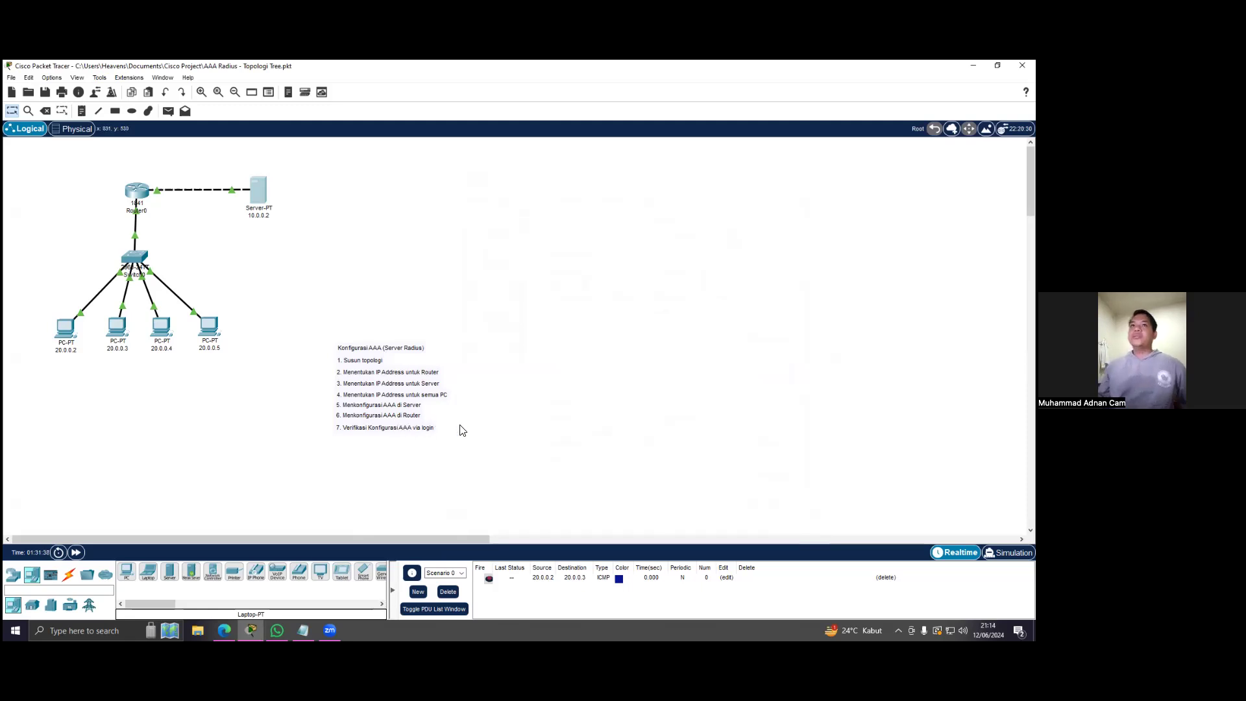
Step: In Router0's CLI, exit interface mode to R1(config)#, then bring up the Notepad command notes
left_click(139, 189)
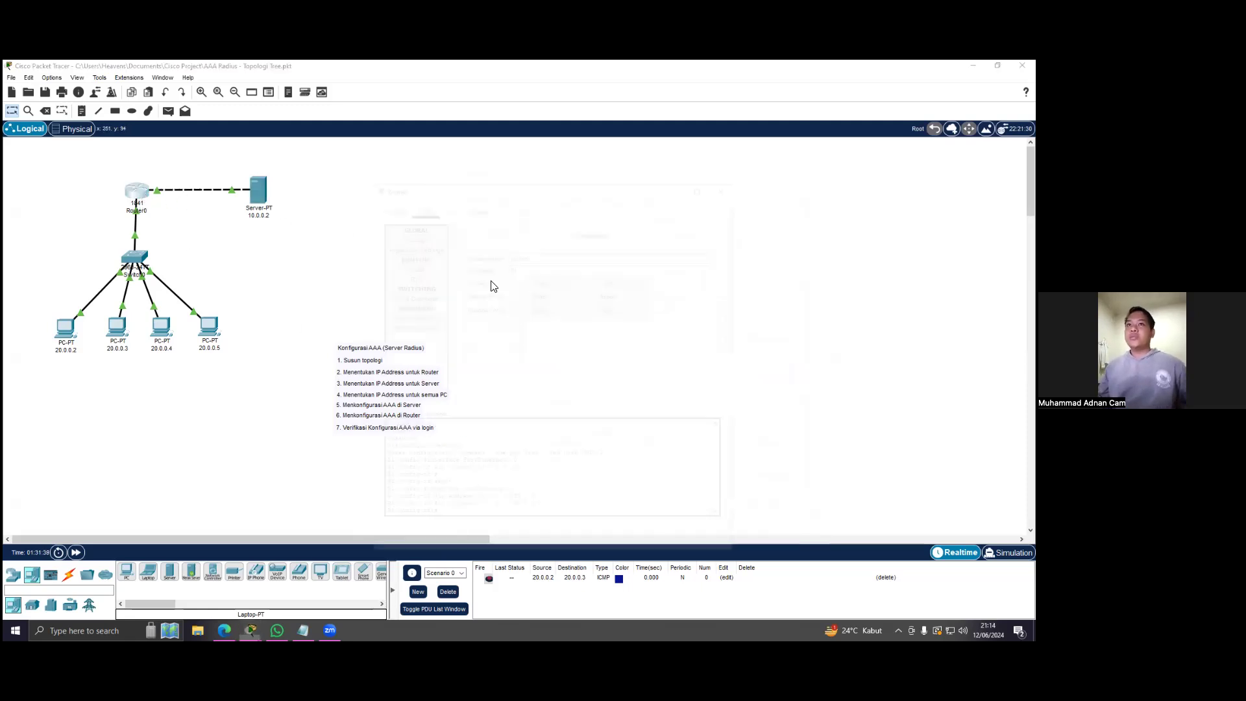
left_click_drag(489, 187, 607, 165)
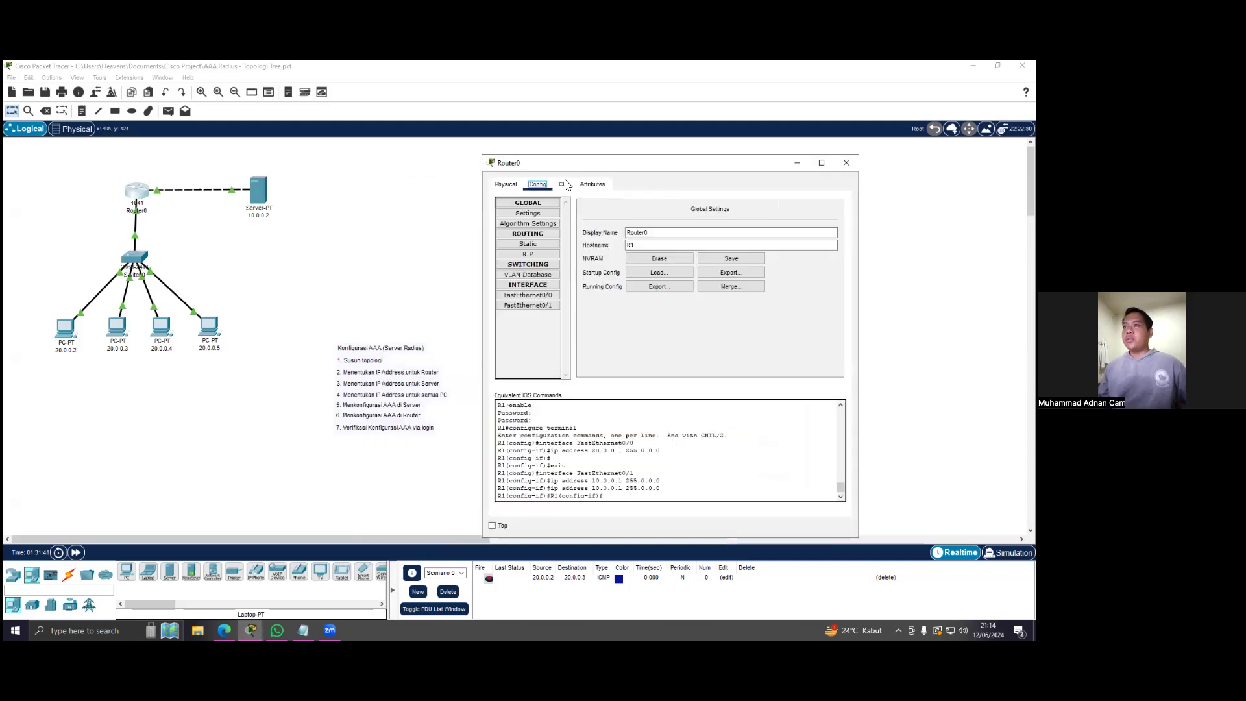
left_click(563, 185)
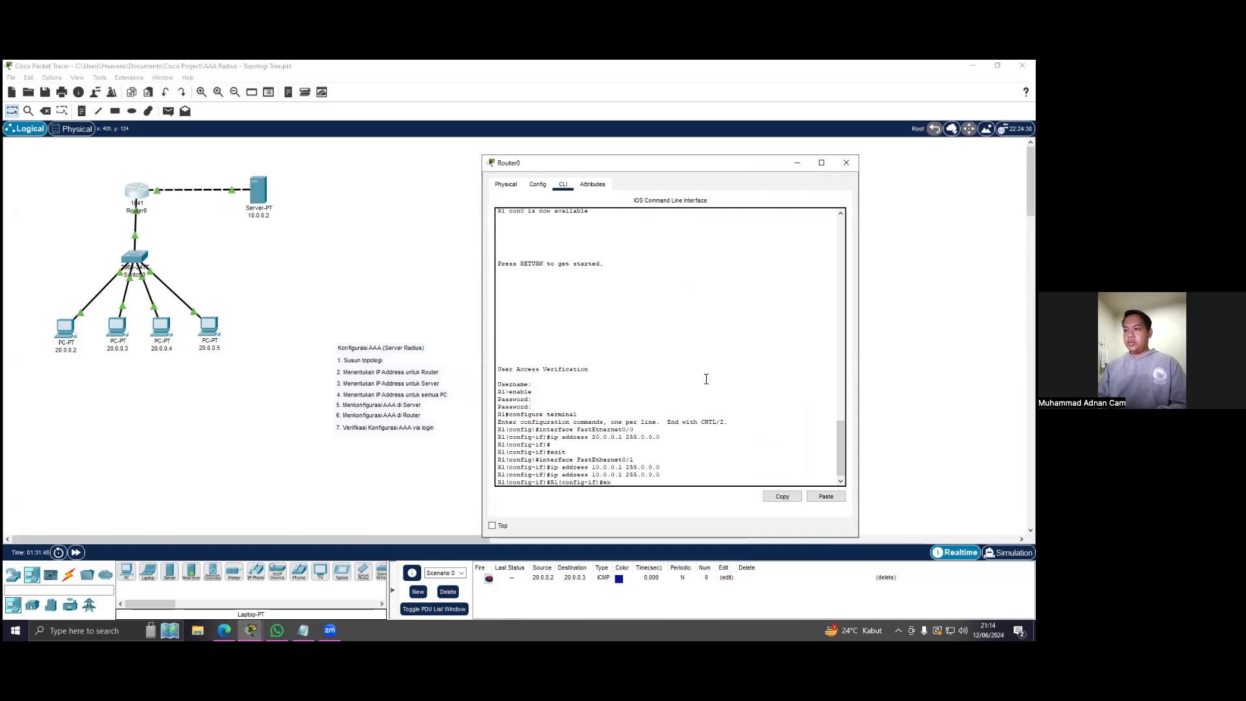
key("Return")
type("e")
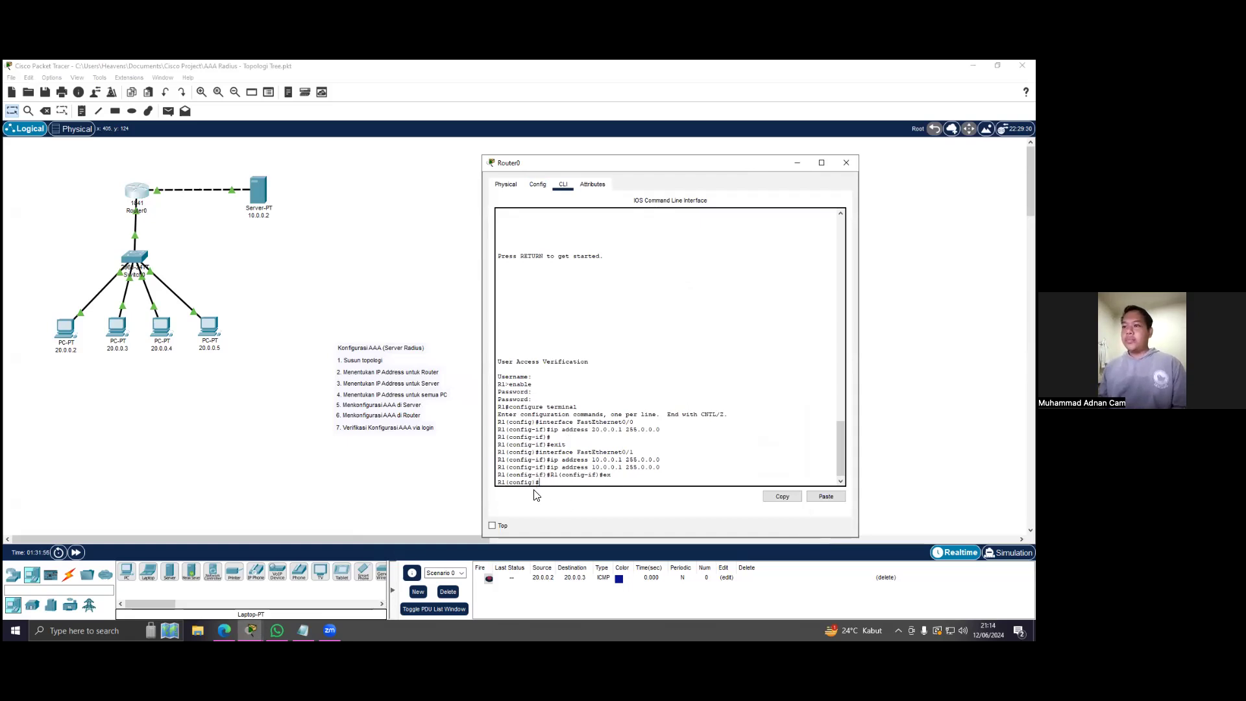
left_click_drag(622, 169, 668, 150)
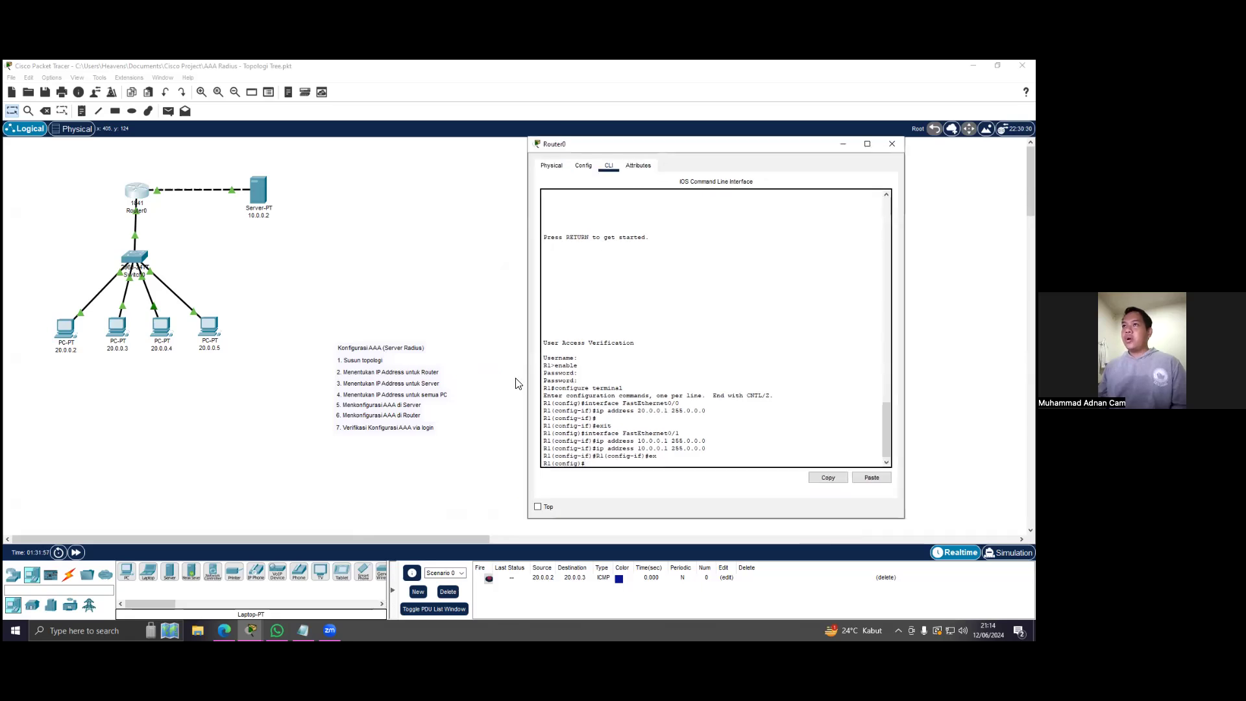
left_click(302, 631)
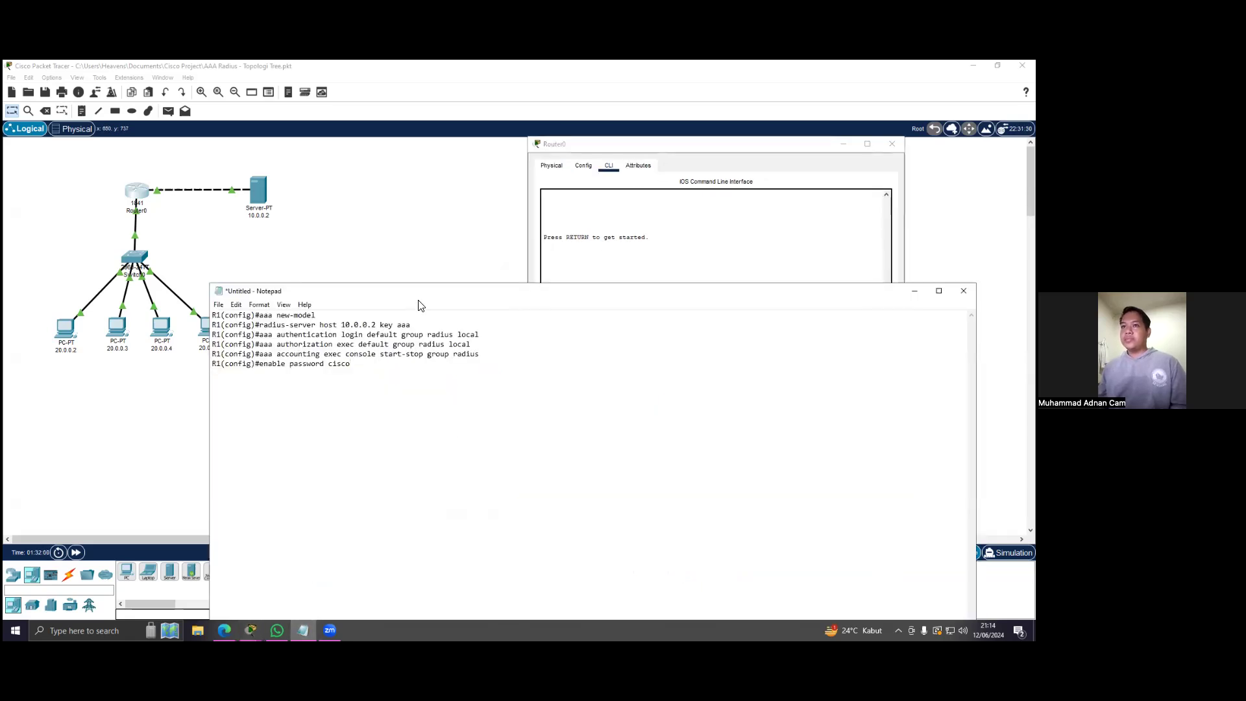
Step: Highlight the aaa new-model and radius-server host 10.0.0.2 lines in the notes
left_click_drag(421, 296, 701, 483)
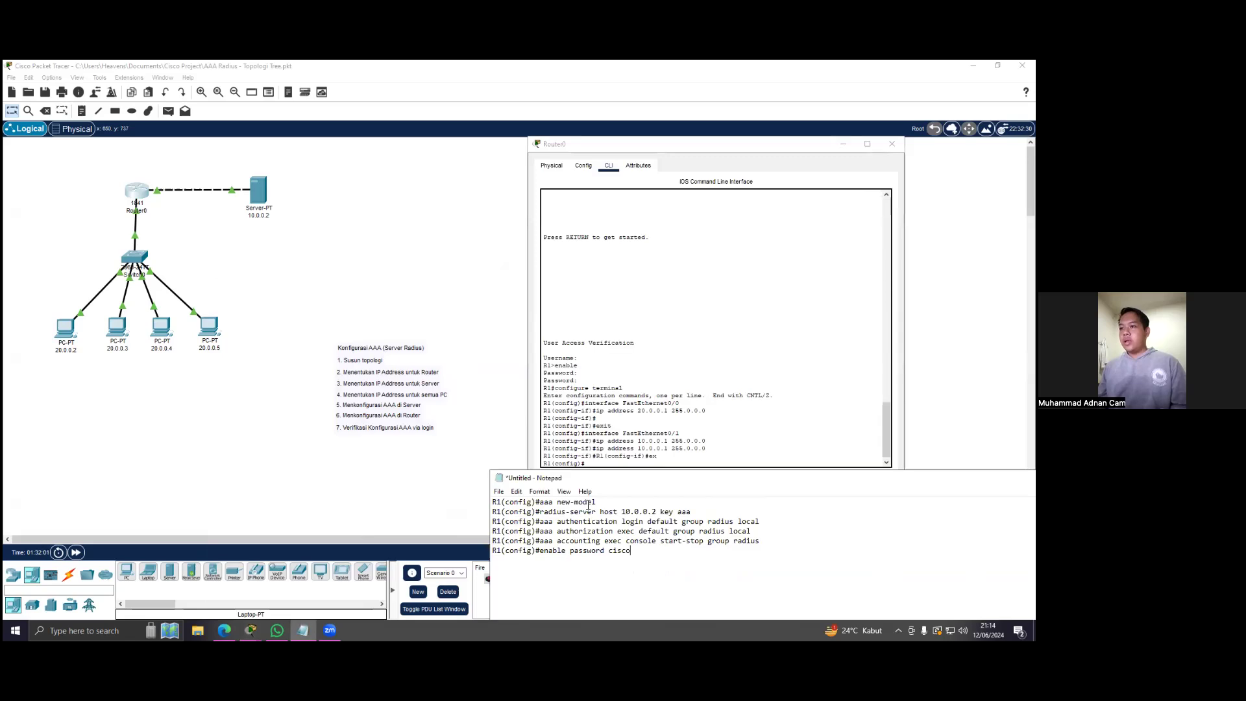
left_click_drag(602, 502, 542, 507)
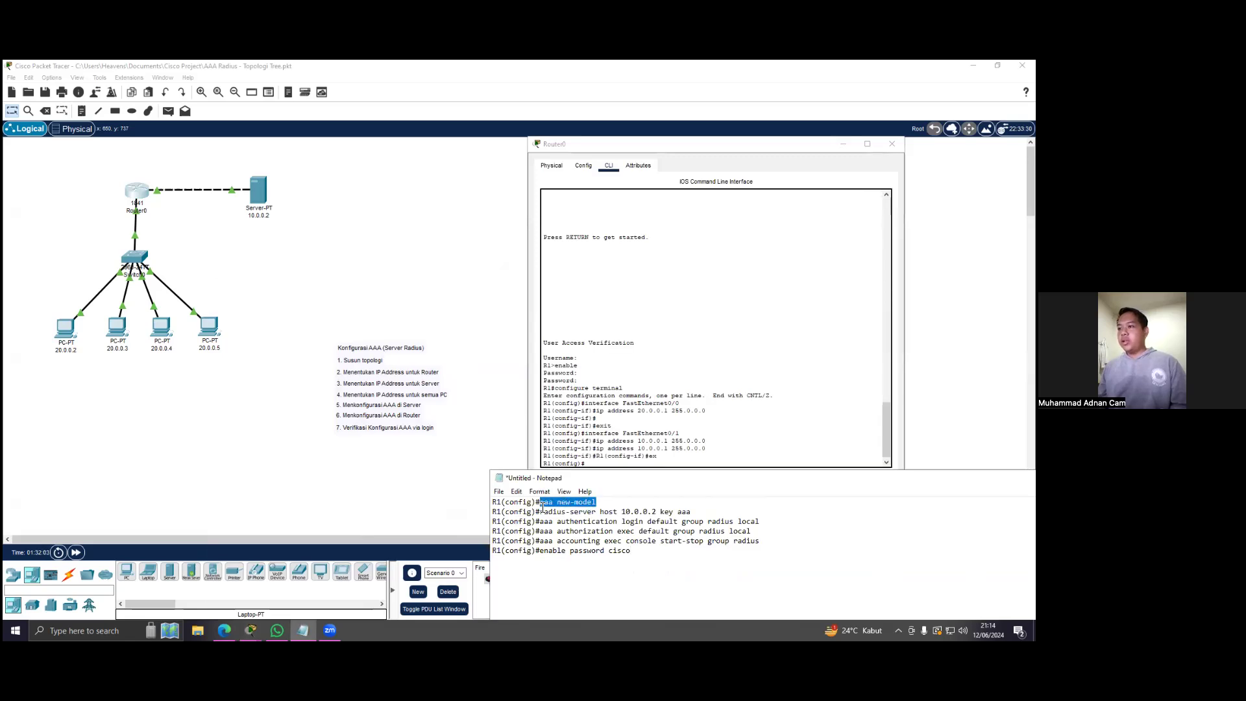
left_click(601, 503)
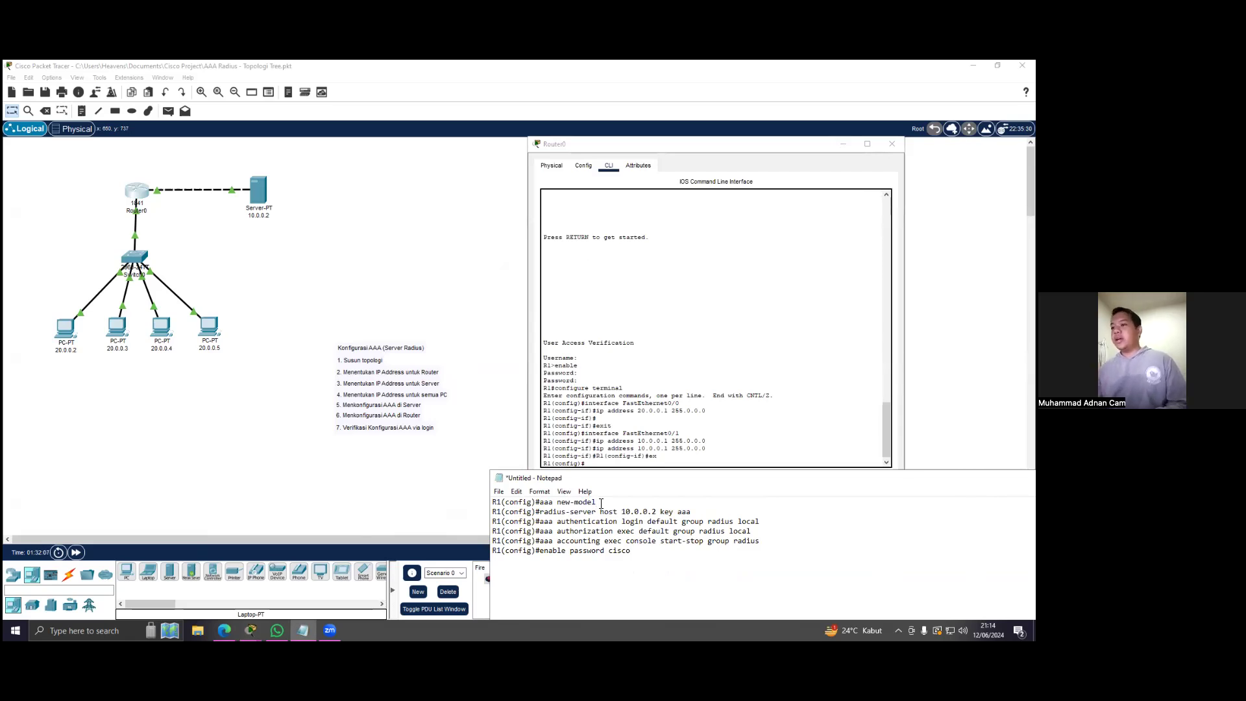
left_click_drag(692, 512, 570, 516)
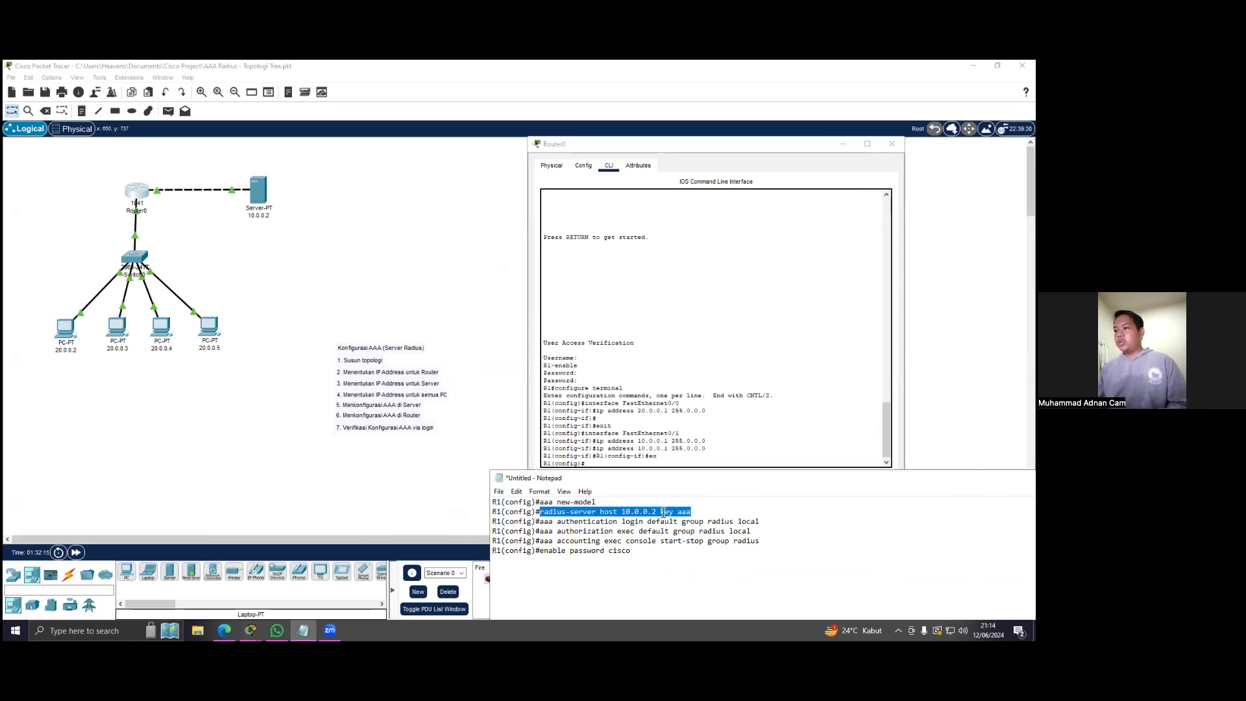
left_click(695, 512)
left_click_drag(693, 513, 501, 514)
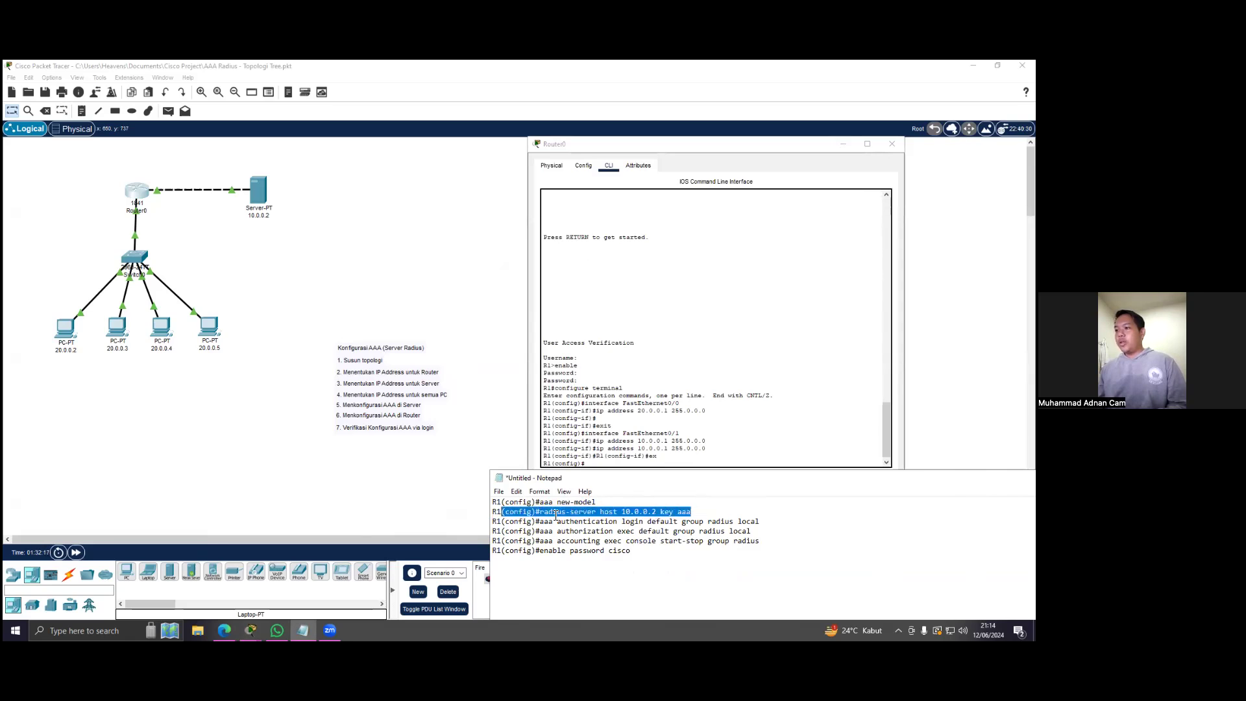
left_click(702, 512)
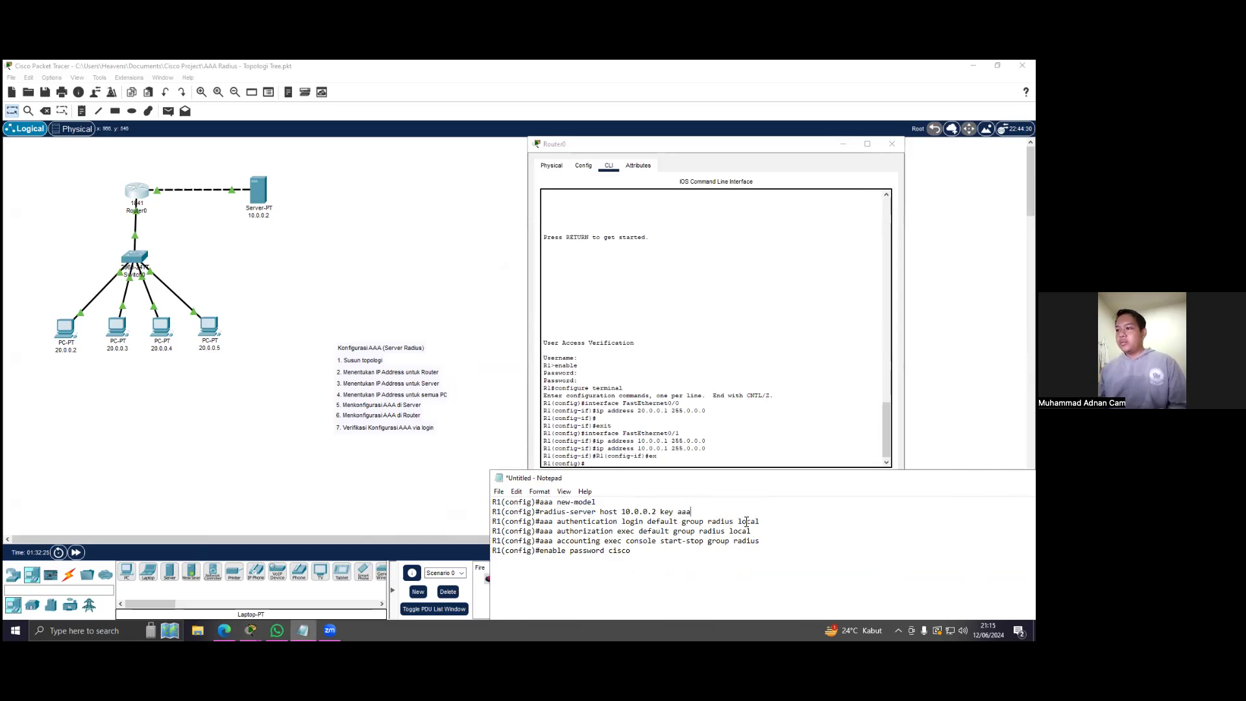
Step: Highlight the aaa authentication login, authorization exec, accounting start-stop and enable password lines
left_click_drag(761, 523, 540, 521)
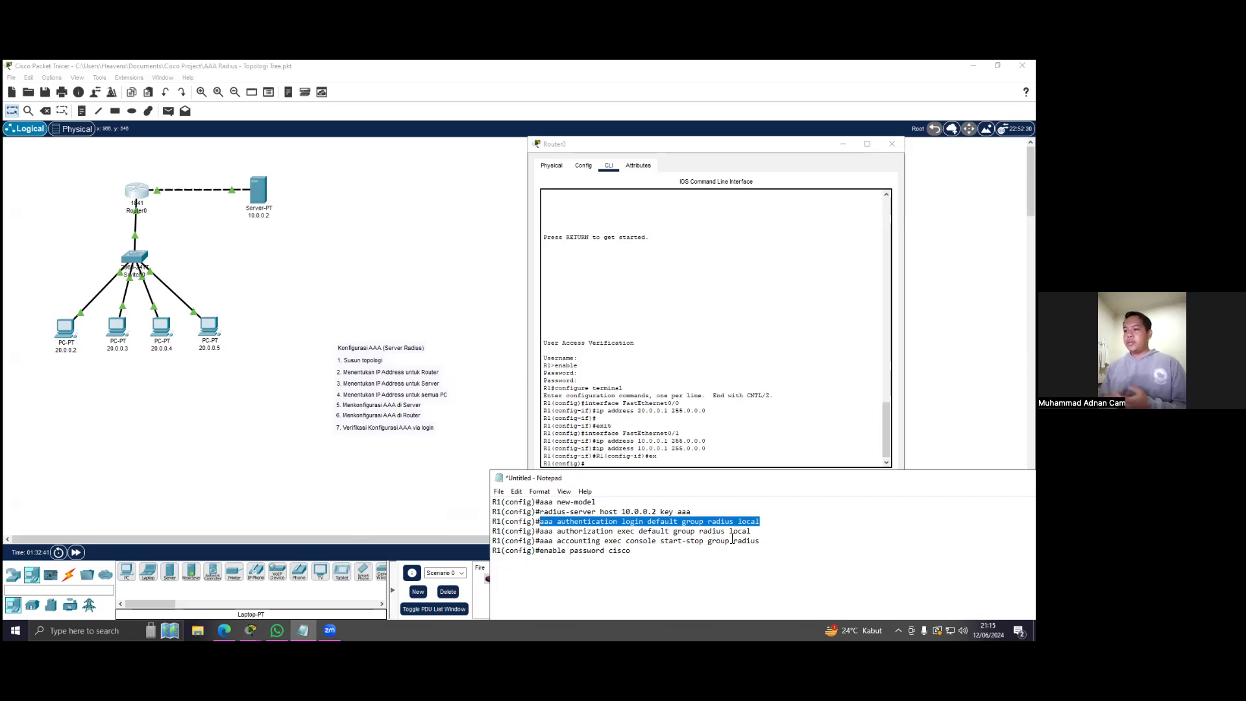
left_click(753, 531)
left_click_drag(753, 531, 544, 531)
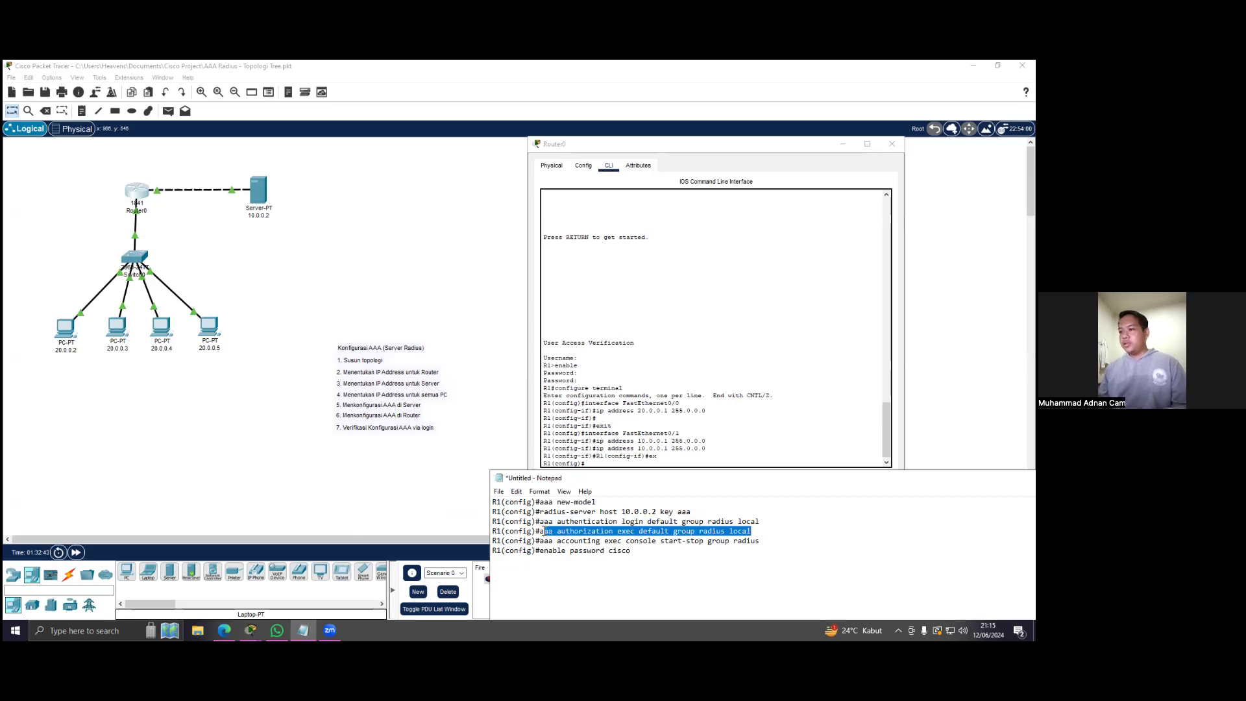
left_click(755, 532)
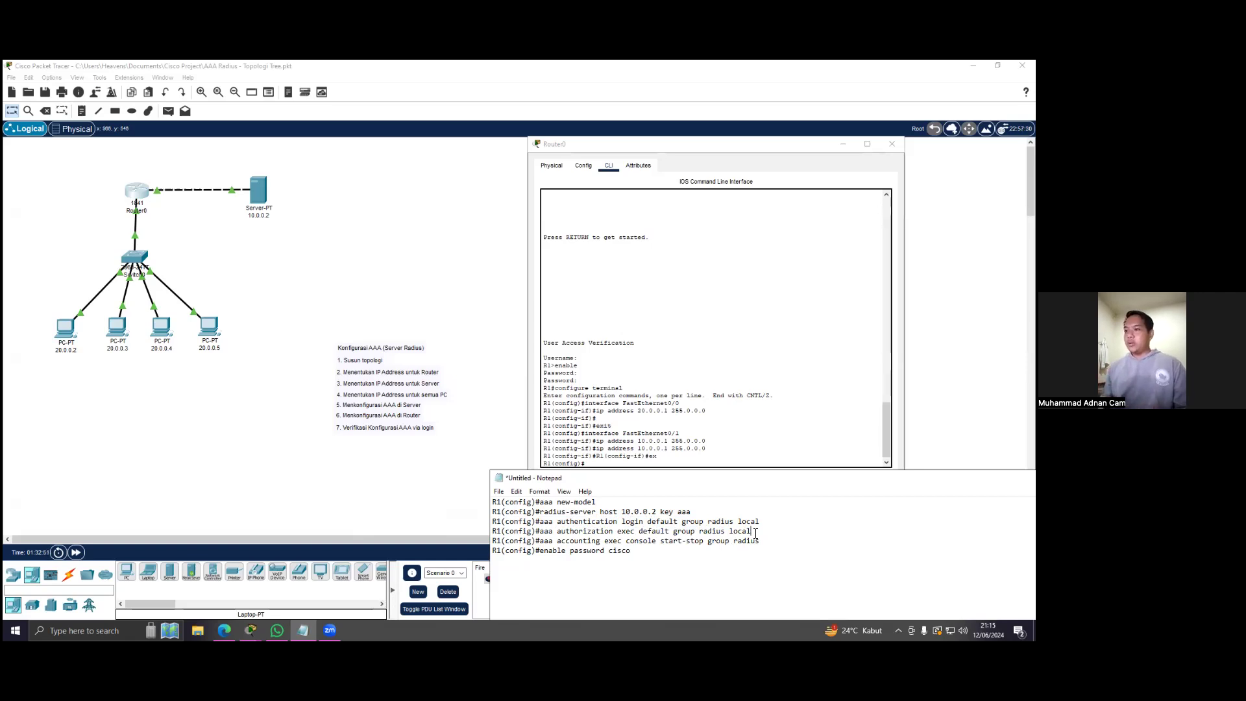
left_click_drag(765, 543, 542, 542)
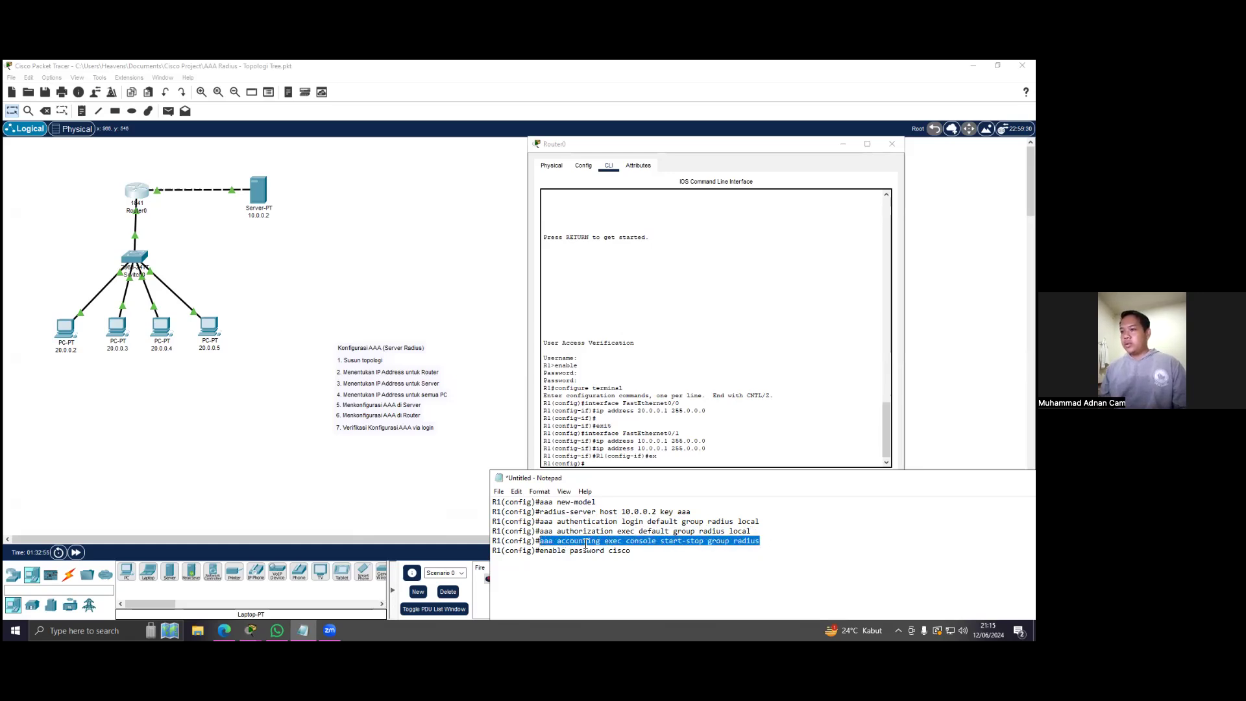
left_click(774, 546)
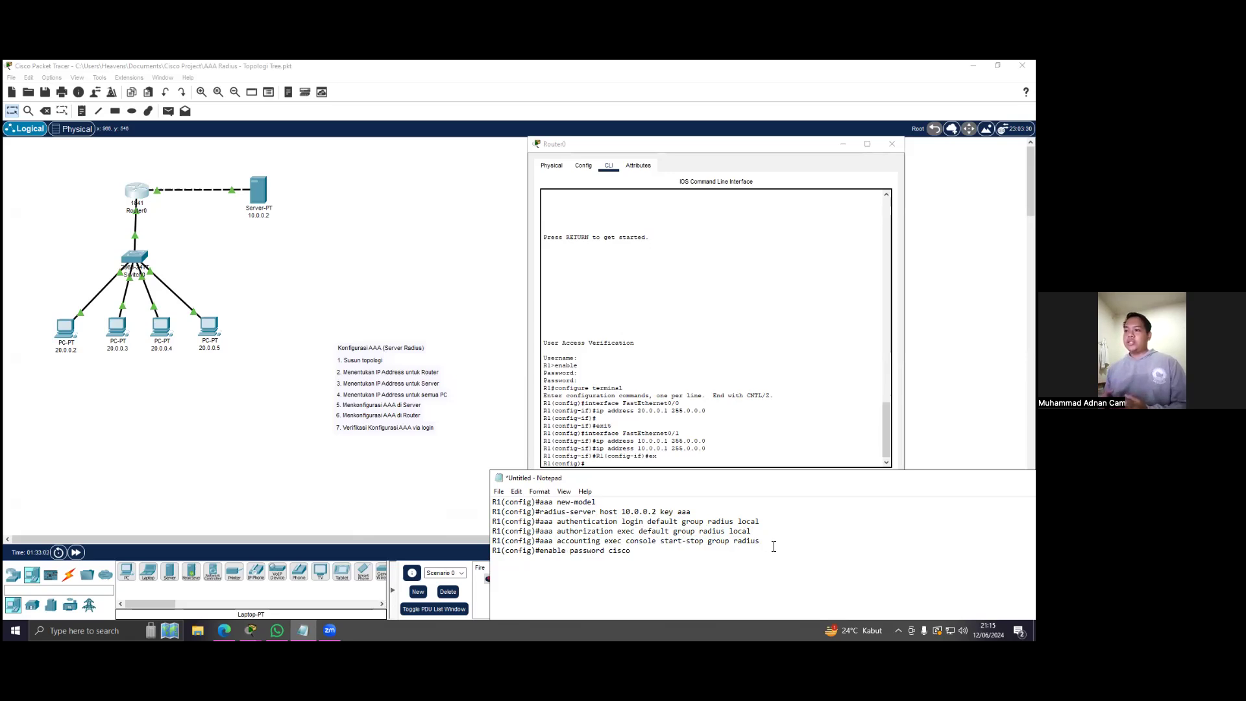
left_click_drag(636, 553, 538, 550)
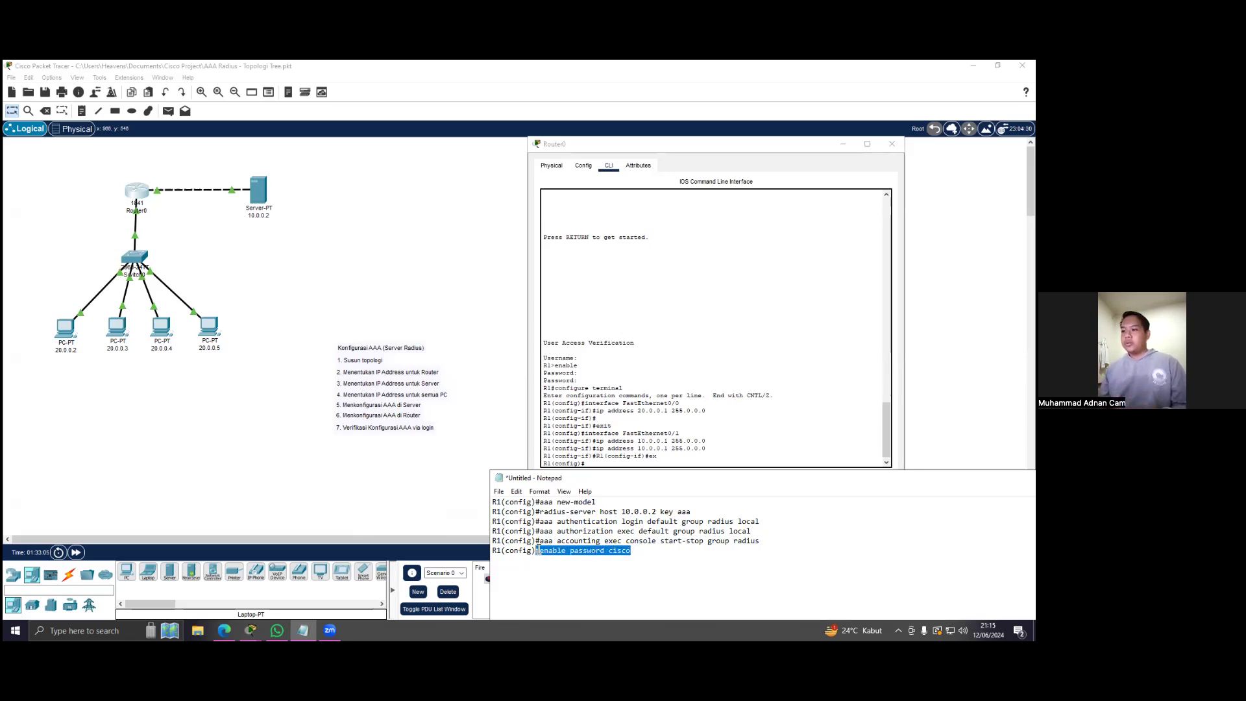
left_click(641, 559)
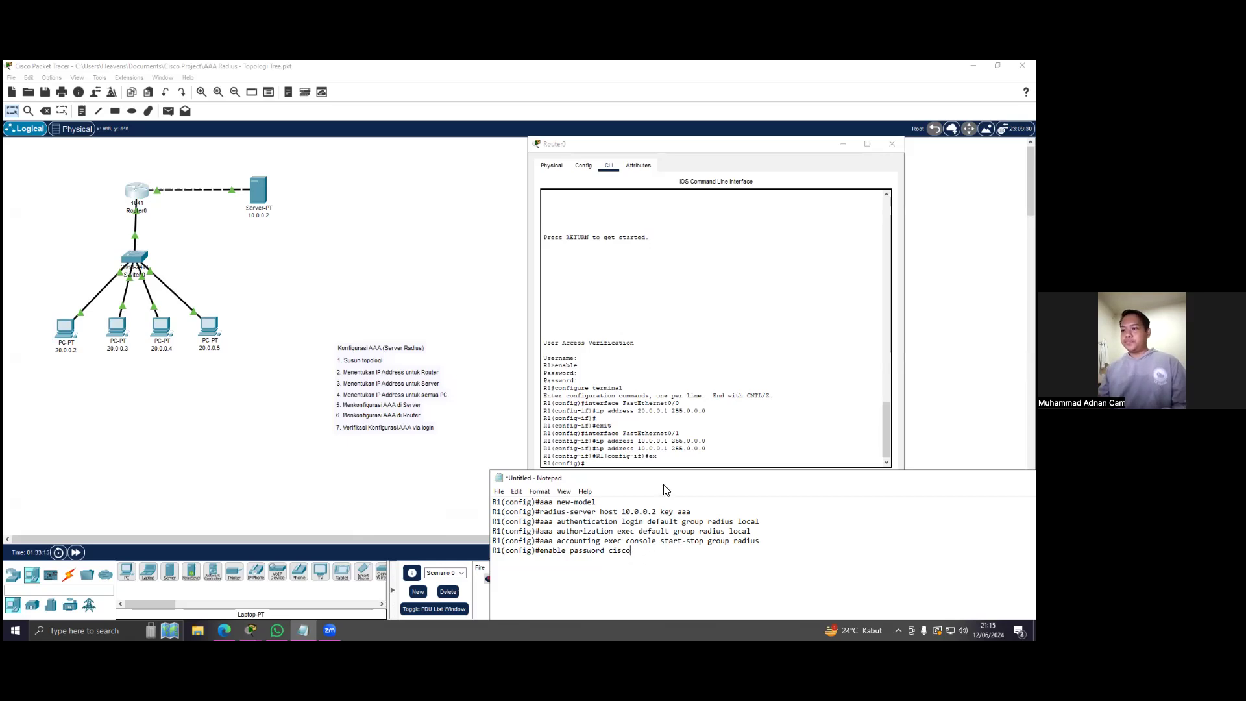
Step: Minimize the Notepad notes and close Router0's console window
left_click_drag(661, 480, 578, 491)
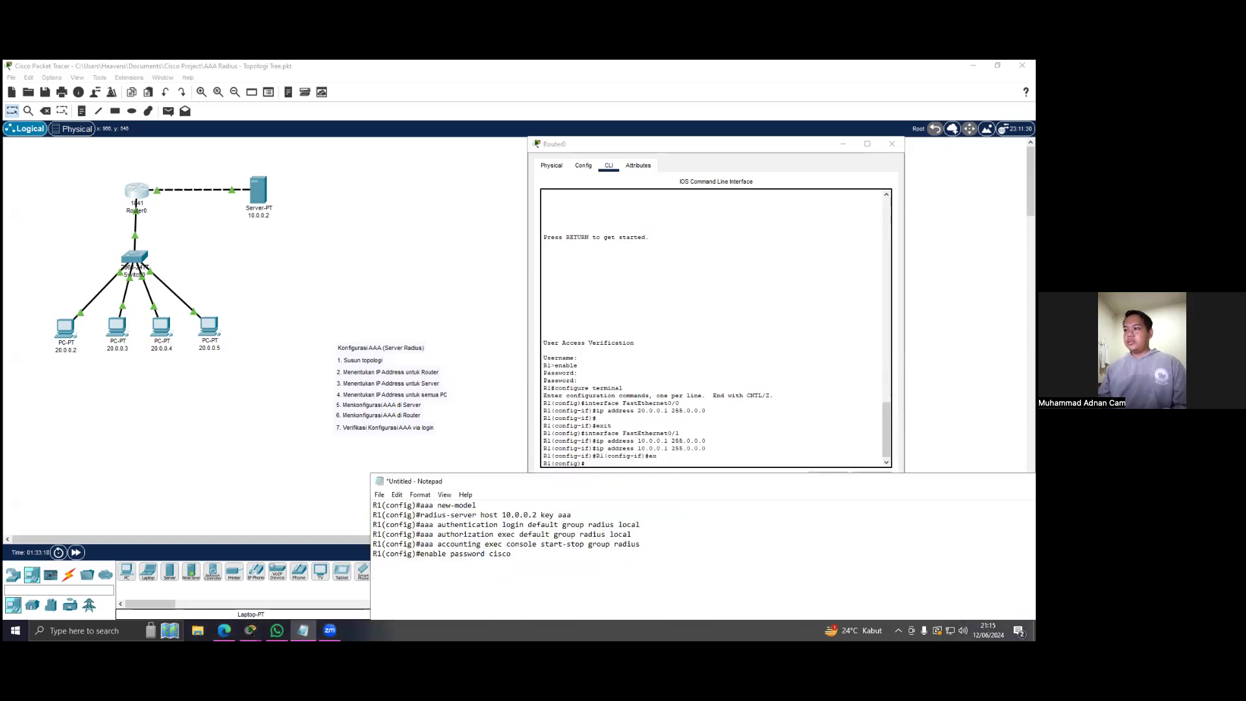
left_click_drag(868, 487, 686, 499)
left_click(892, 493)
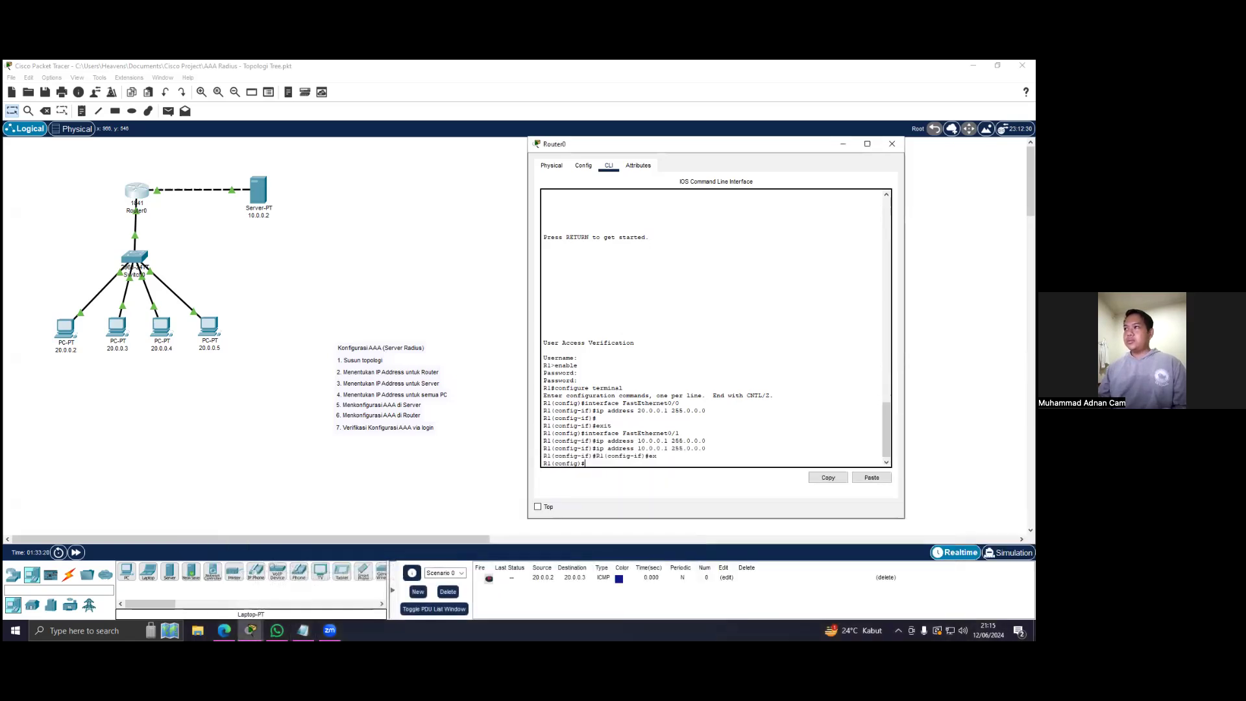
left_click(844, 144)
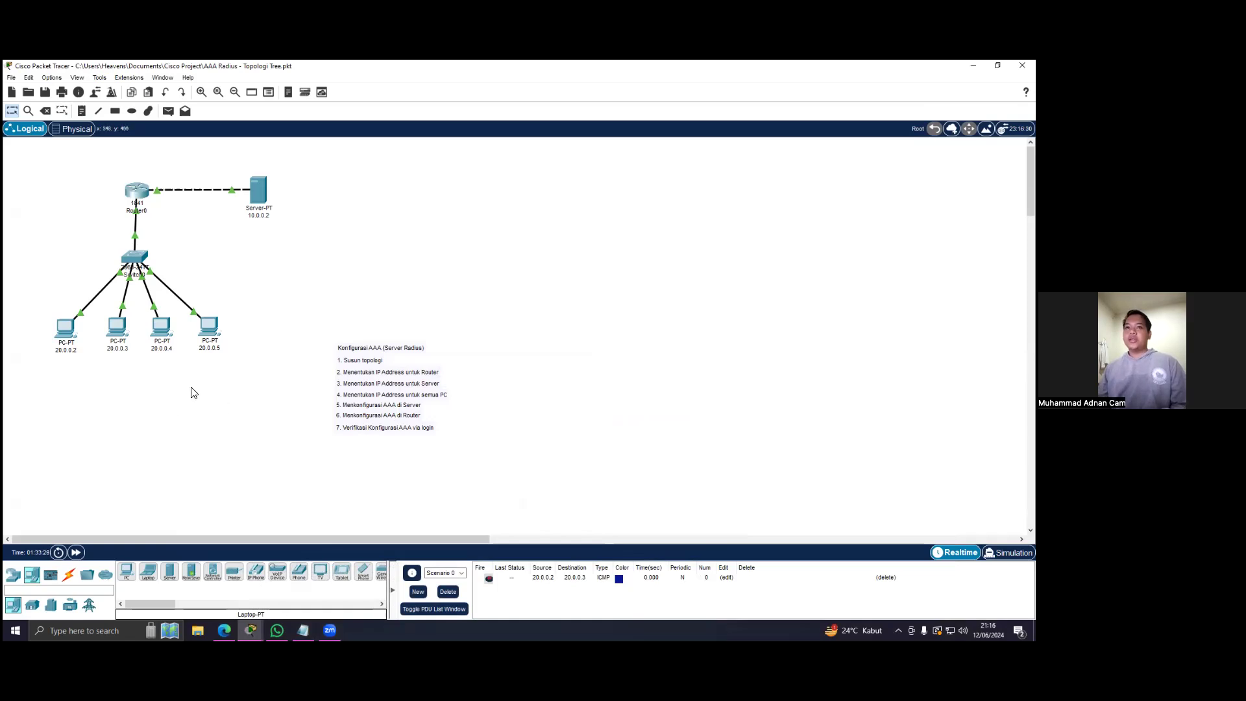
Step: From PC 20.0.0.2's Command Prompt, telnet to router 20.0.0.1
left_click(63, 328)
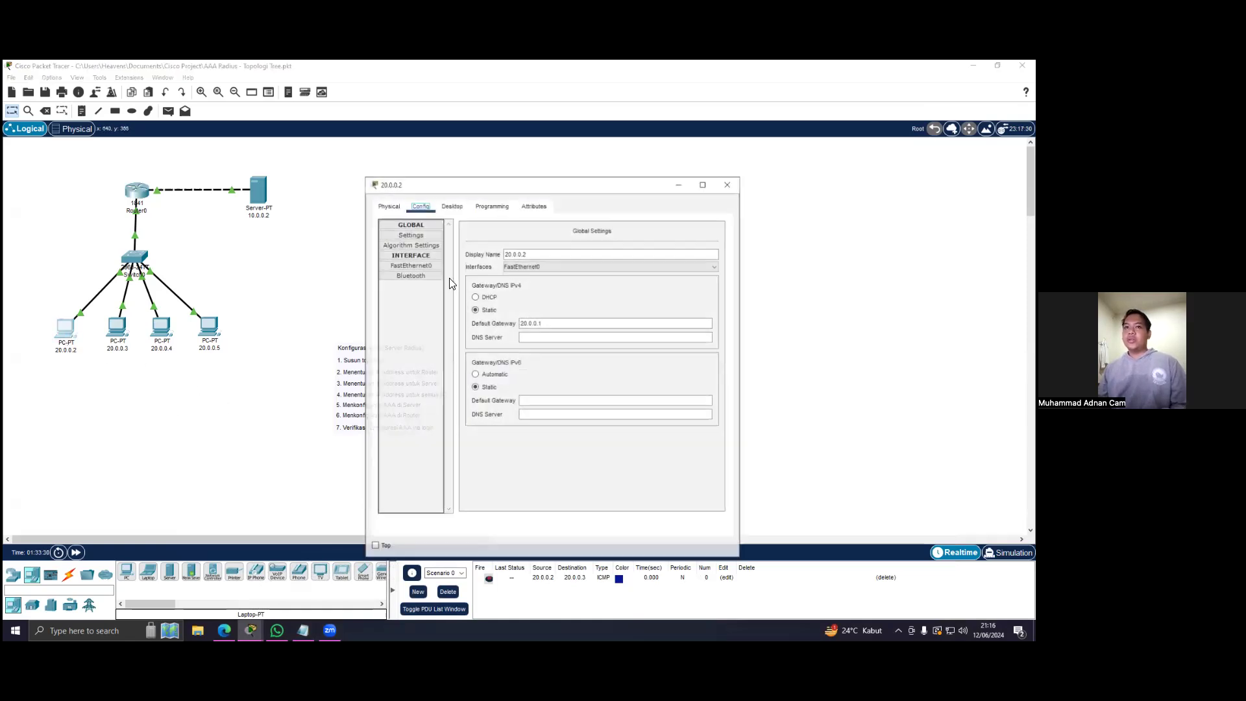
left_click(494, 197)
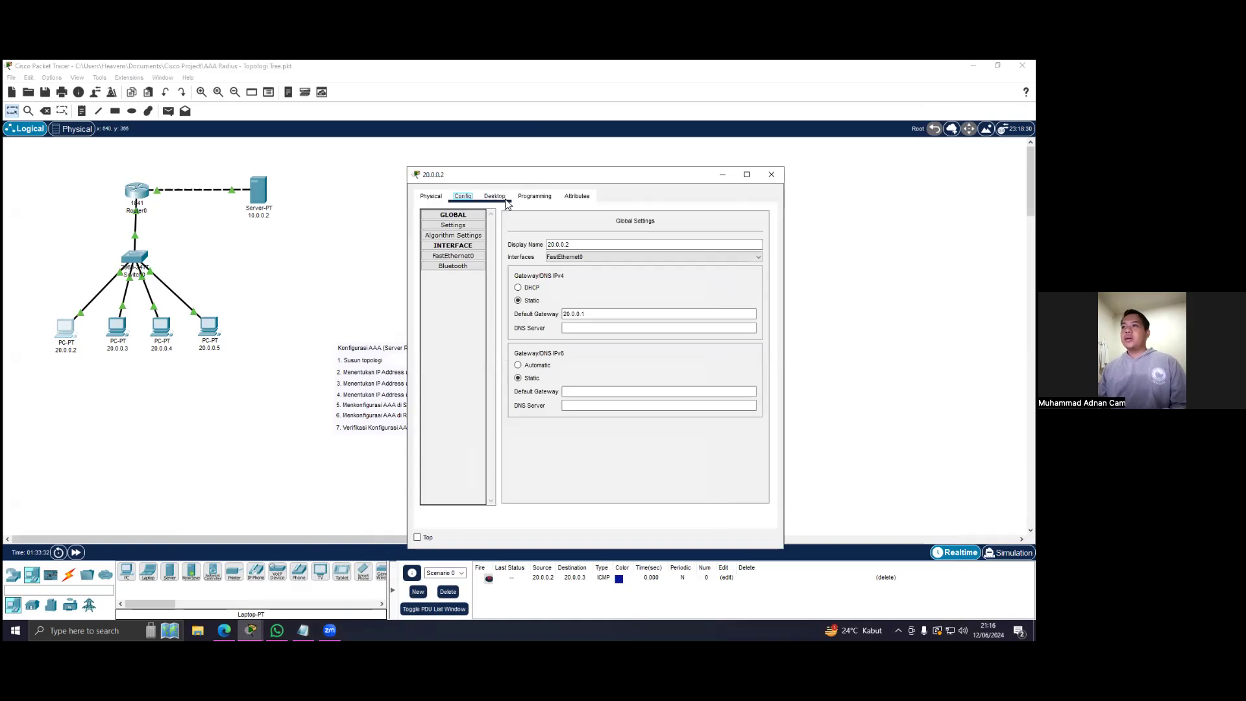
left_click(657, 241)
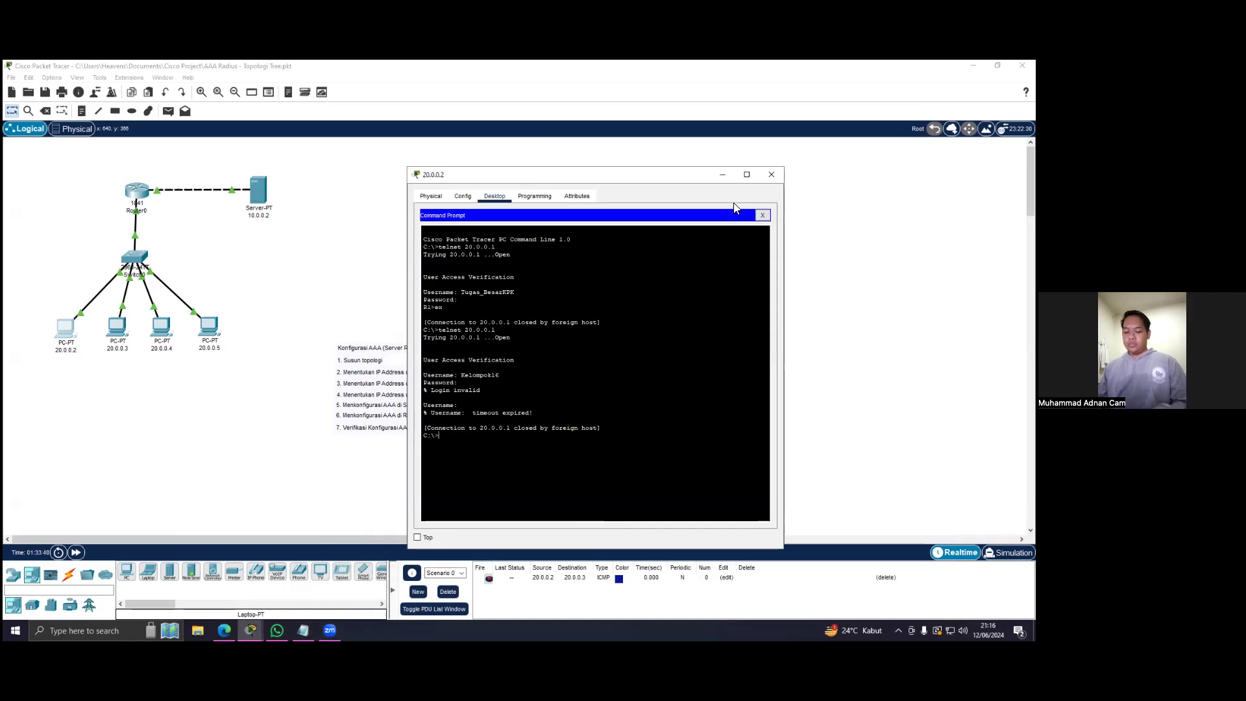
type("lnet 20.0.0.1")
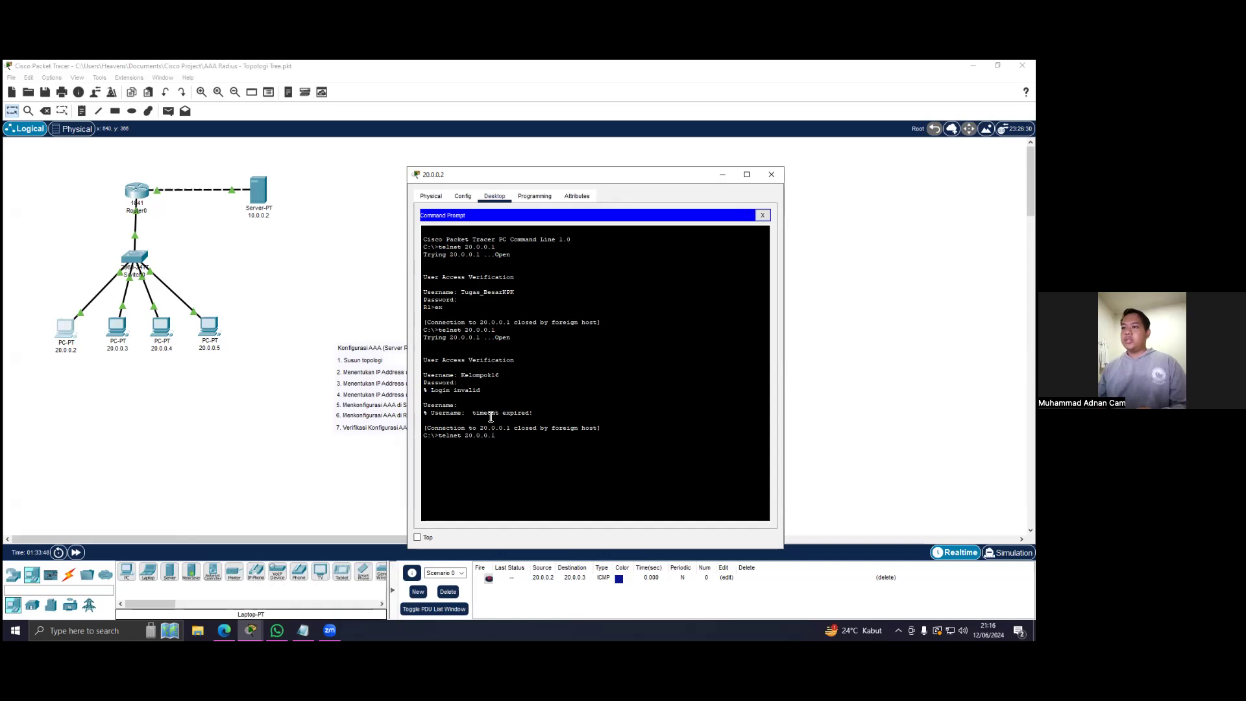
left_click_drag(497, 436, 472, 439)
left_click(510, 437)
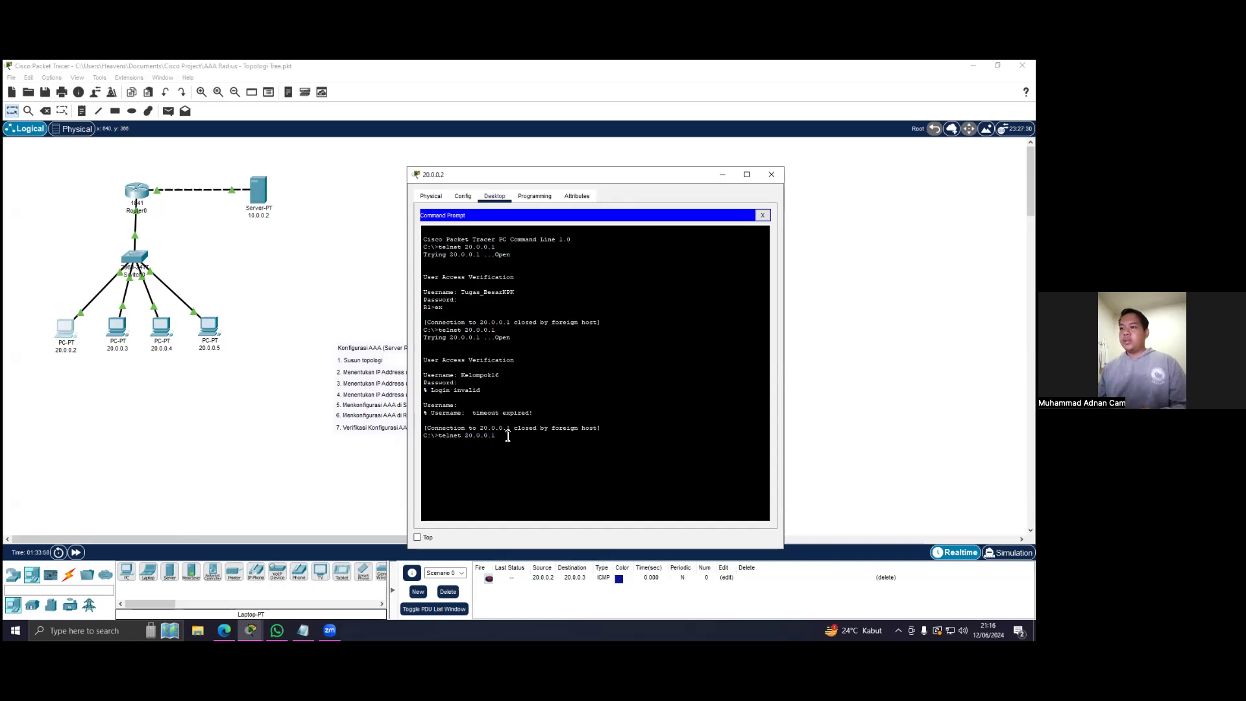
key("Return")
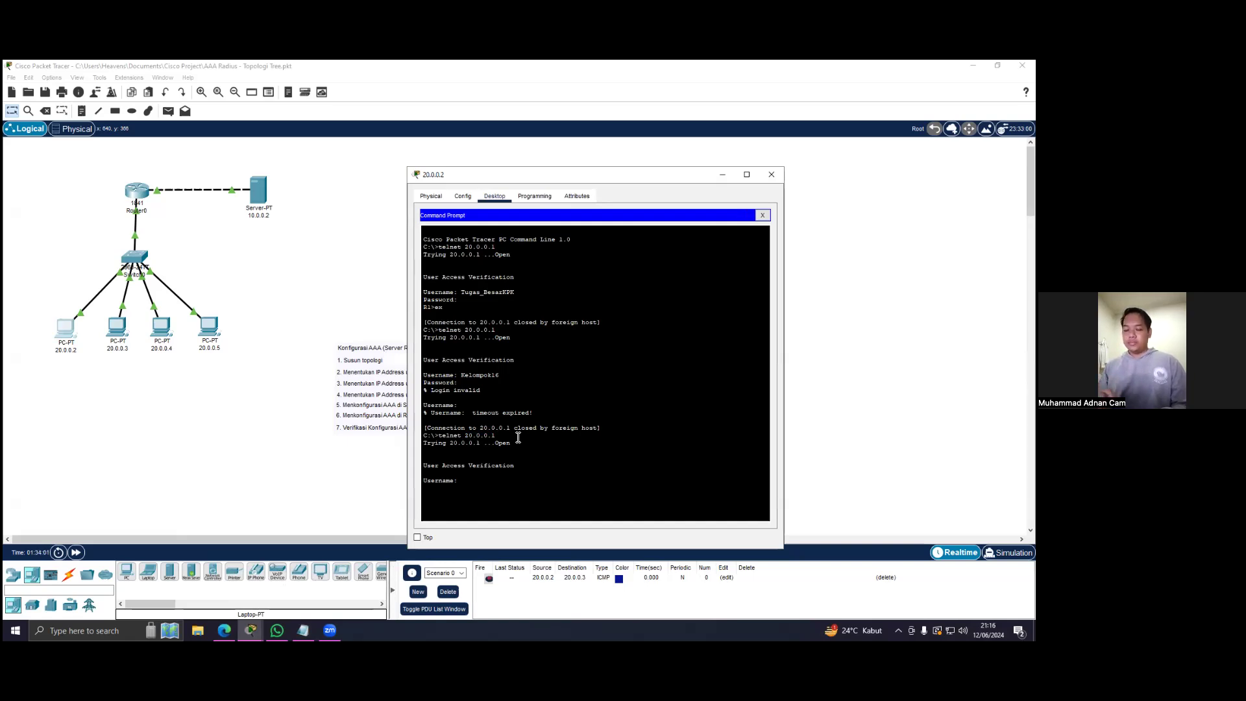
Step: Try test usernames at the telnet login and see them rejected
key("Return")
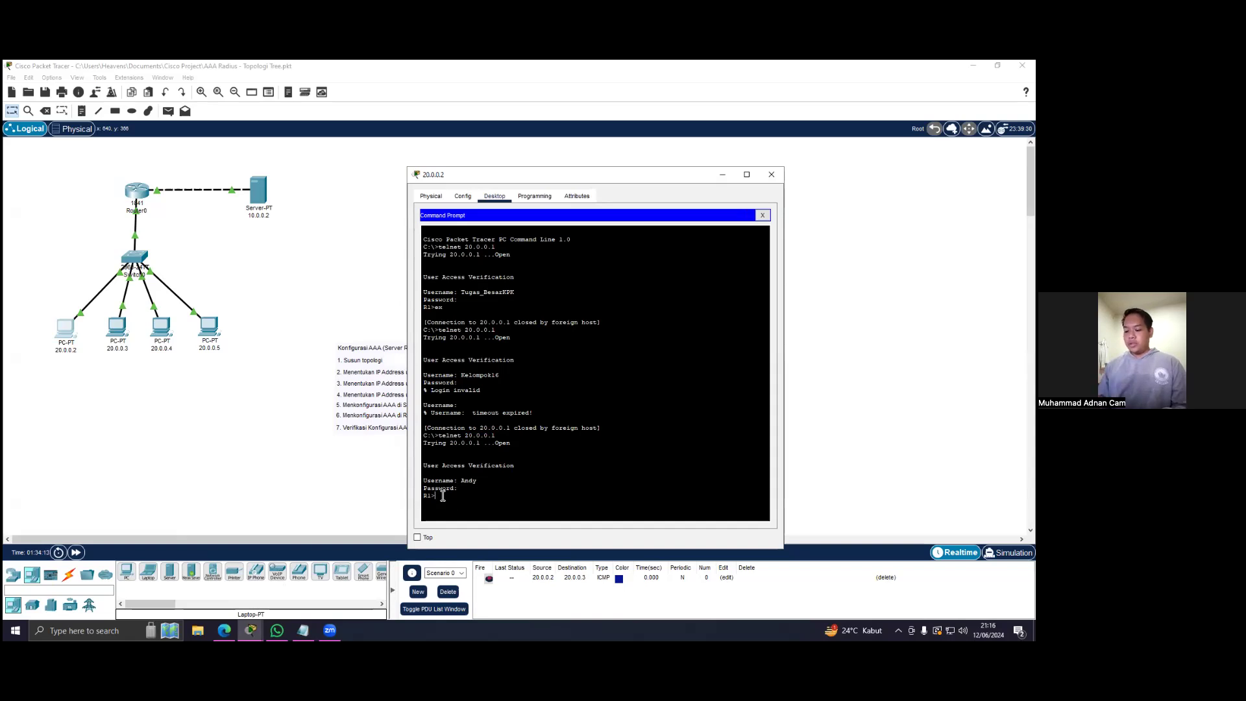
key("Return")
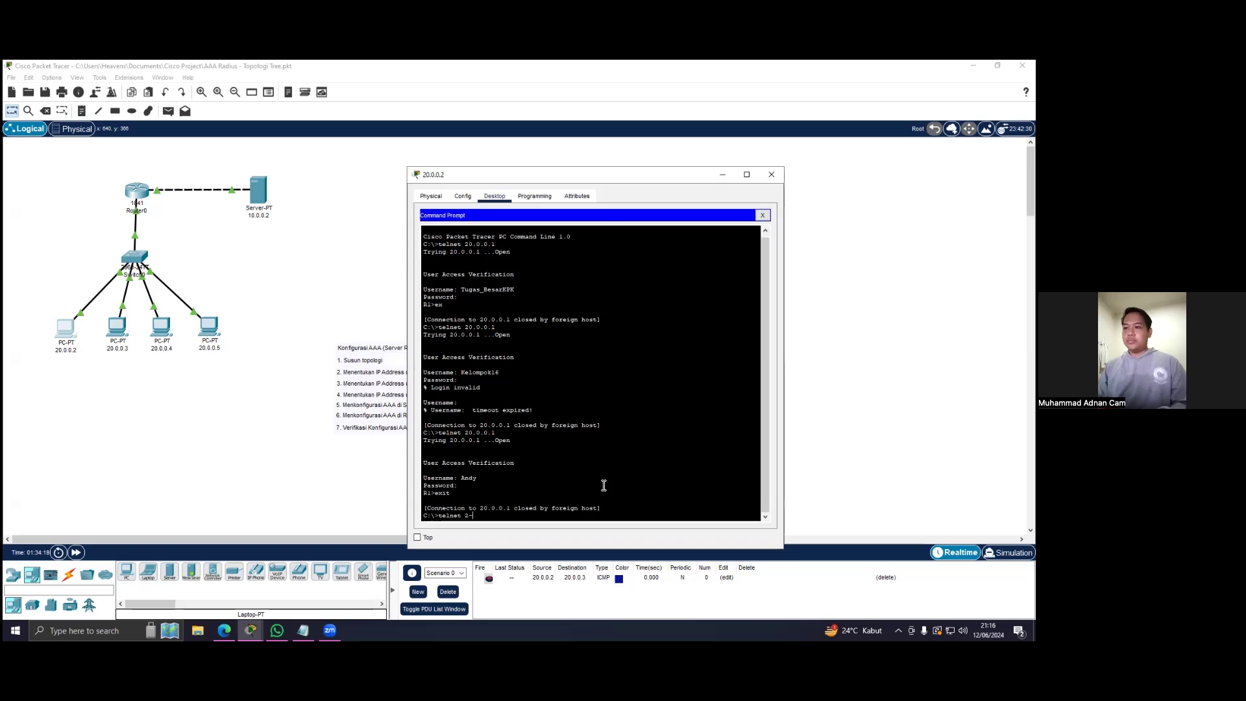
key("Return")
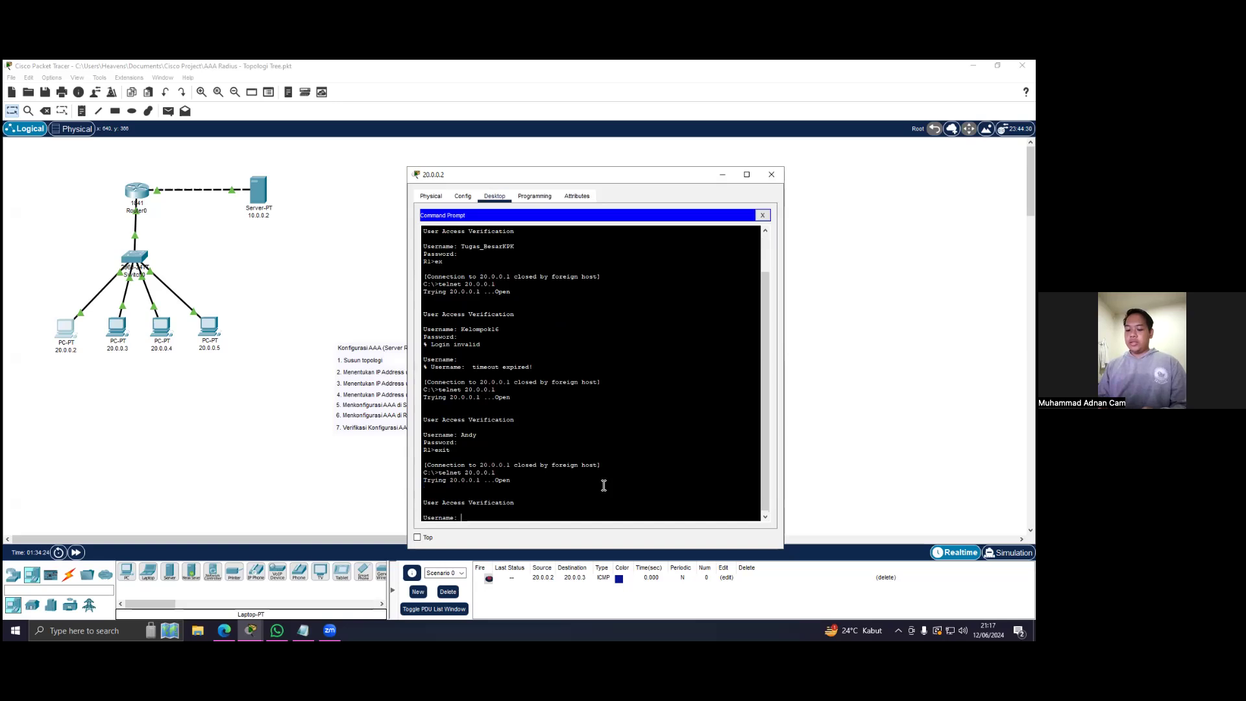
key("Return")
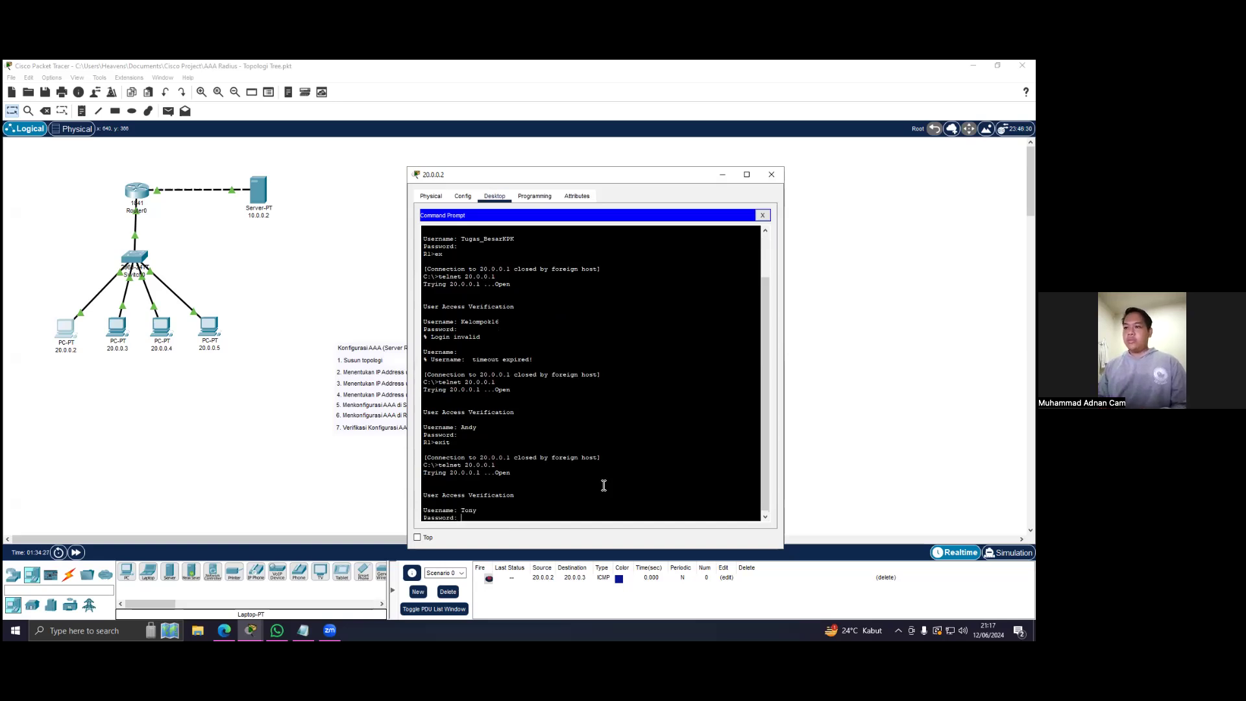
key("Return")
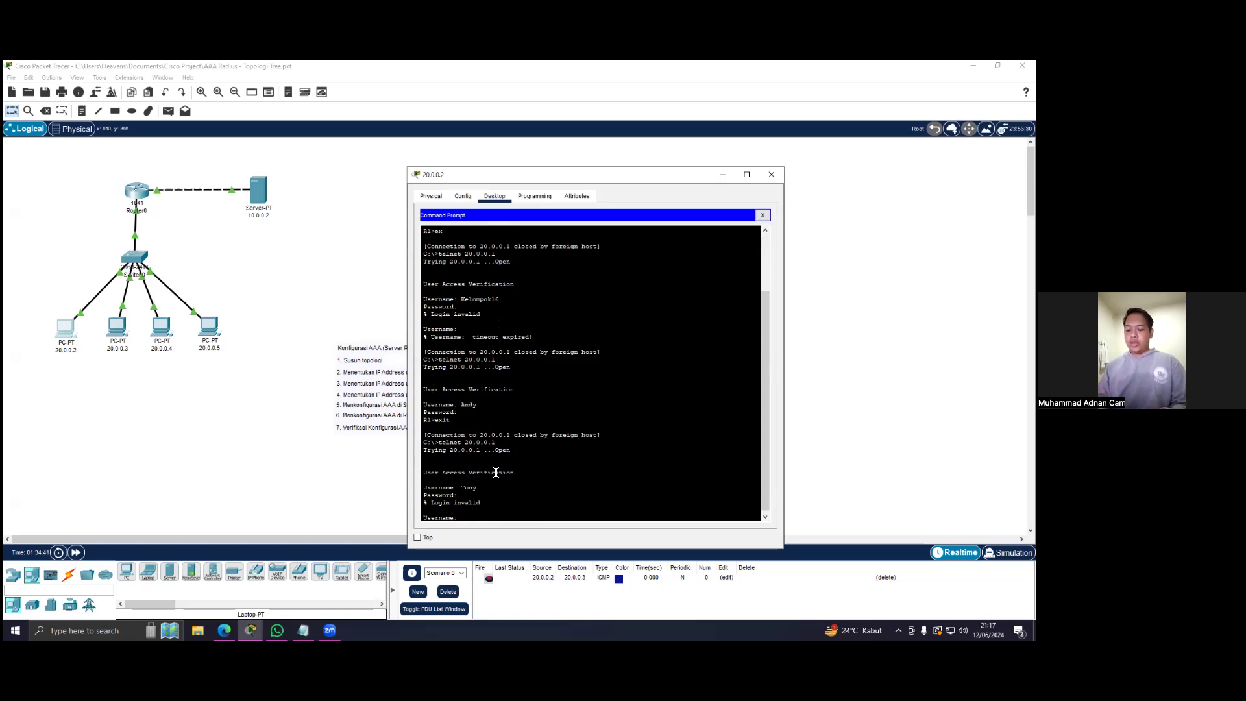
Step: Log in with the RADIUS user and enable with the enable password to reach R1#
type("Andy")
key("Return")
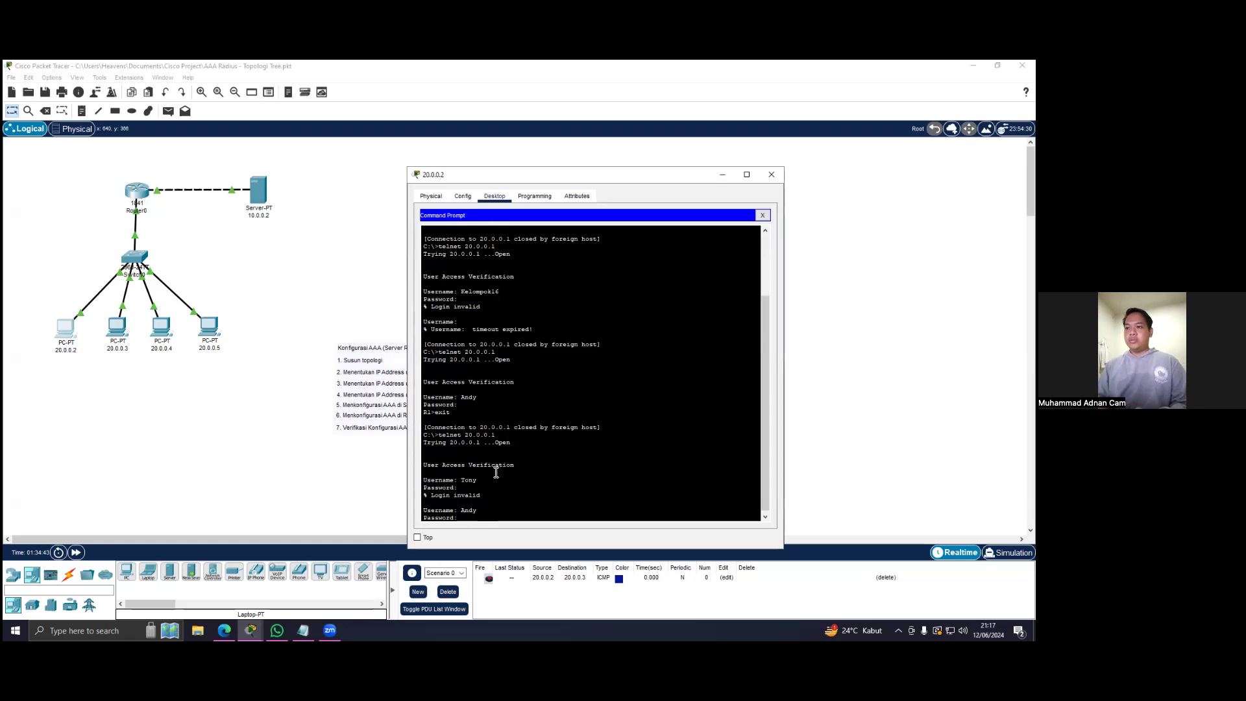
key("Return")
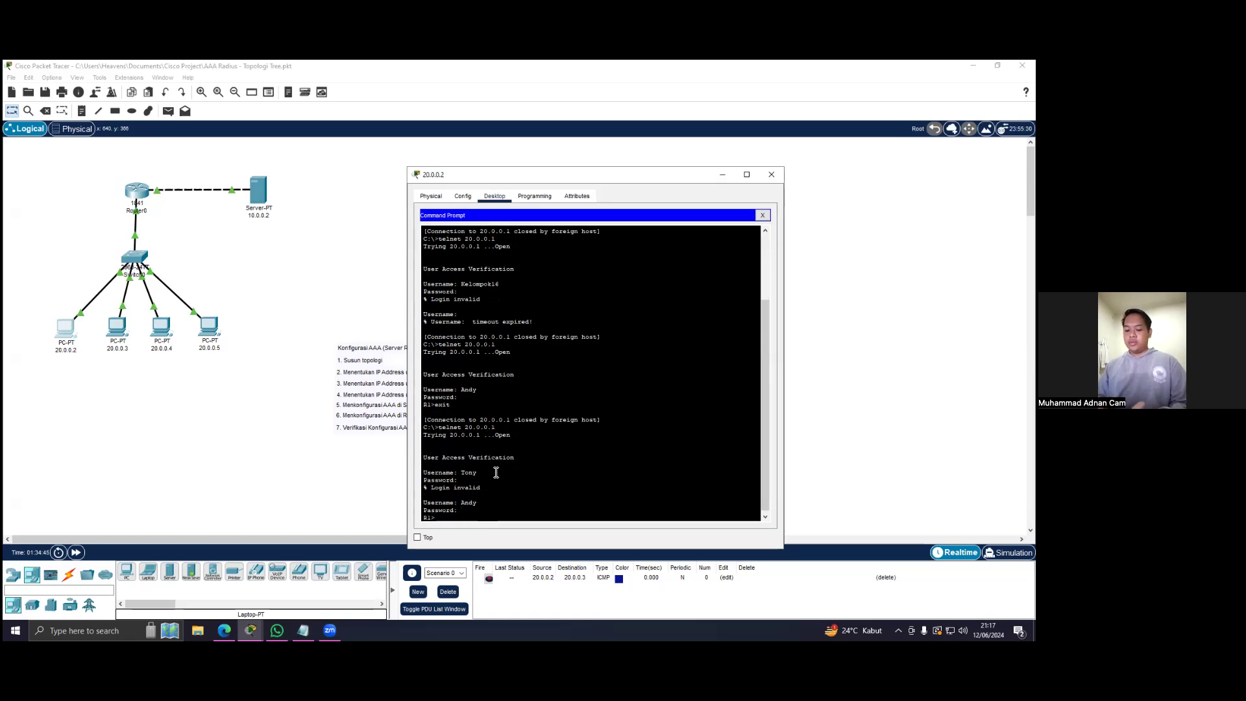
type("en")
key("Return")
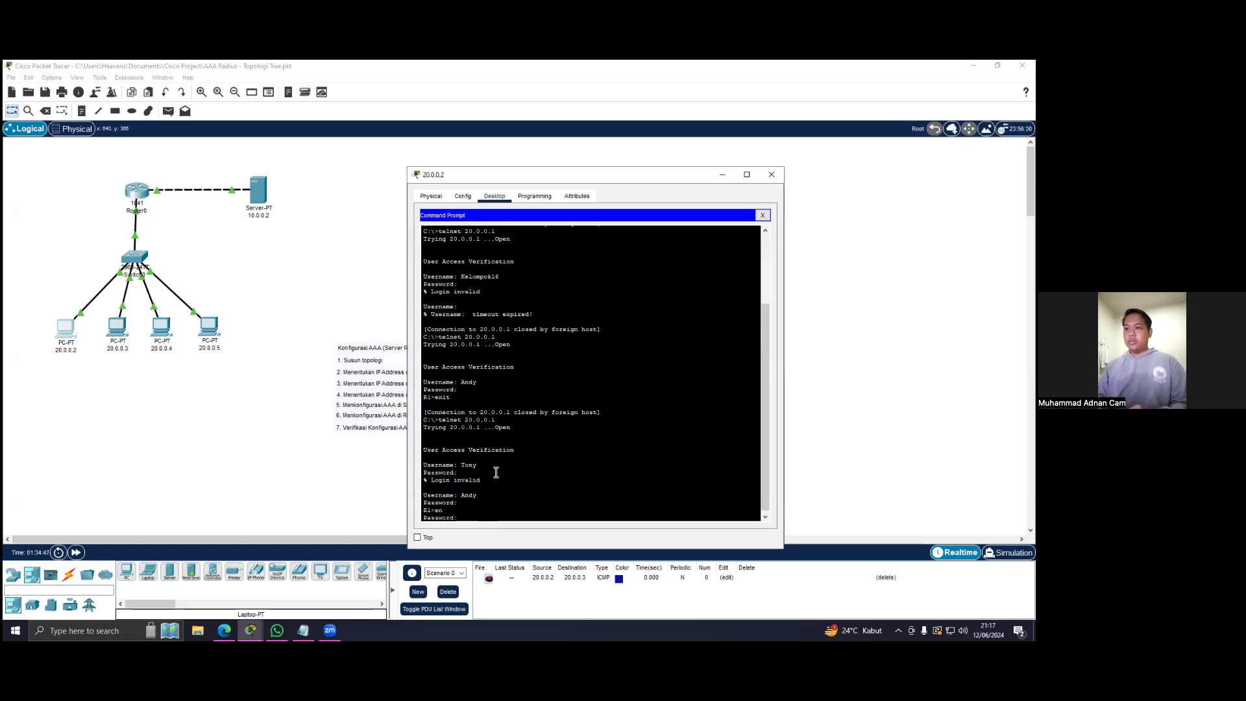
key("Return")
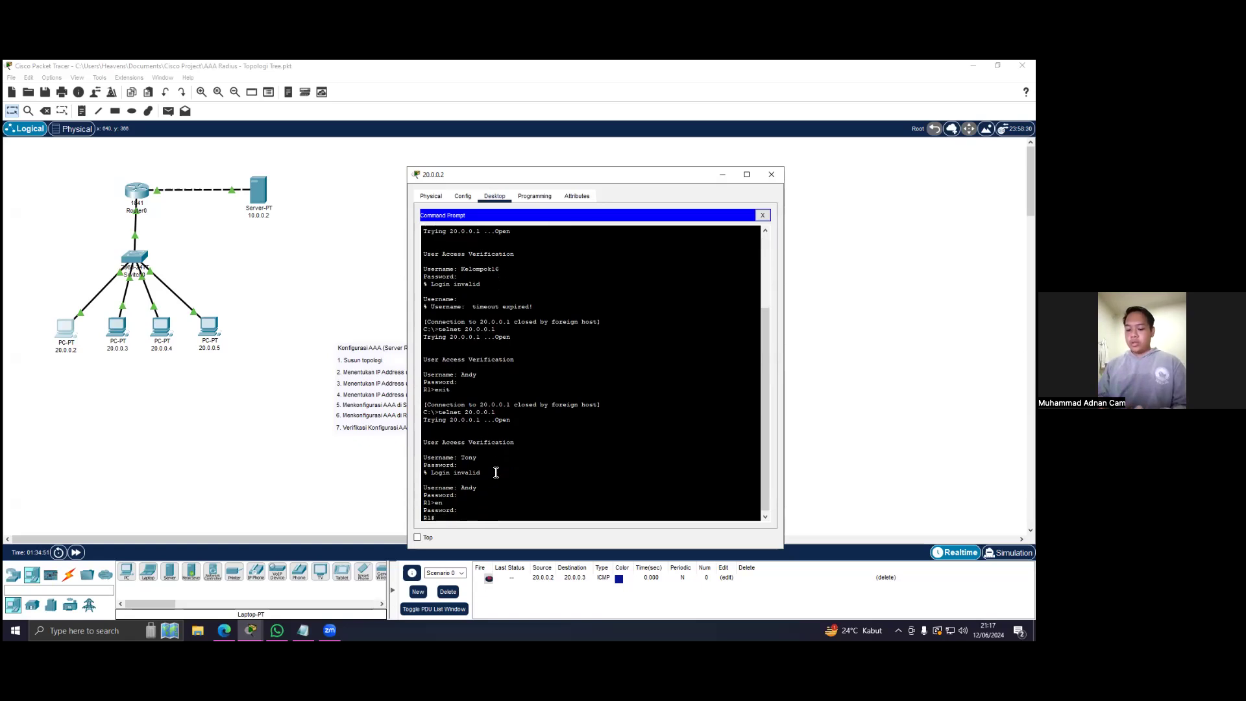
Step: Run show run and page through R1's full running configuration
type("show run")
key("Return")
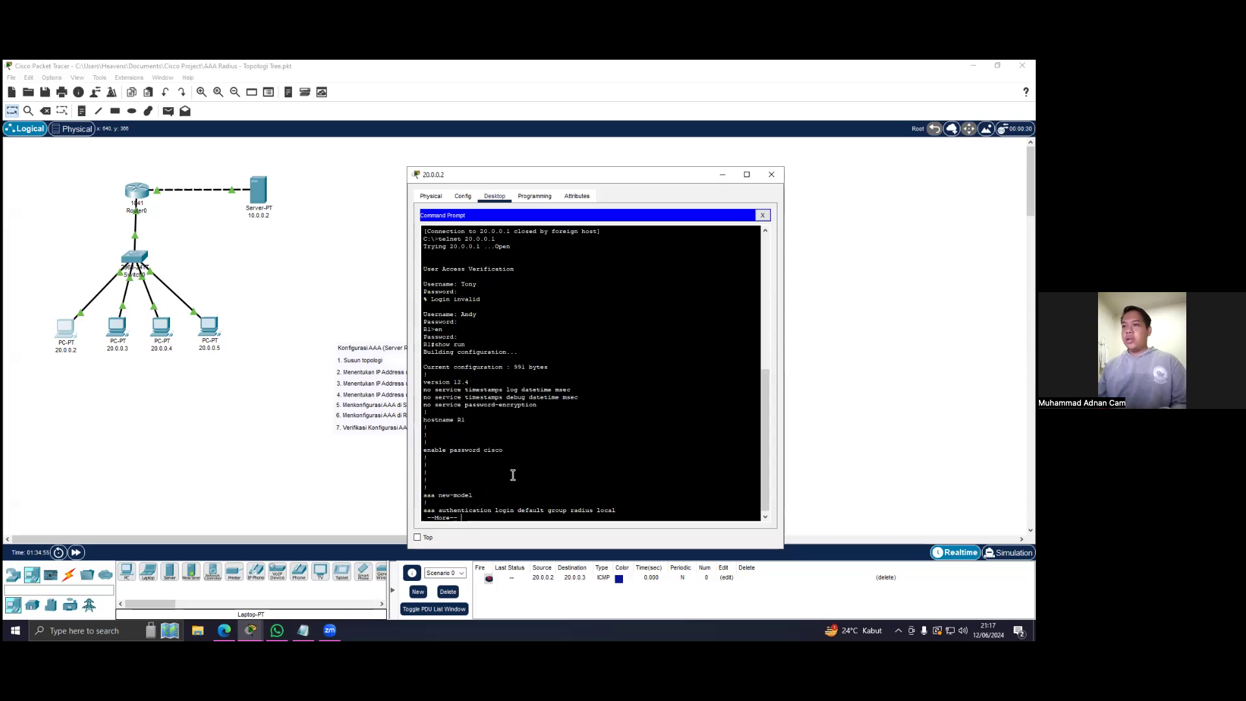
key("space")
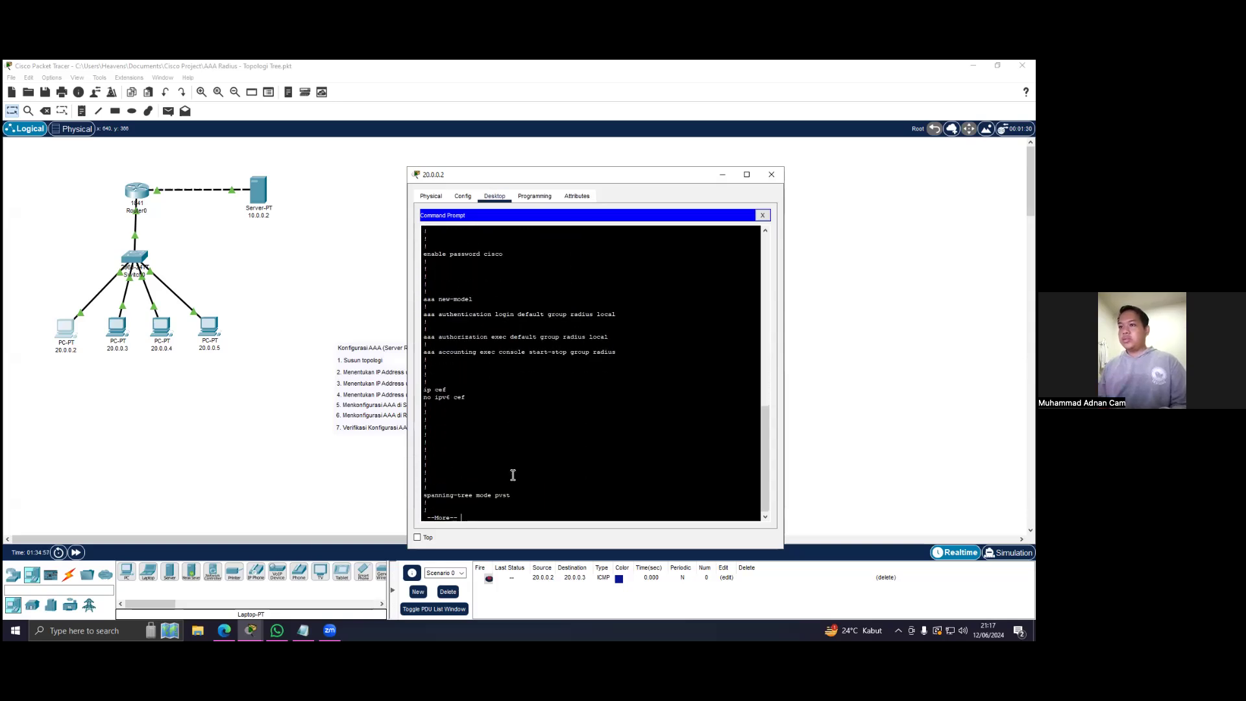
key("space")
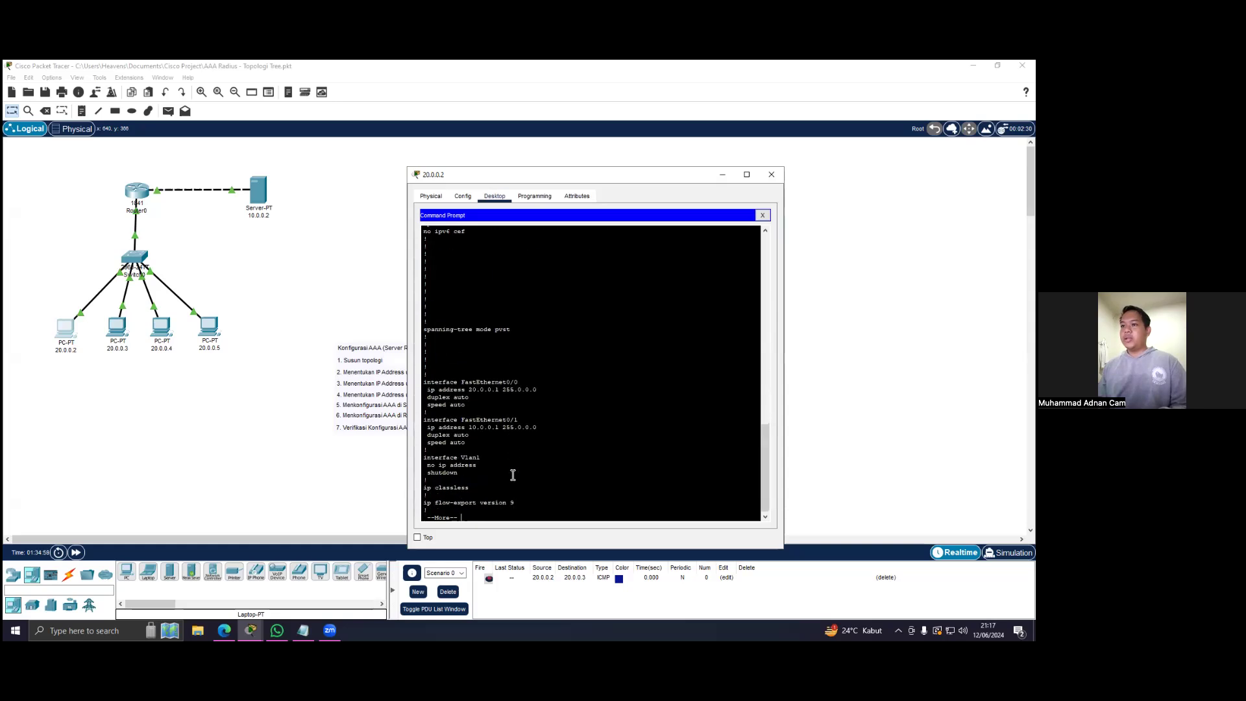
key("space")
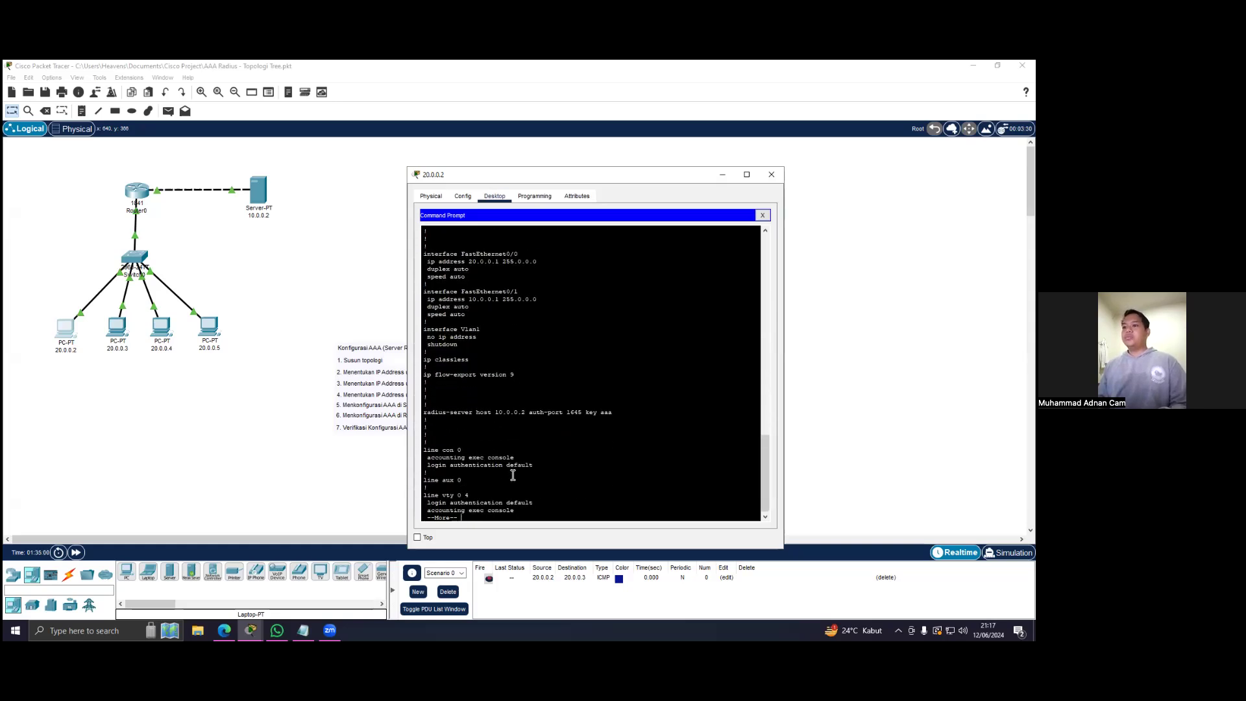
key("Return")
key("Return")
key("Return")
key("Return")
key("Return")
key("Return")
key("Return")
key("Return")
key("Return")
key("Return")
scroll(513, 475, "up", 10)
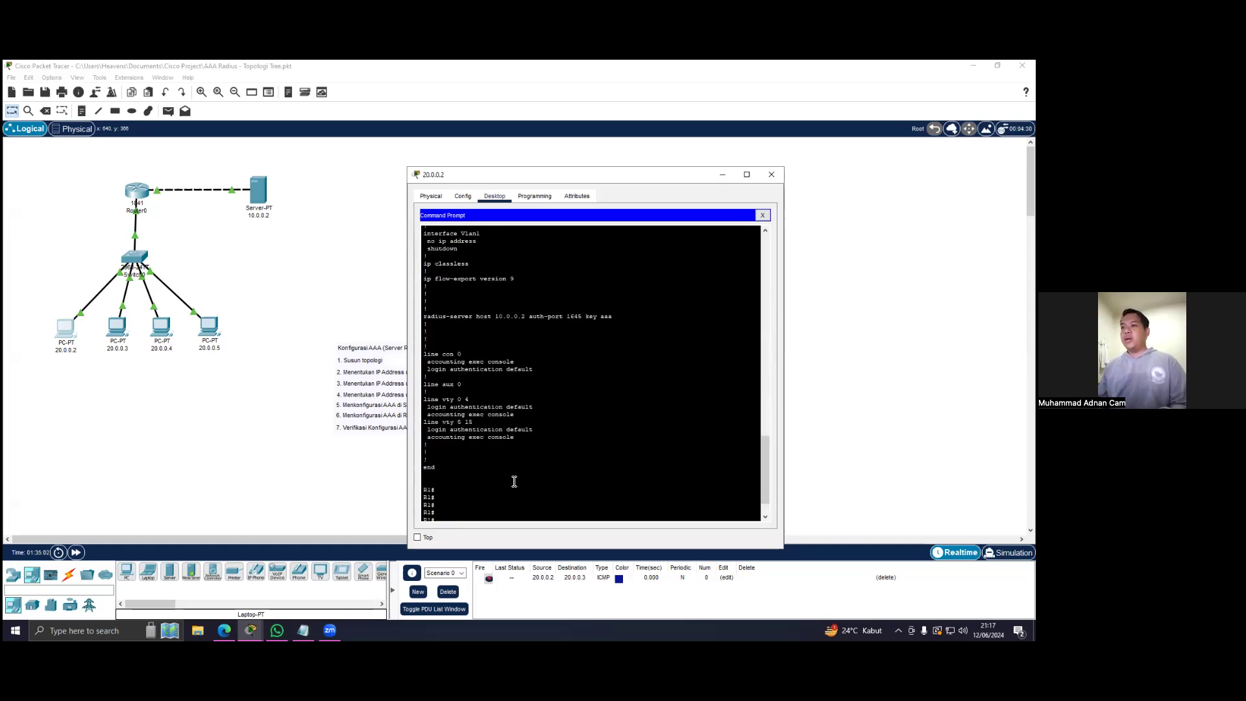
scroll(511, 473, "down", 10)
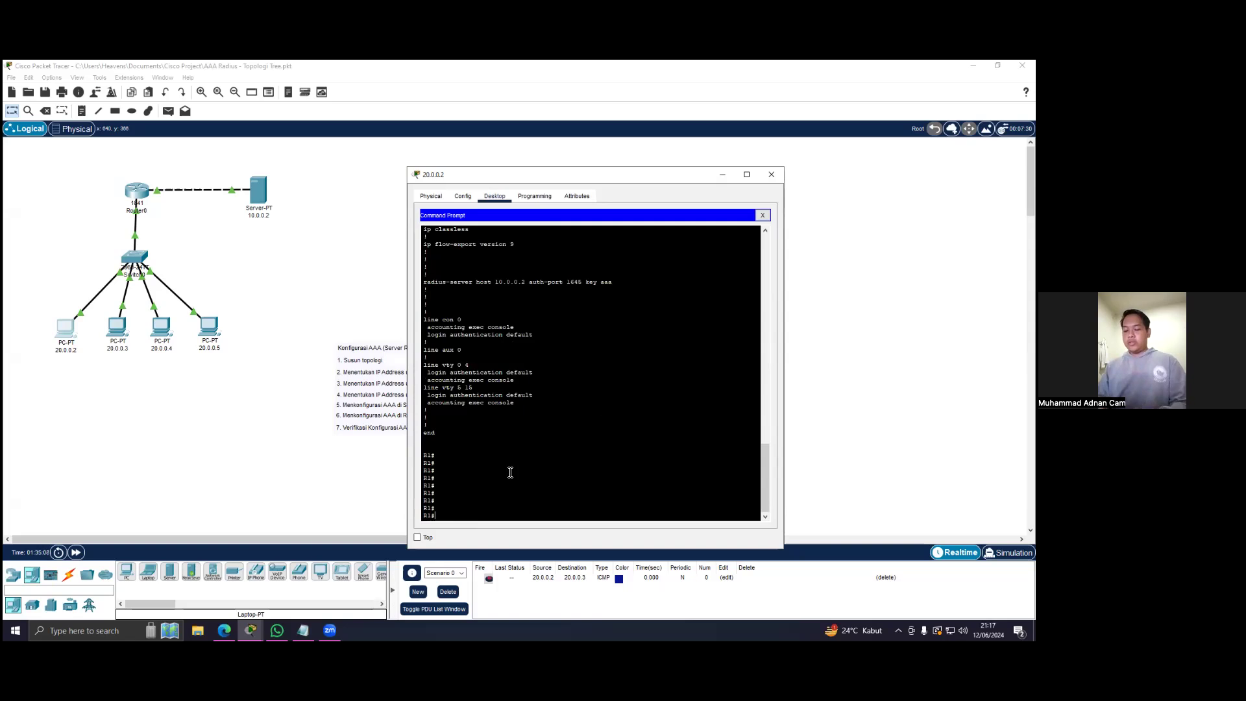
Step: Exit the telnet session and close PC 20.0.0.2's window
type("exit")
key("Return")
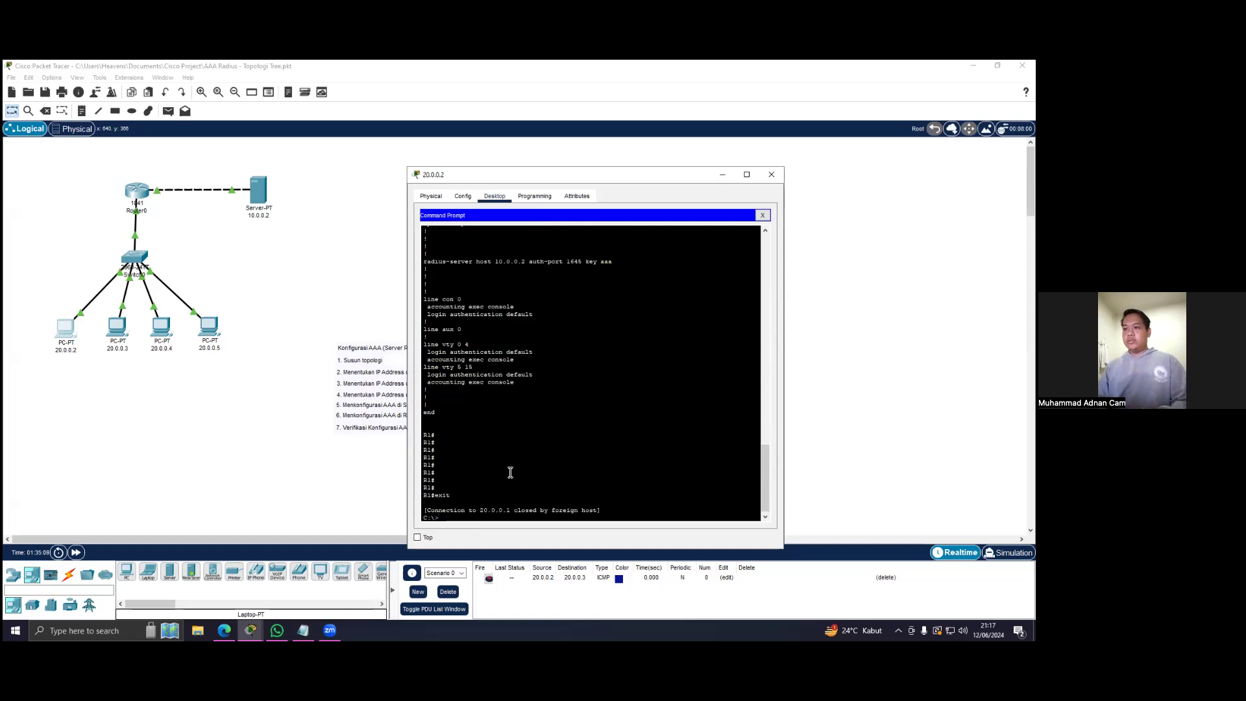
left_click(772, 175)
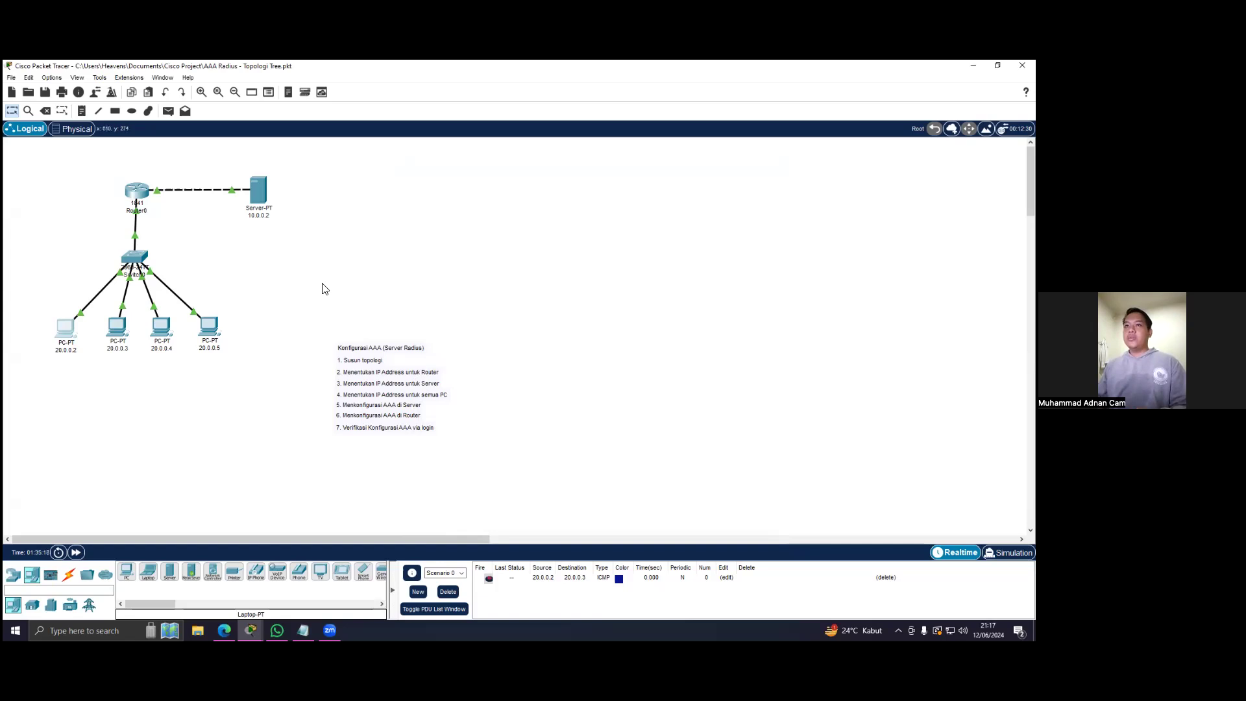
Step: Review the vty Start/Stop entries in the server's AAA Accounting RADIUS tab, then minimize it
left_click(259, 194)
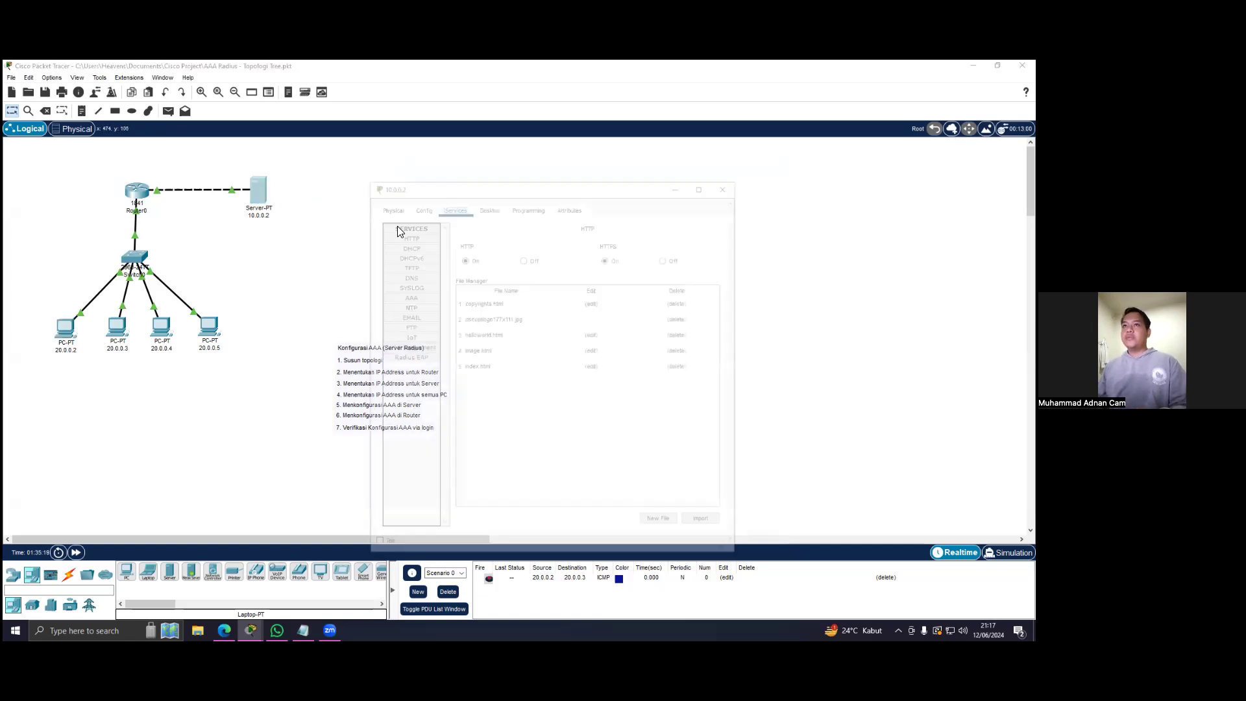
left_click(488, 206)
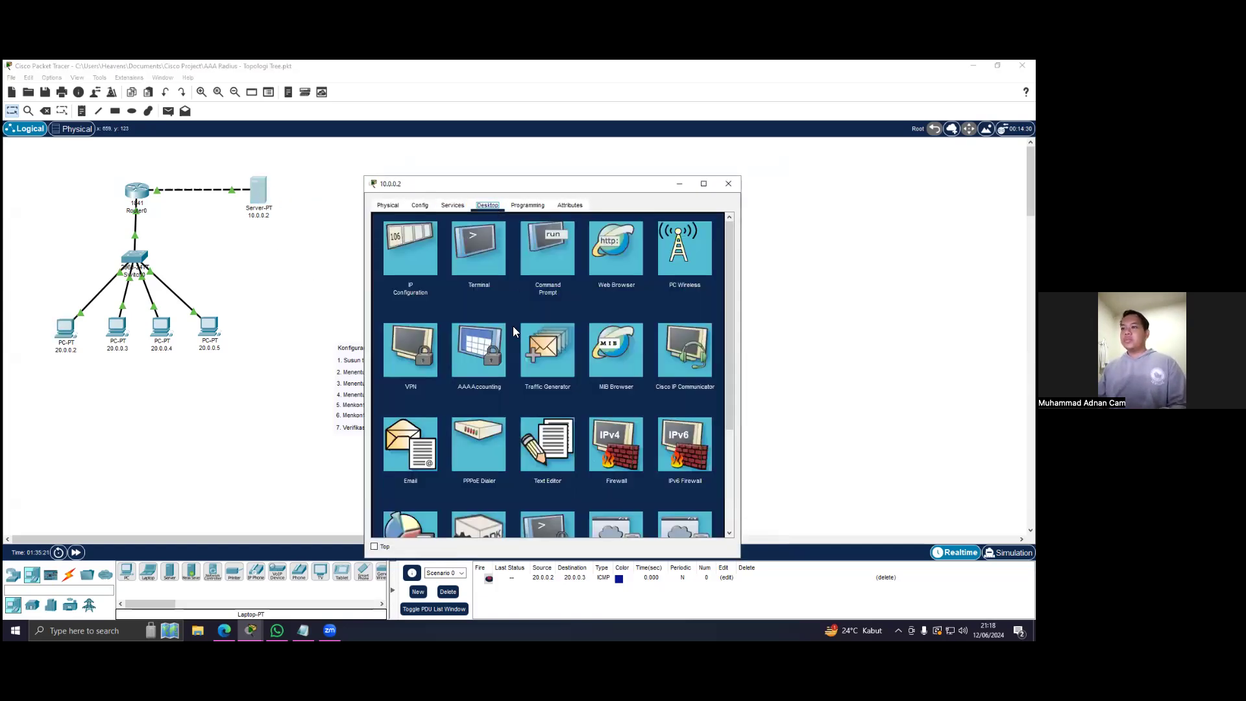
left_click(478, 350)
left_click(501, 252)
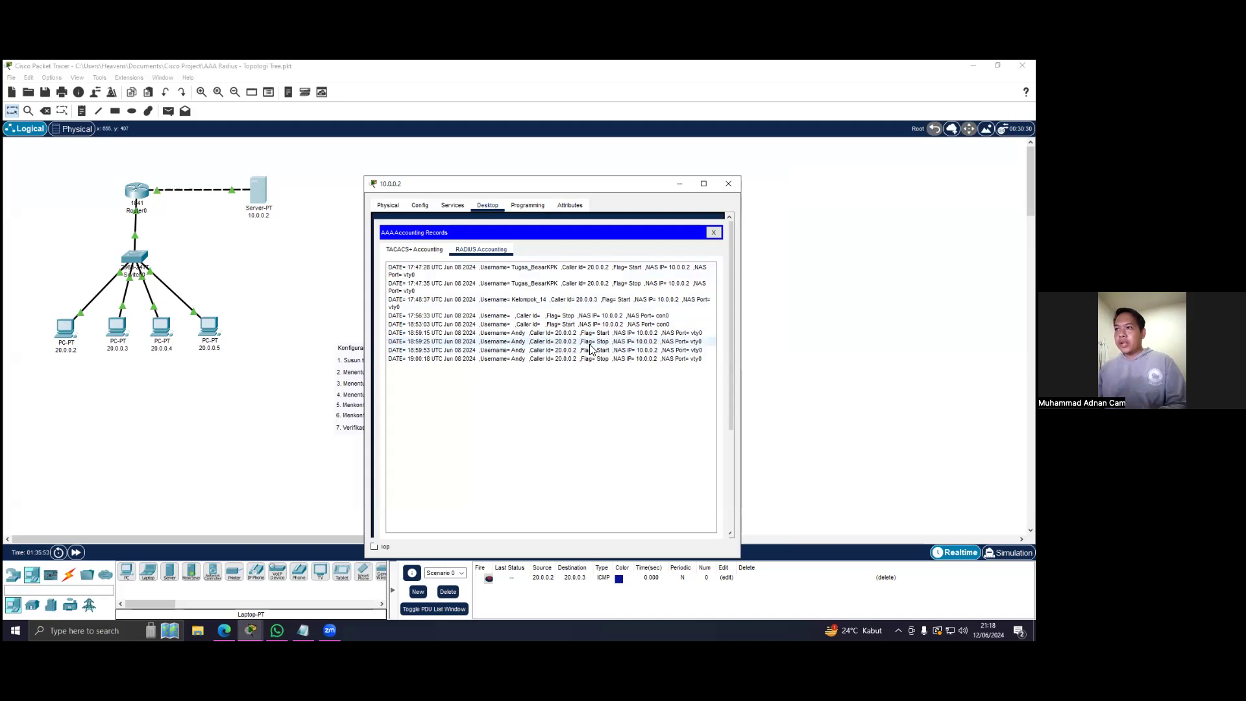
left_click(680, 183)
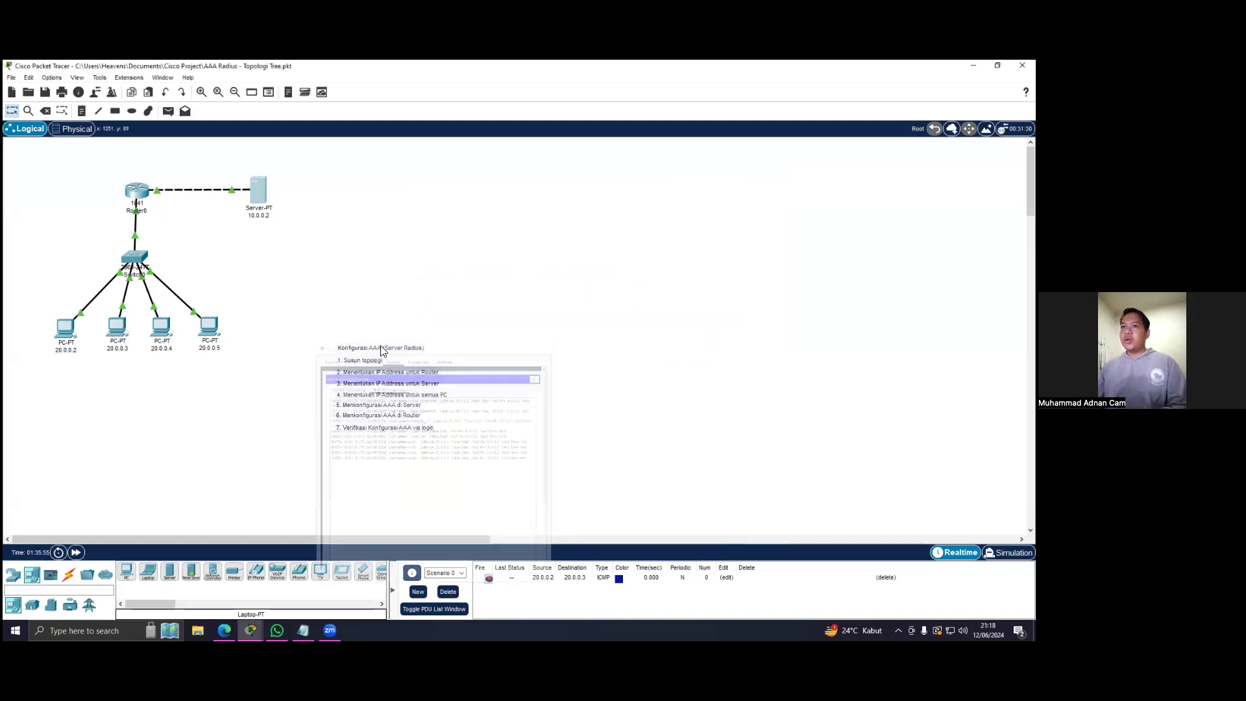
Step: From PC 20.0.0.4's Command Prompt, run telnet 20.0.0.1
left_click(161, 329)
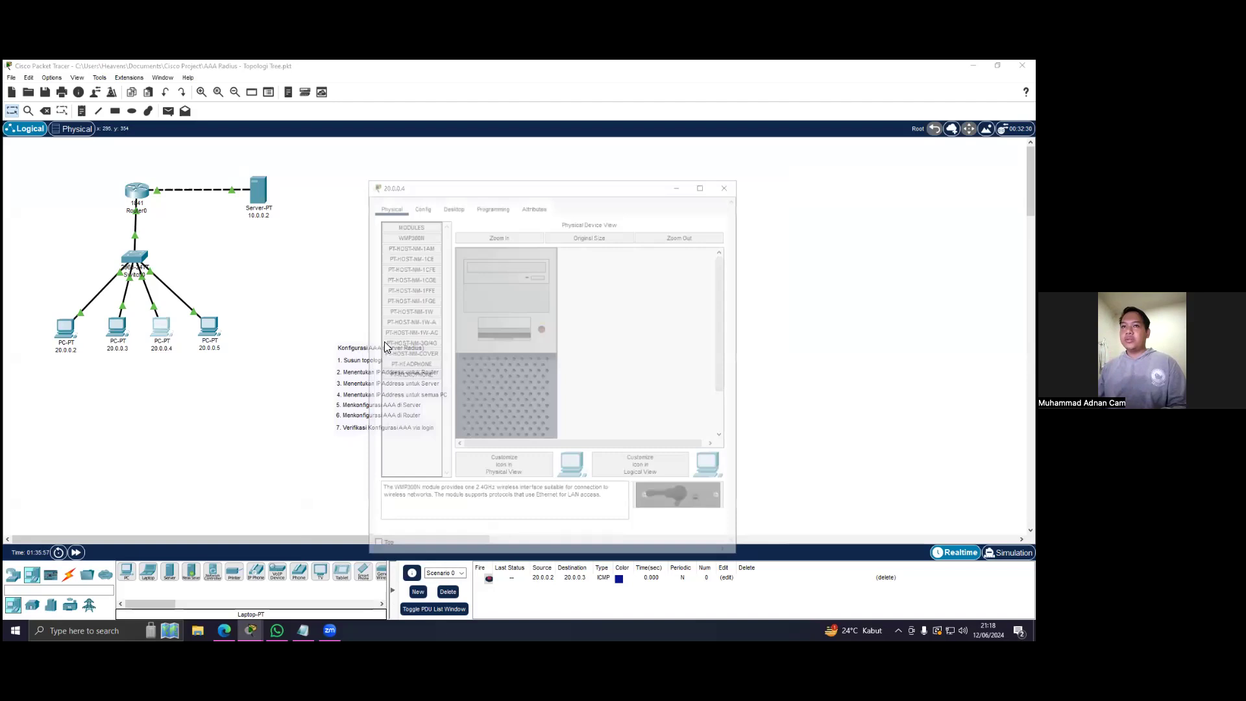
left_click(428, 208)
left_click(451, 205)
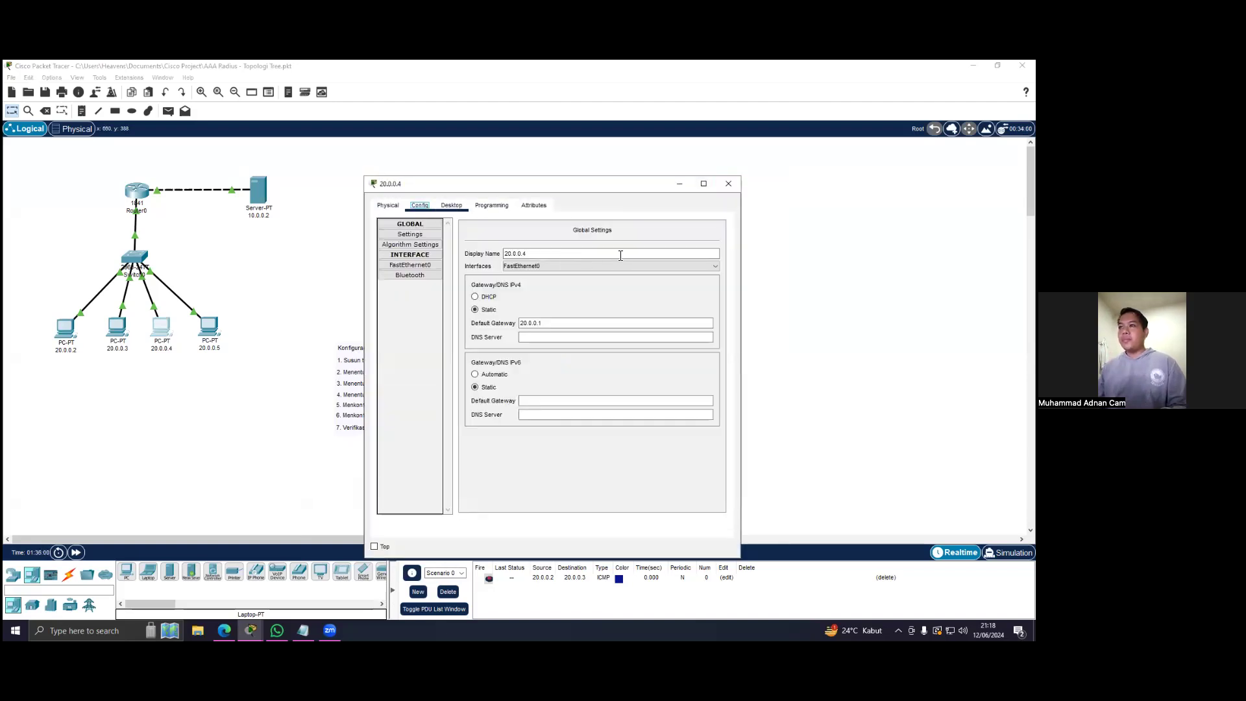
left_click(604, 273)
type("te")
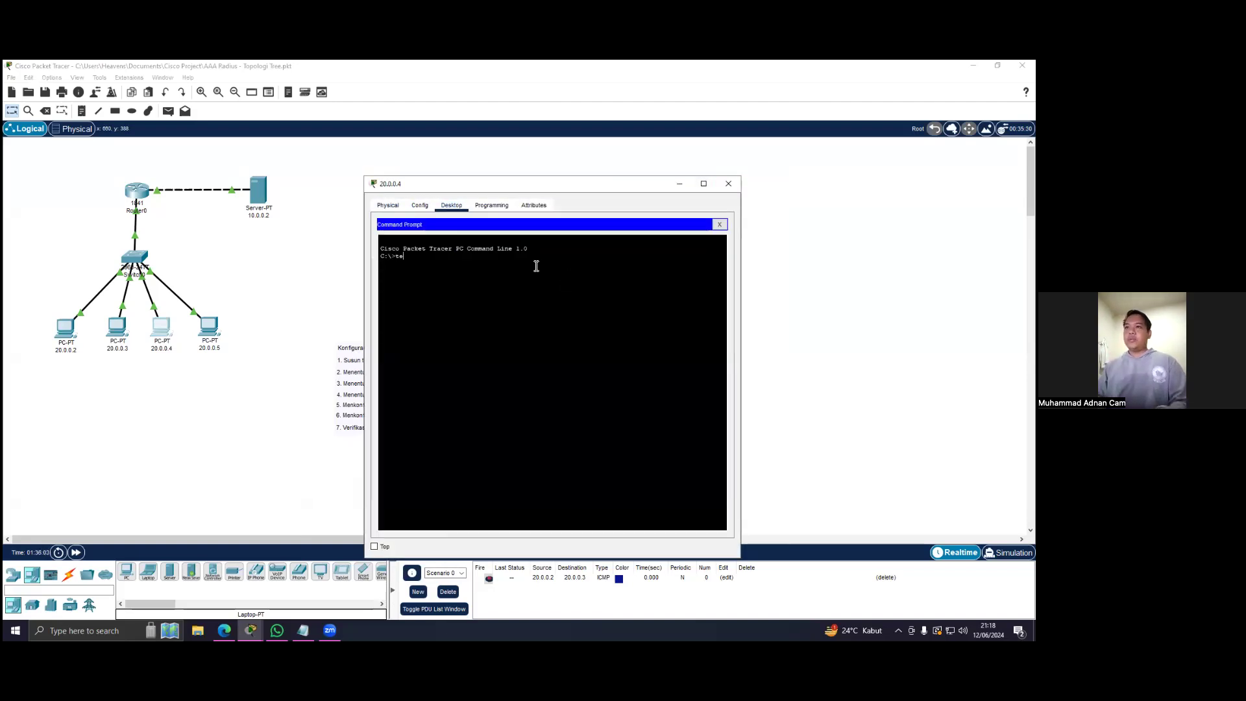
type("lnet 20.0.0.1")
key("Return")
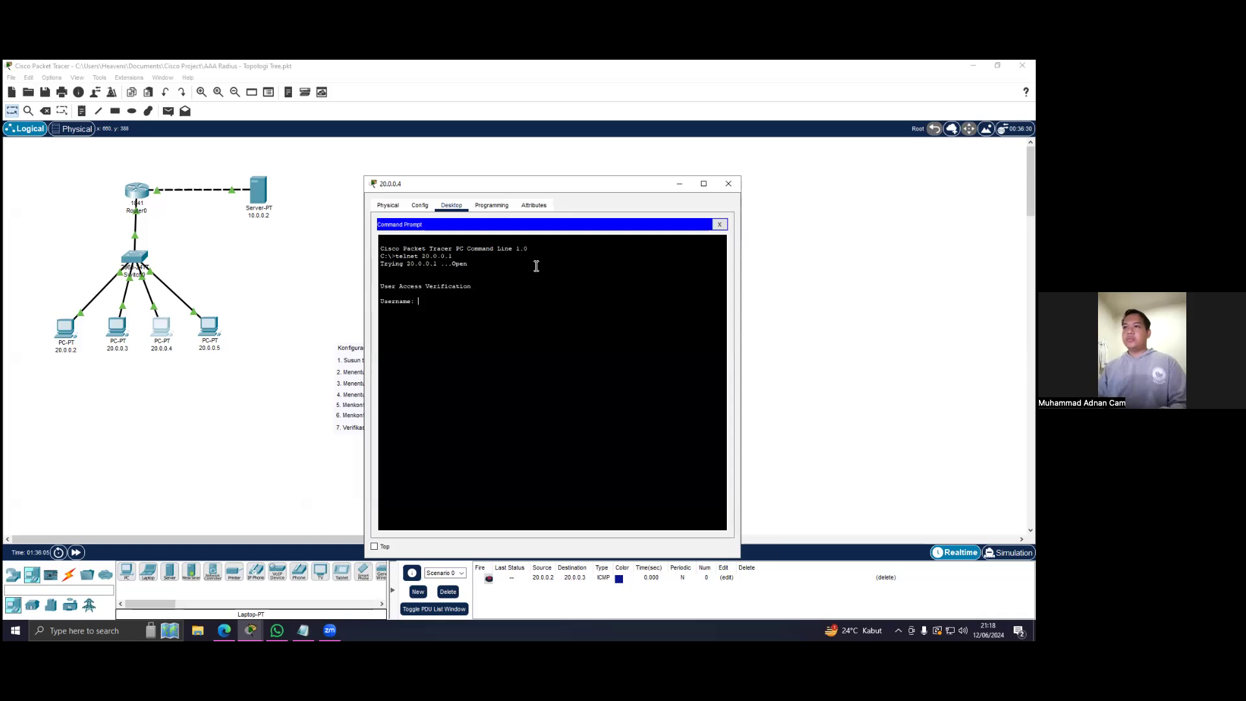
Step: Log in to R1 with the RADIUS user, then bring back the server's RADIUS accounting list
type("Andy")
key("Return")
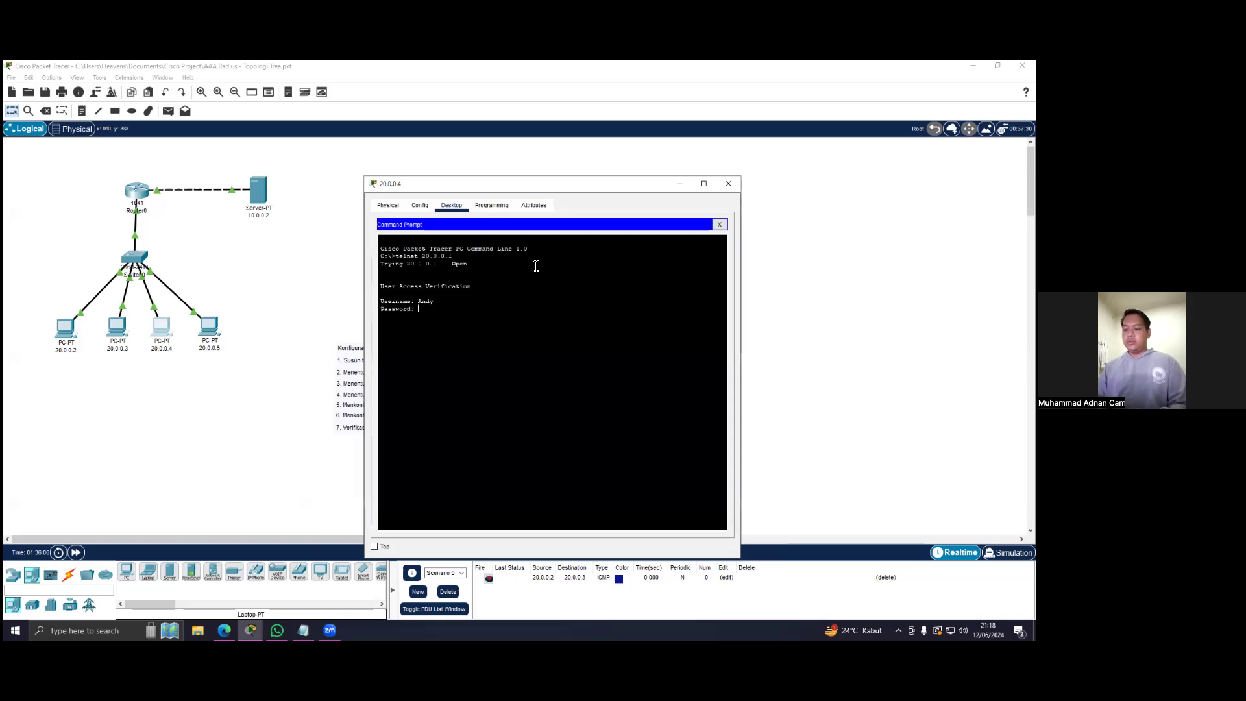
key("Return")
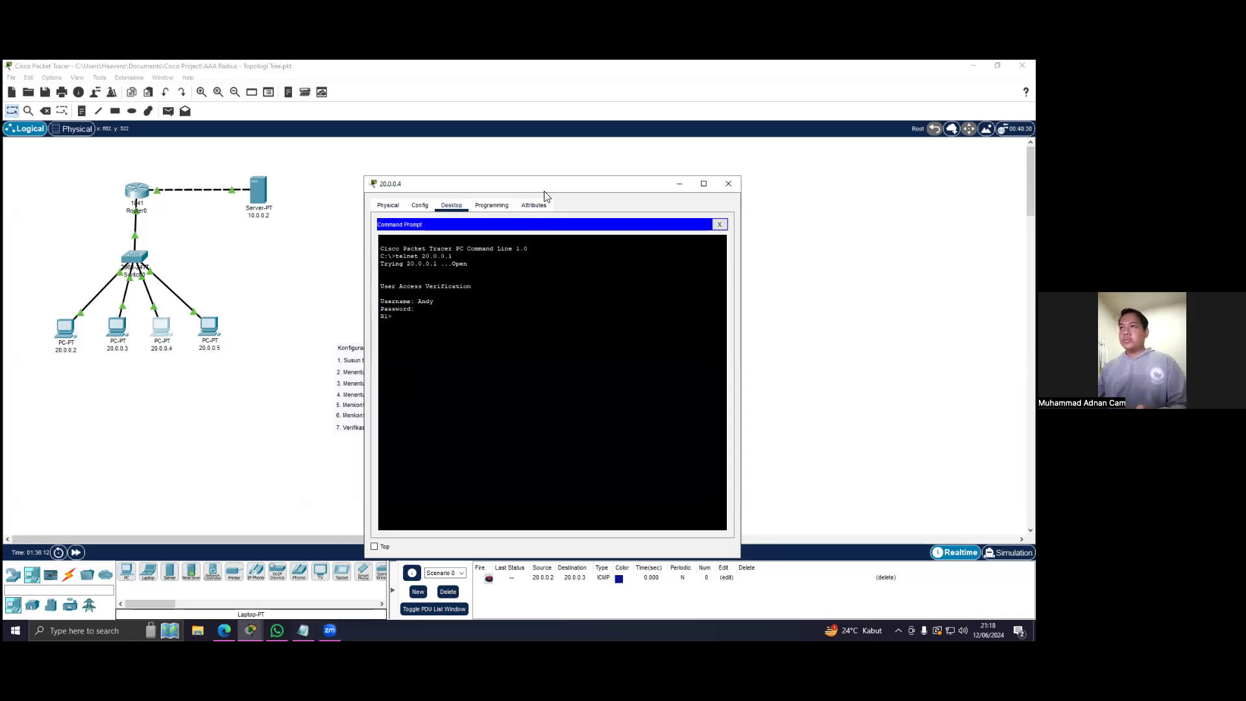
left_click(266, 194)
left_click(266, 192)
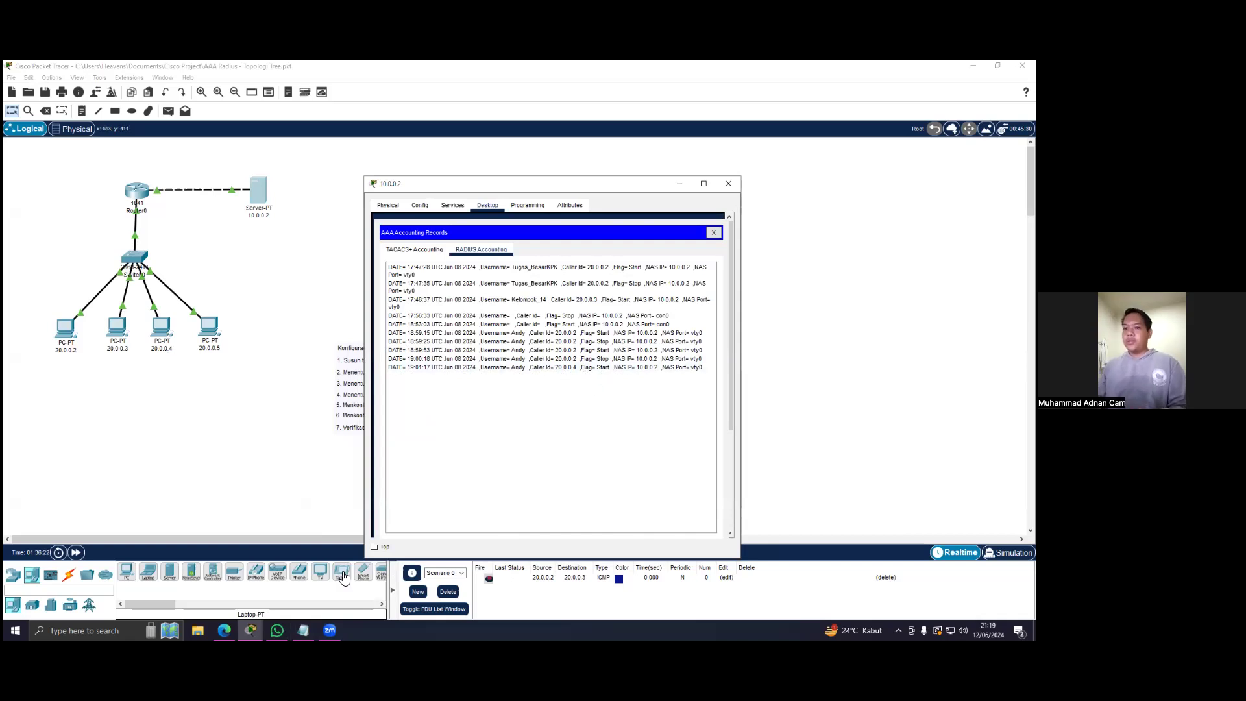
Step: Close PC 20.0.0.4's window and the server's accounting records window
left_click_drag(547, 192, 569, 163)
left_click(171, 332)
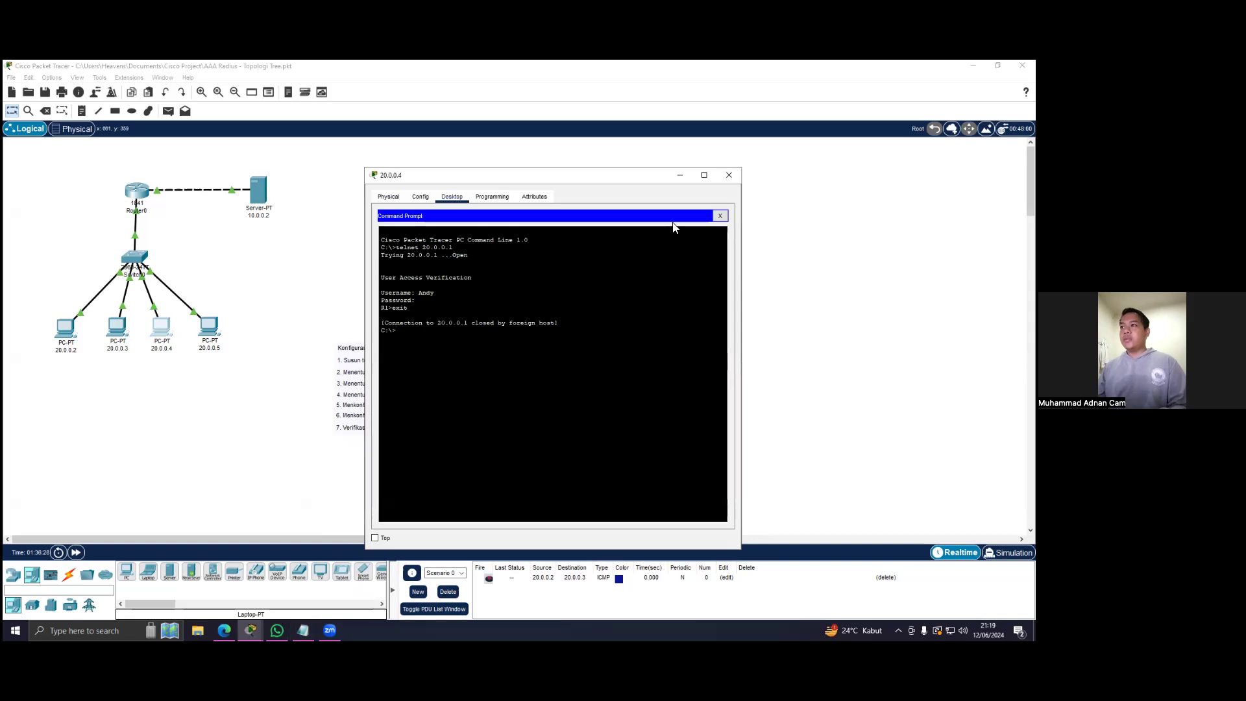
left_click(729, 175)
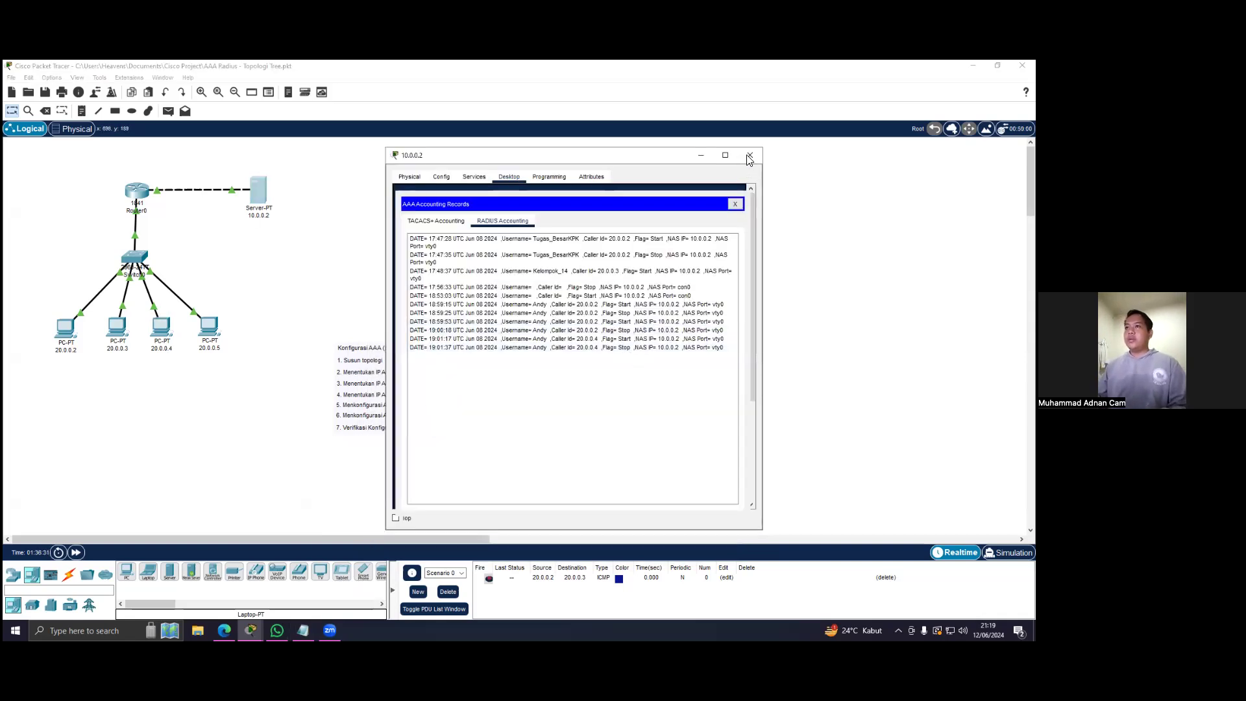
left_click(750, 157)
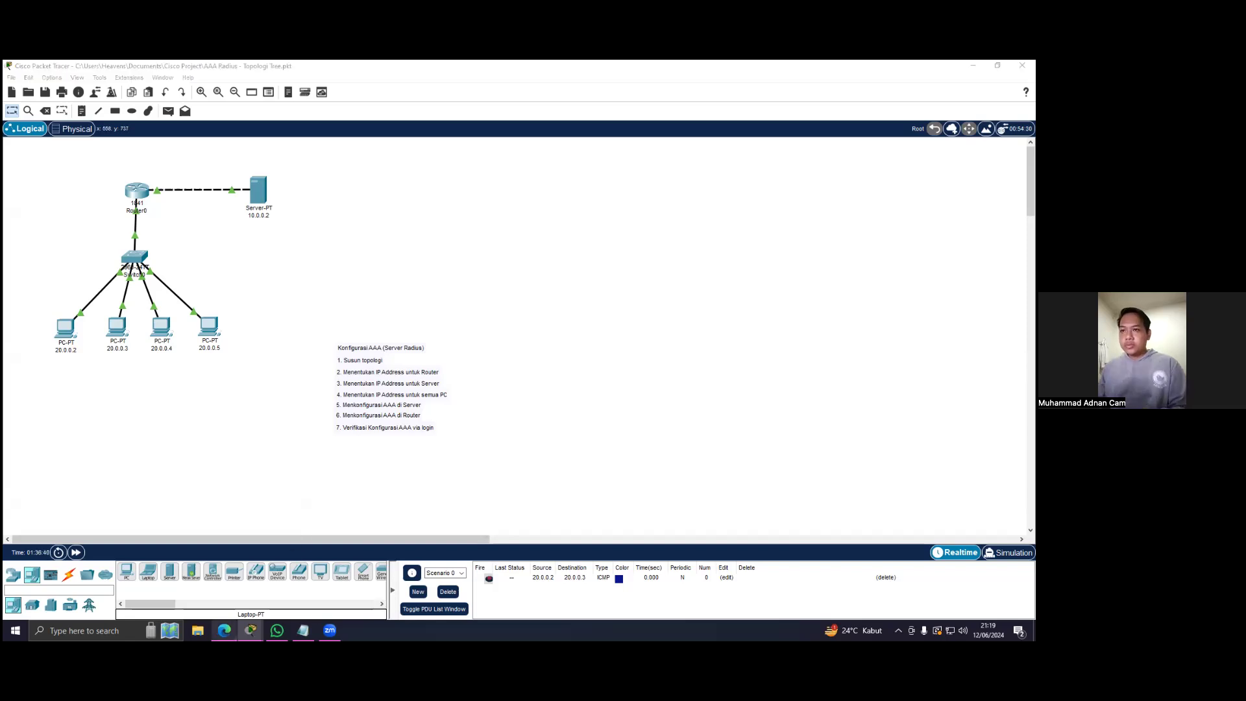
Step: Present Canva slide 11, 'Hasil & Pembahasan', full screen
key("alt+Tab")
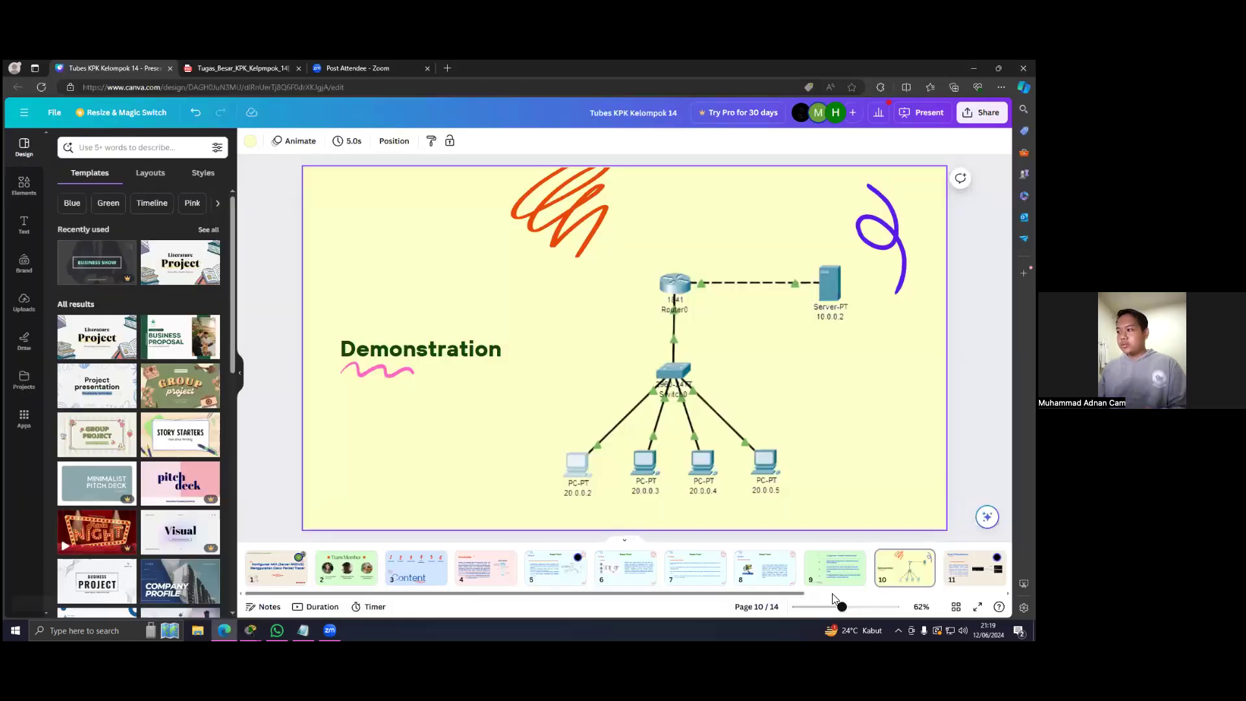
left_click_drag(788, 594, 862, 593)
left_click(873, 568)
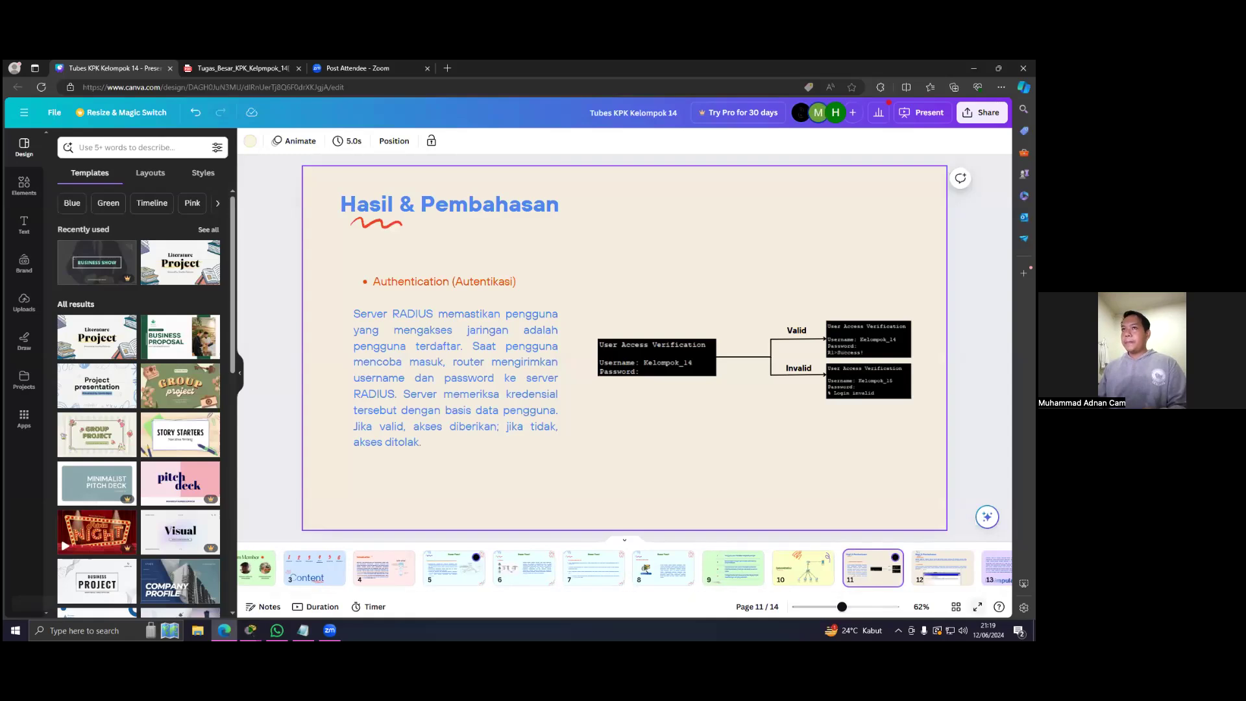
key("ctrl+alt+p")
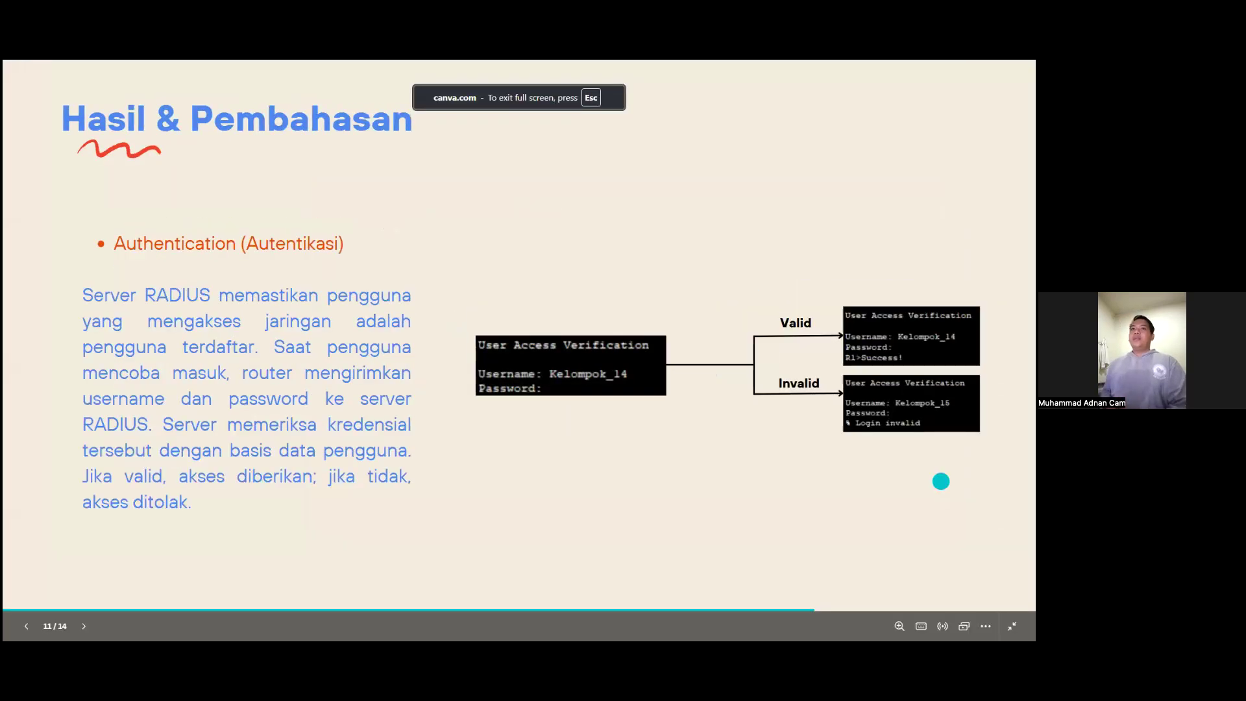